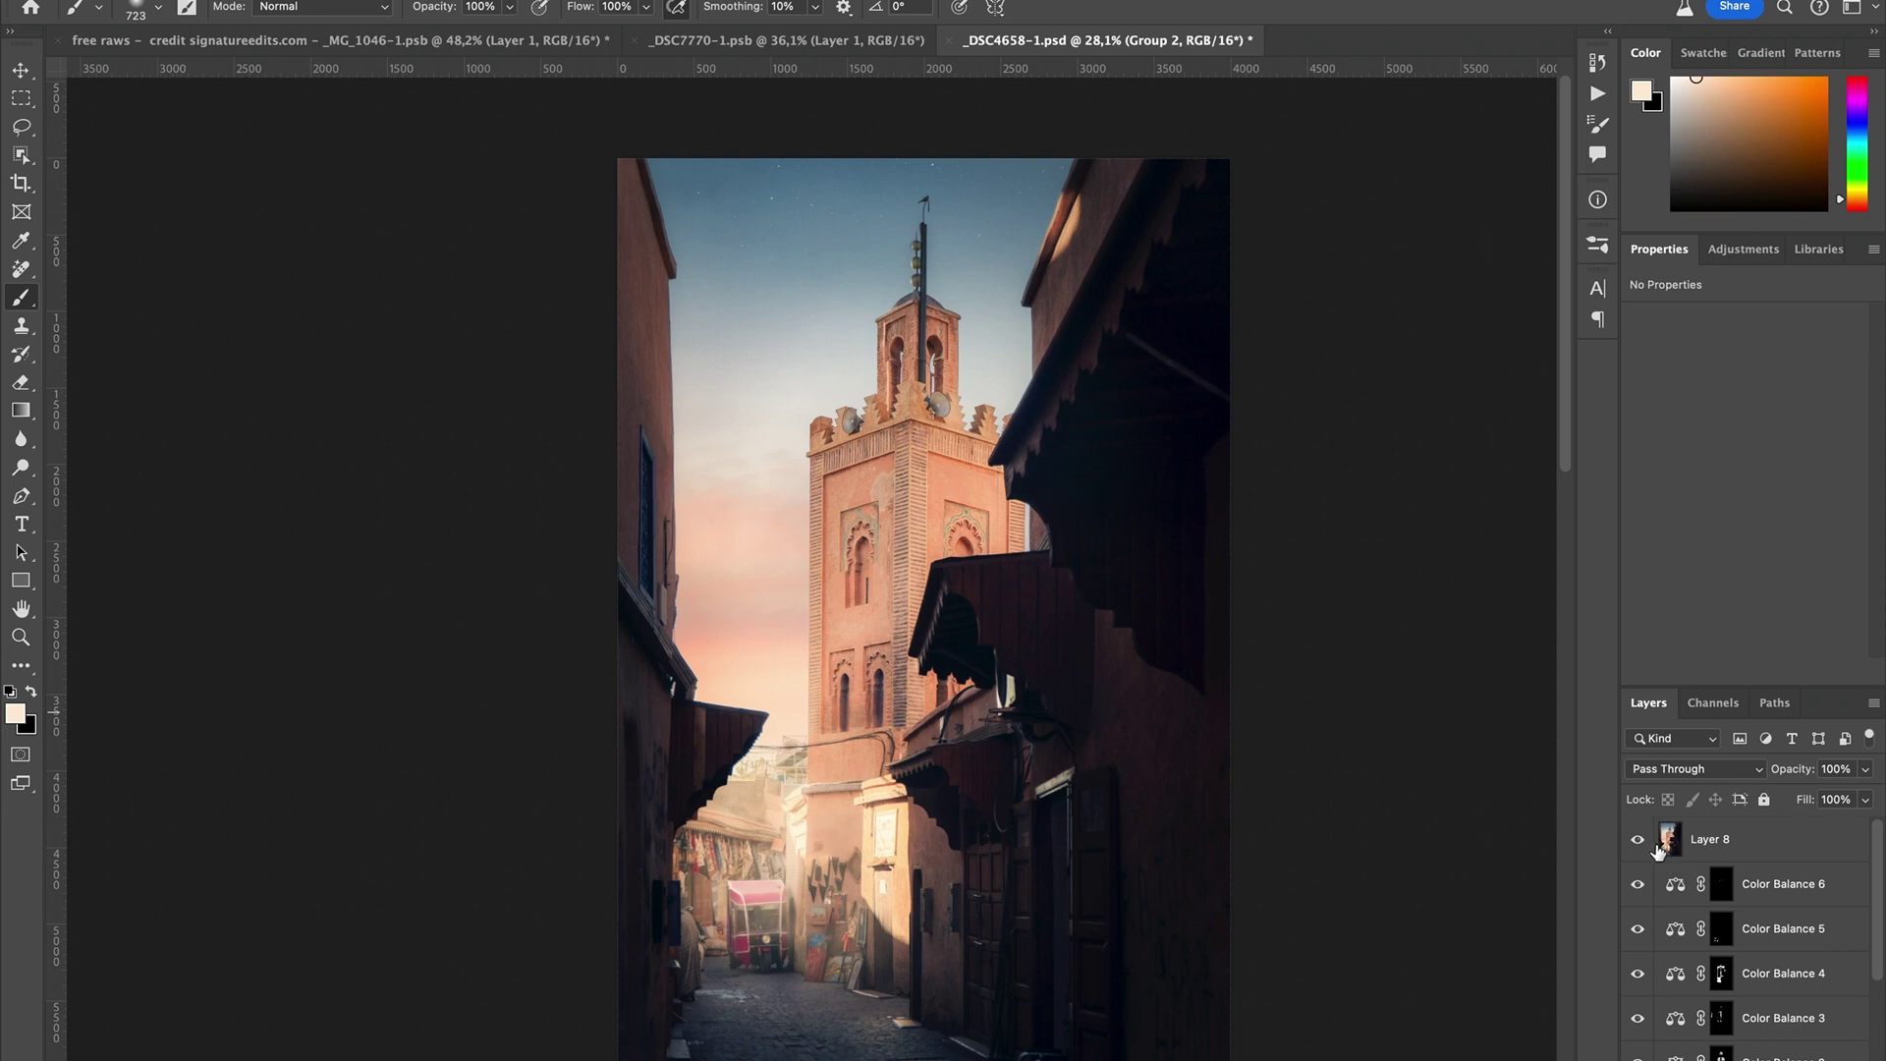
Step: Hide Layer 8 and add a new empty layer above Color Balance 6
left_click(1636, 839)
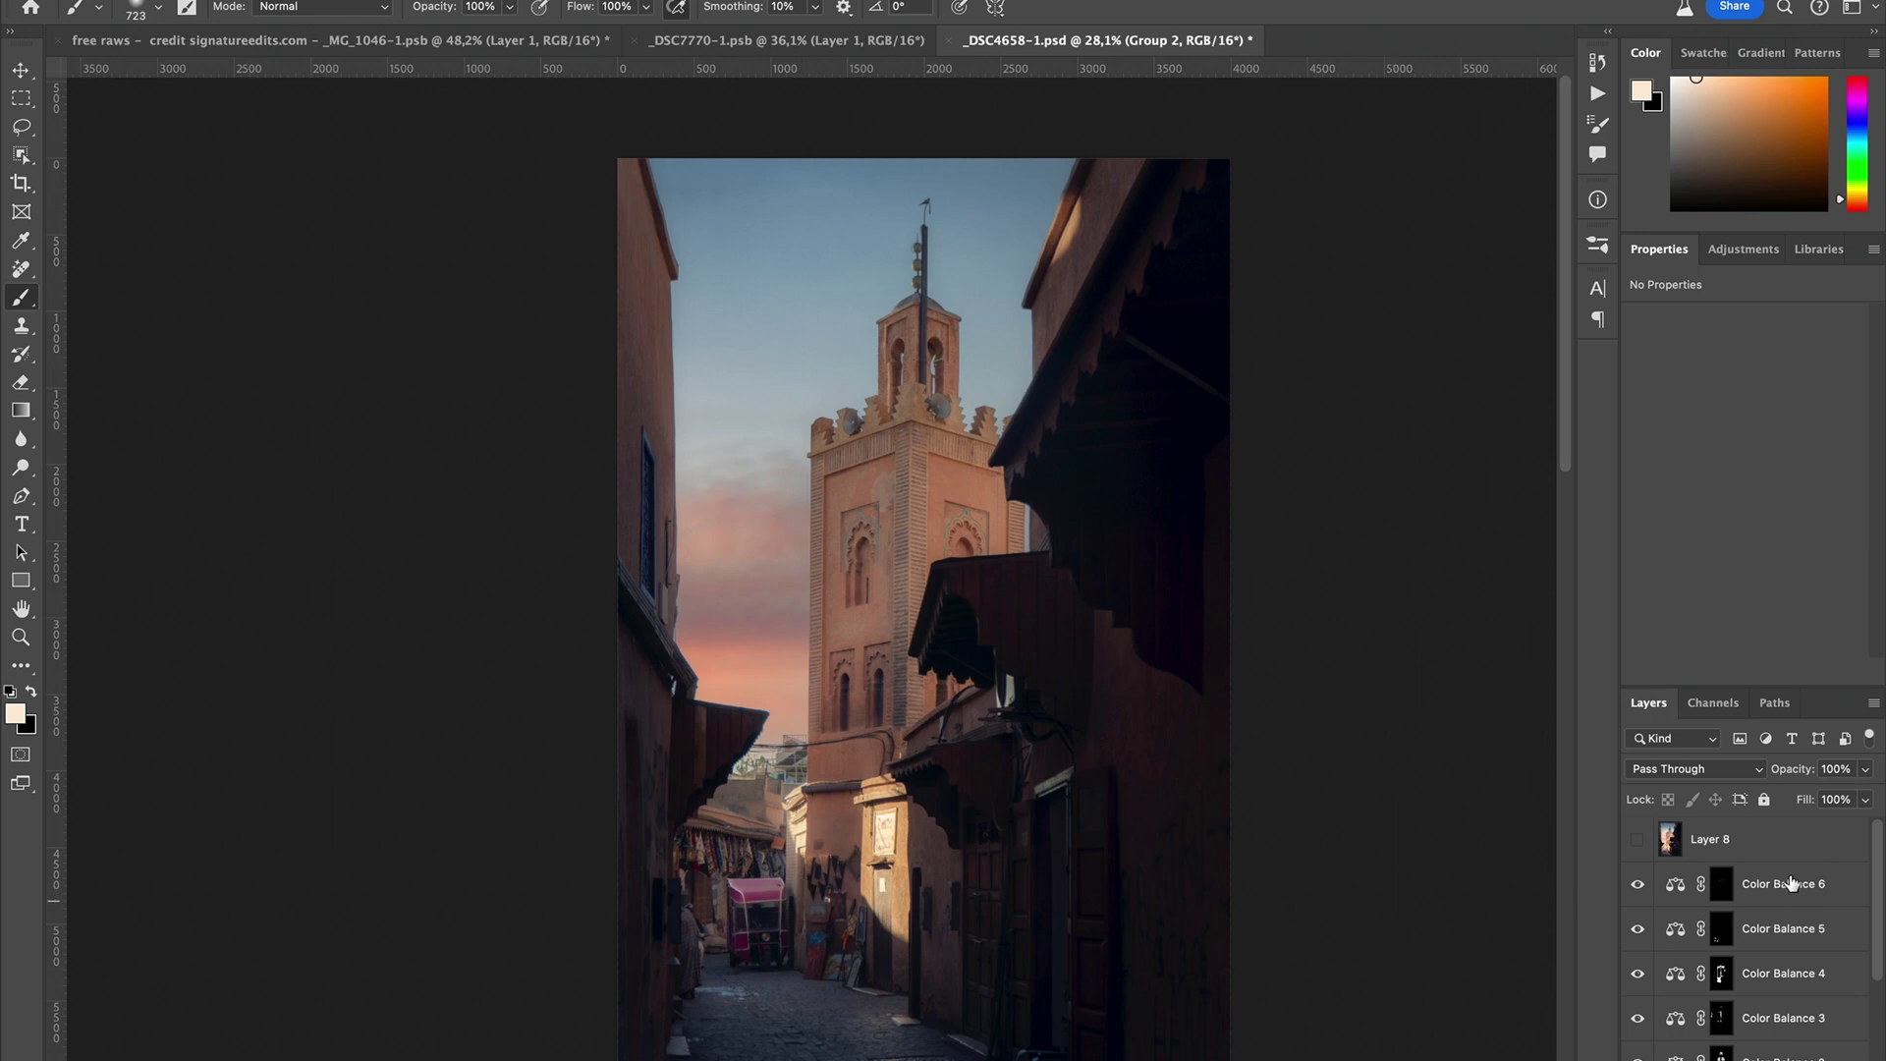
left_click(1789, 883)
key("ctrl+shift+alt+n")
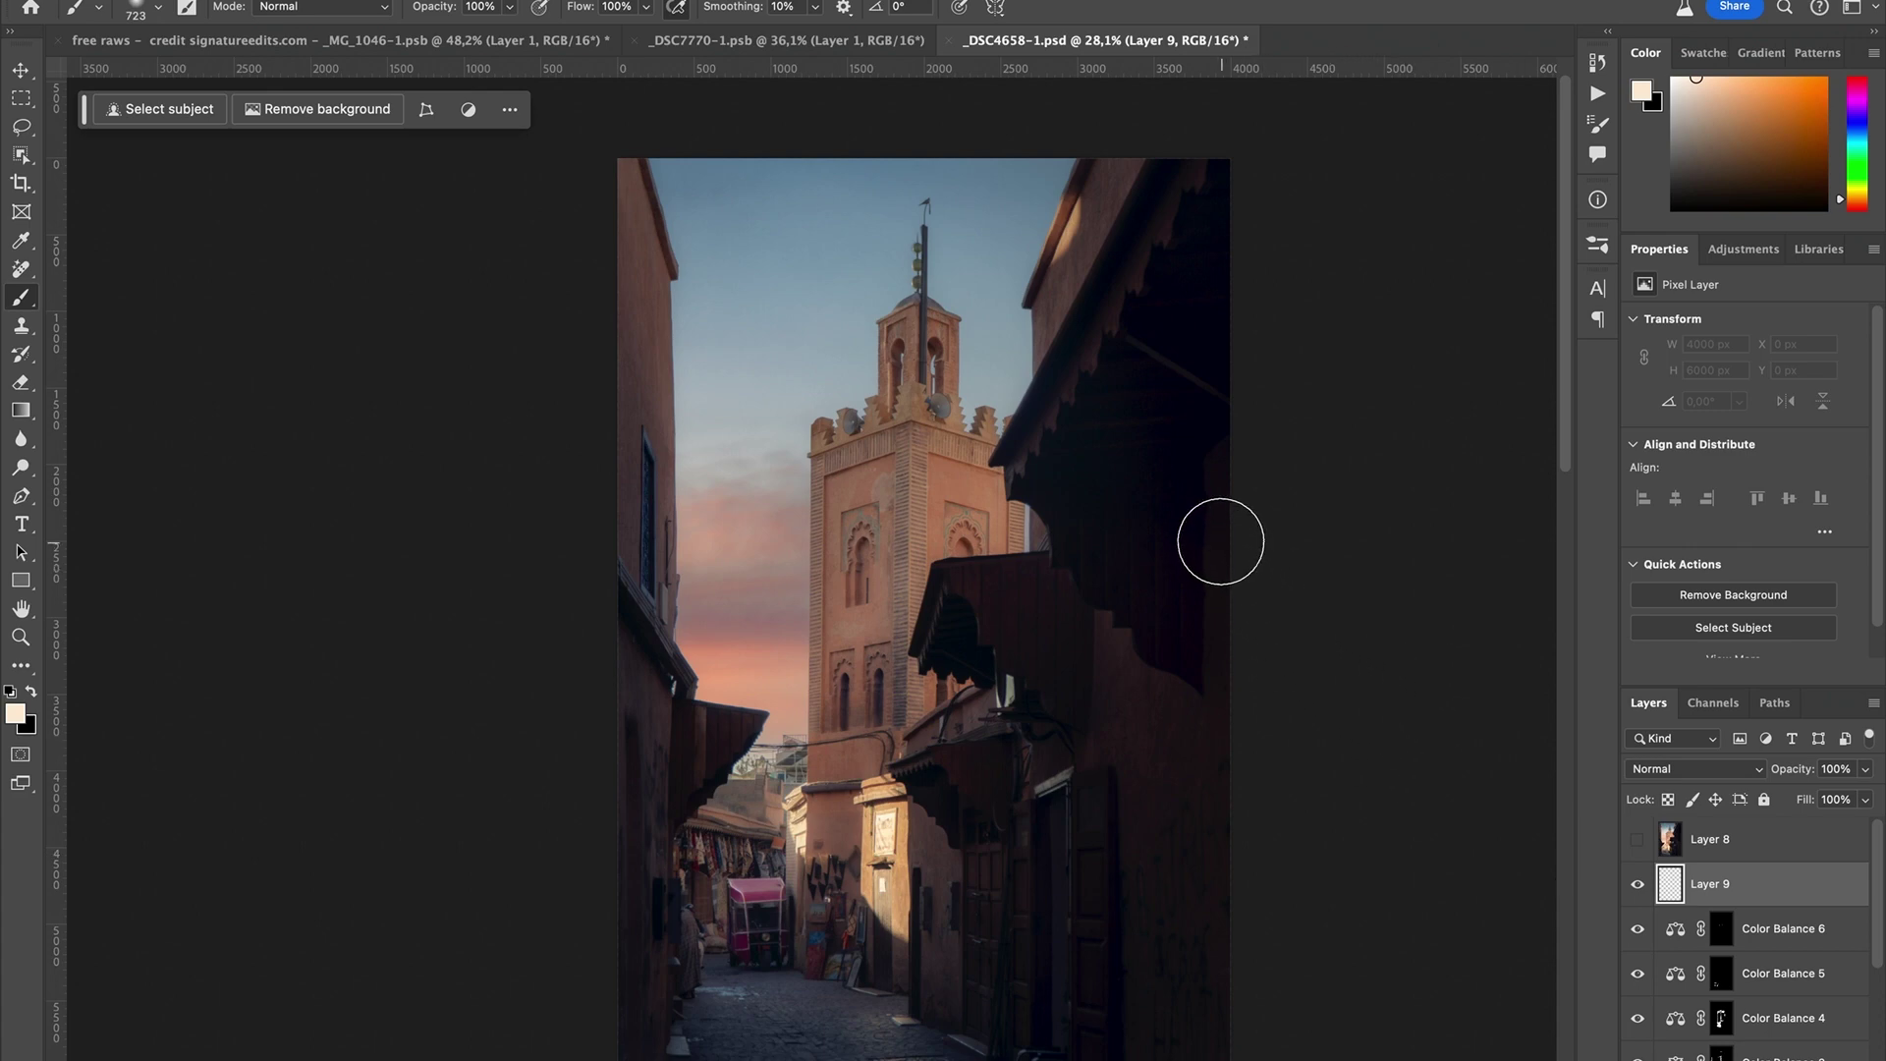
Step: Sample a warm colour from the building wall and set brush opacity to 10%
left_click(813, 798, "alt")
left_click_drag(815, 798, 814, 820, "alt")
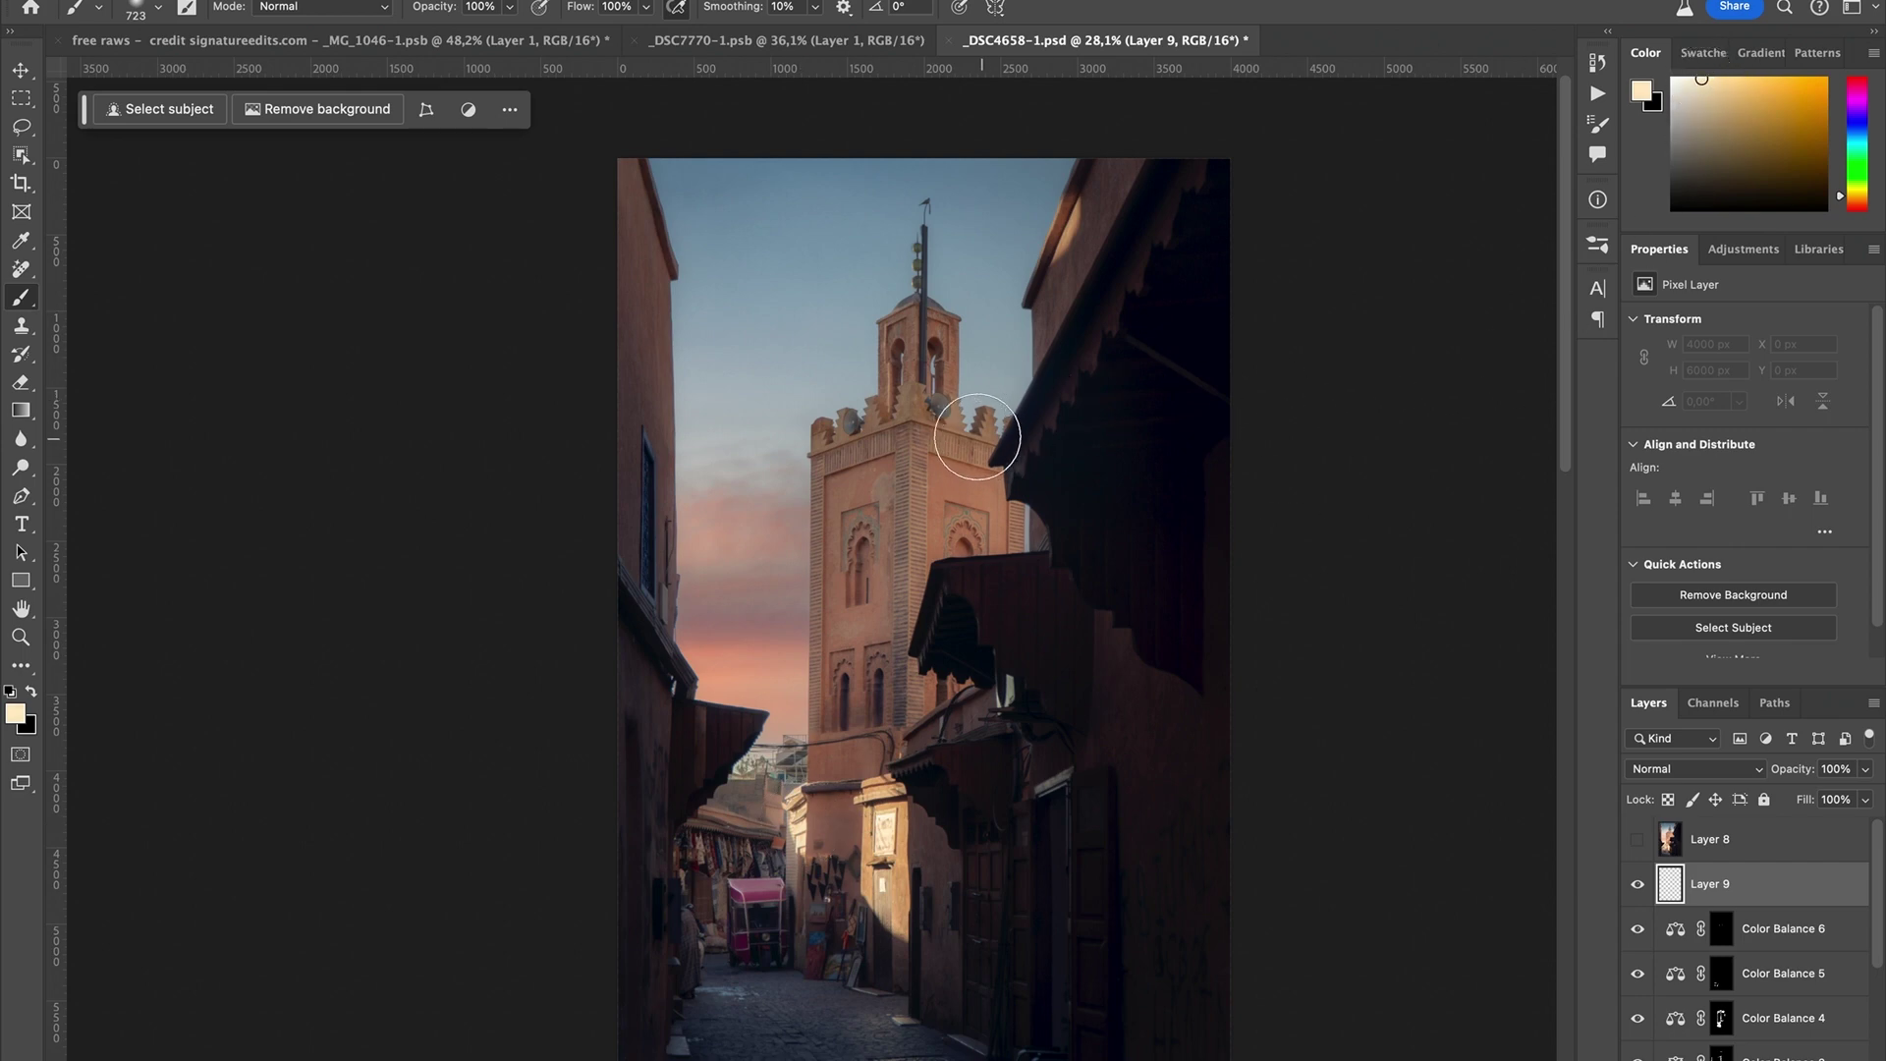
left_click(483, 7)
type("10")
Step: Paint soft warm light over the tuk-tuk area and left wall, toggling Layer 9 to compare
mouse_move(797, 826)
left_mouse_down()
mouse_move(885, 853)
mouse_move(733, 809)
mouse_move(749, 871)
mouse_move(778, 848)
mouse_move(726, 887)
mouse_move(779, 939)
mouse_move(832, 939)
mouse_move(874, 929)
mouse_move(867, 828)
left_mouse_up()
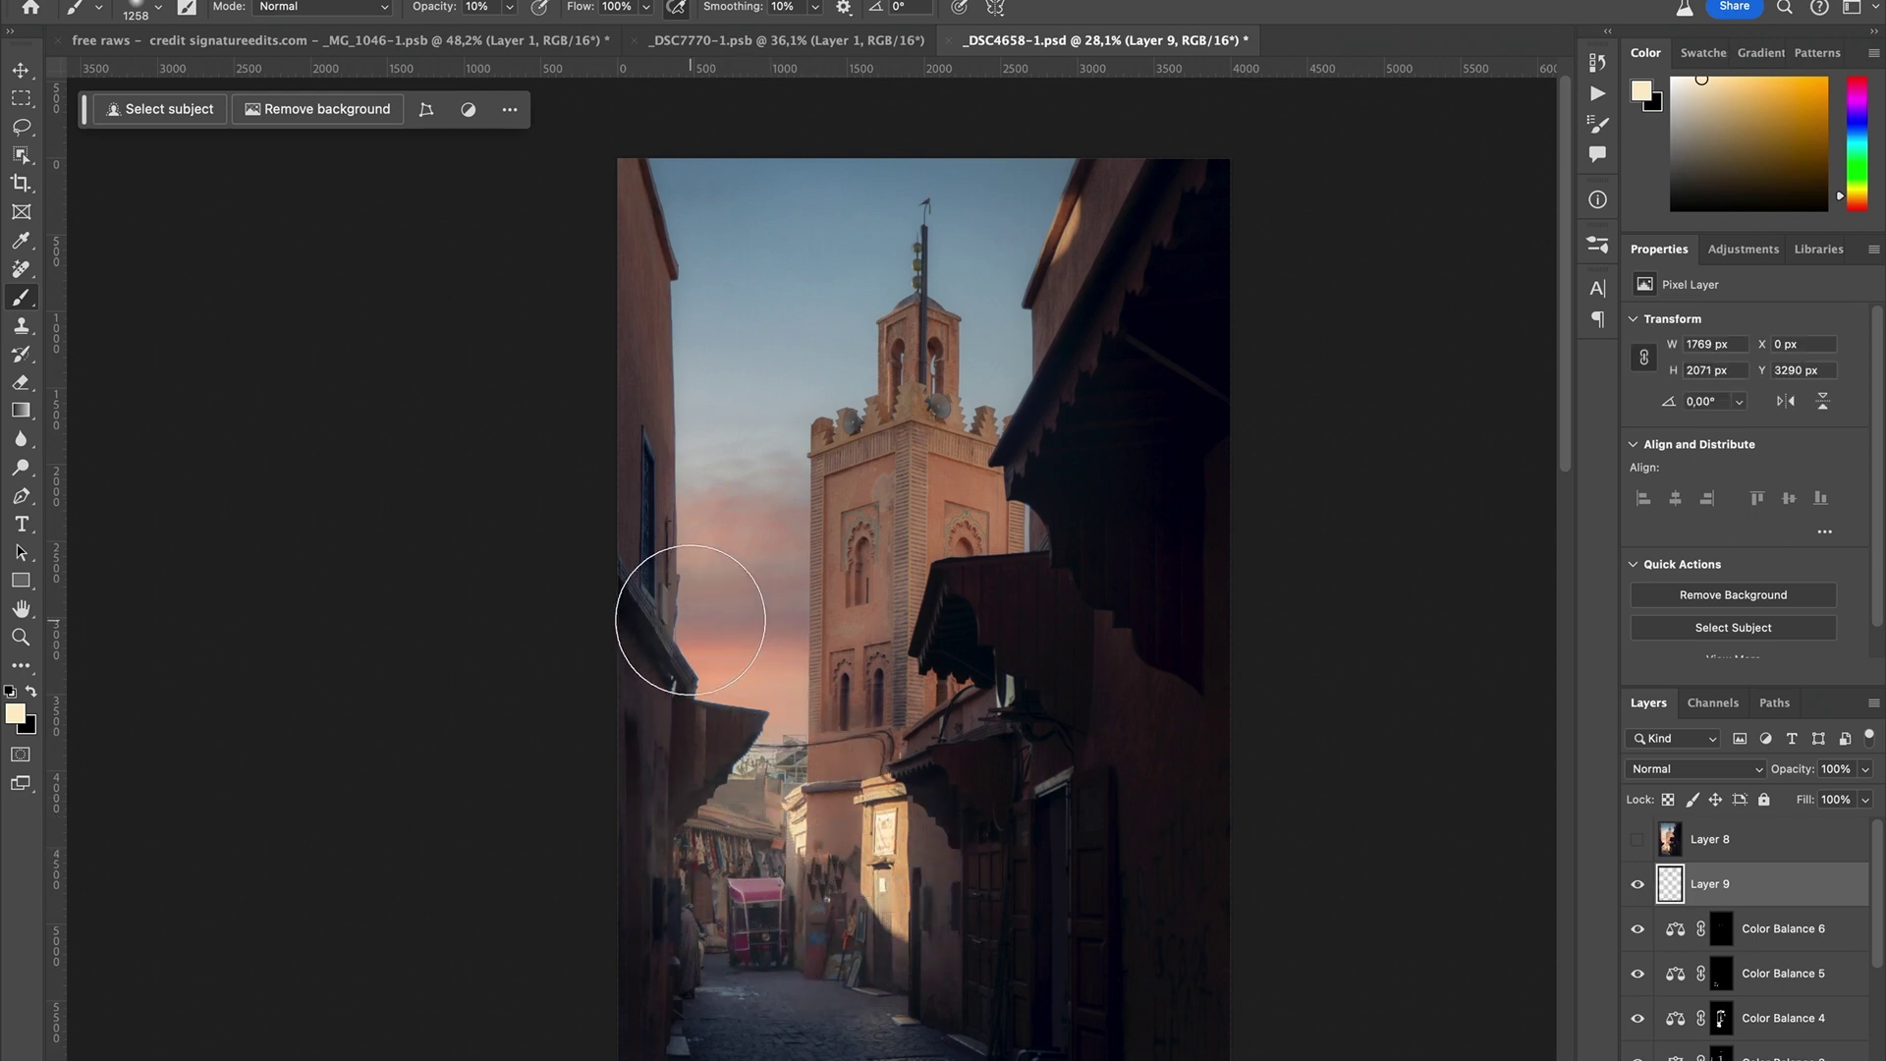
mouse_move(690, 620)
left_mouse_down()
mouse_move(851, 733)
mouse_move(717, 668)
mouse_move(877, 817)
mouse_move(897, 896)
mouse_move(870, 948)
mouse_move(821, 941)
mouse_move(825, 786)
left_mouse_up()
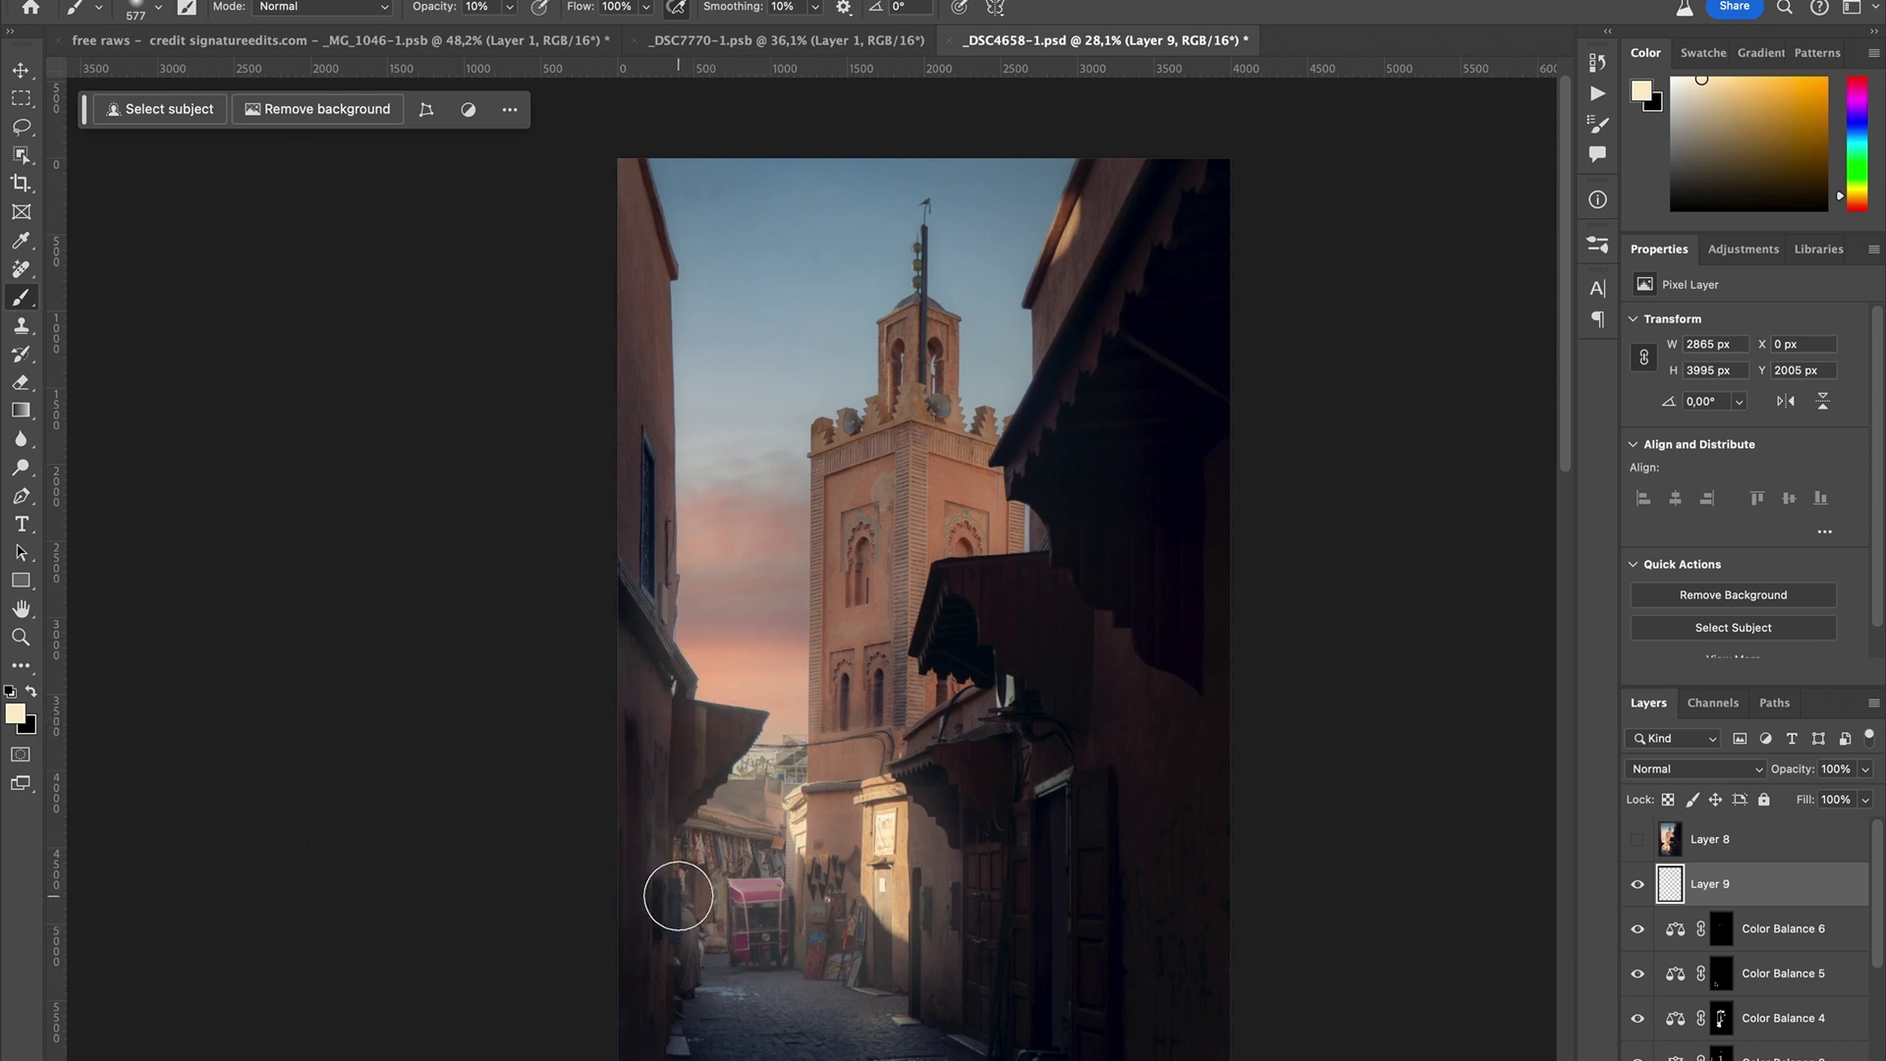
left_click(1640, 883)
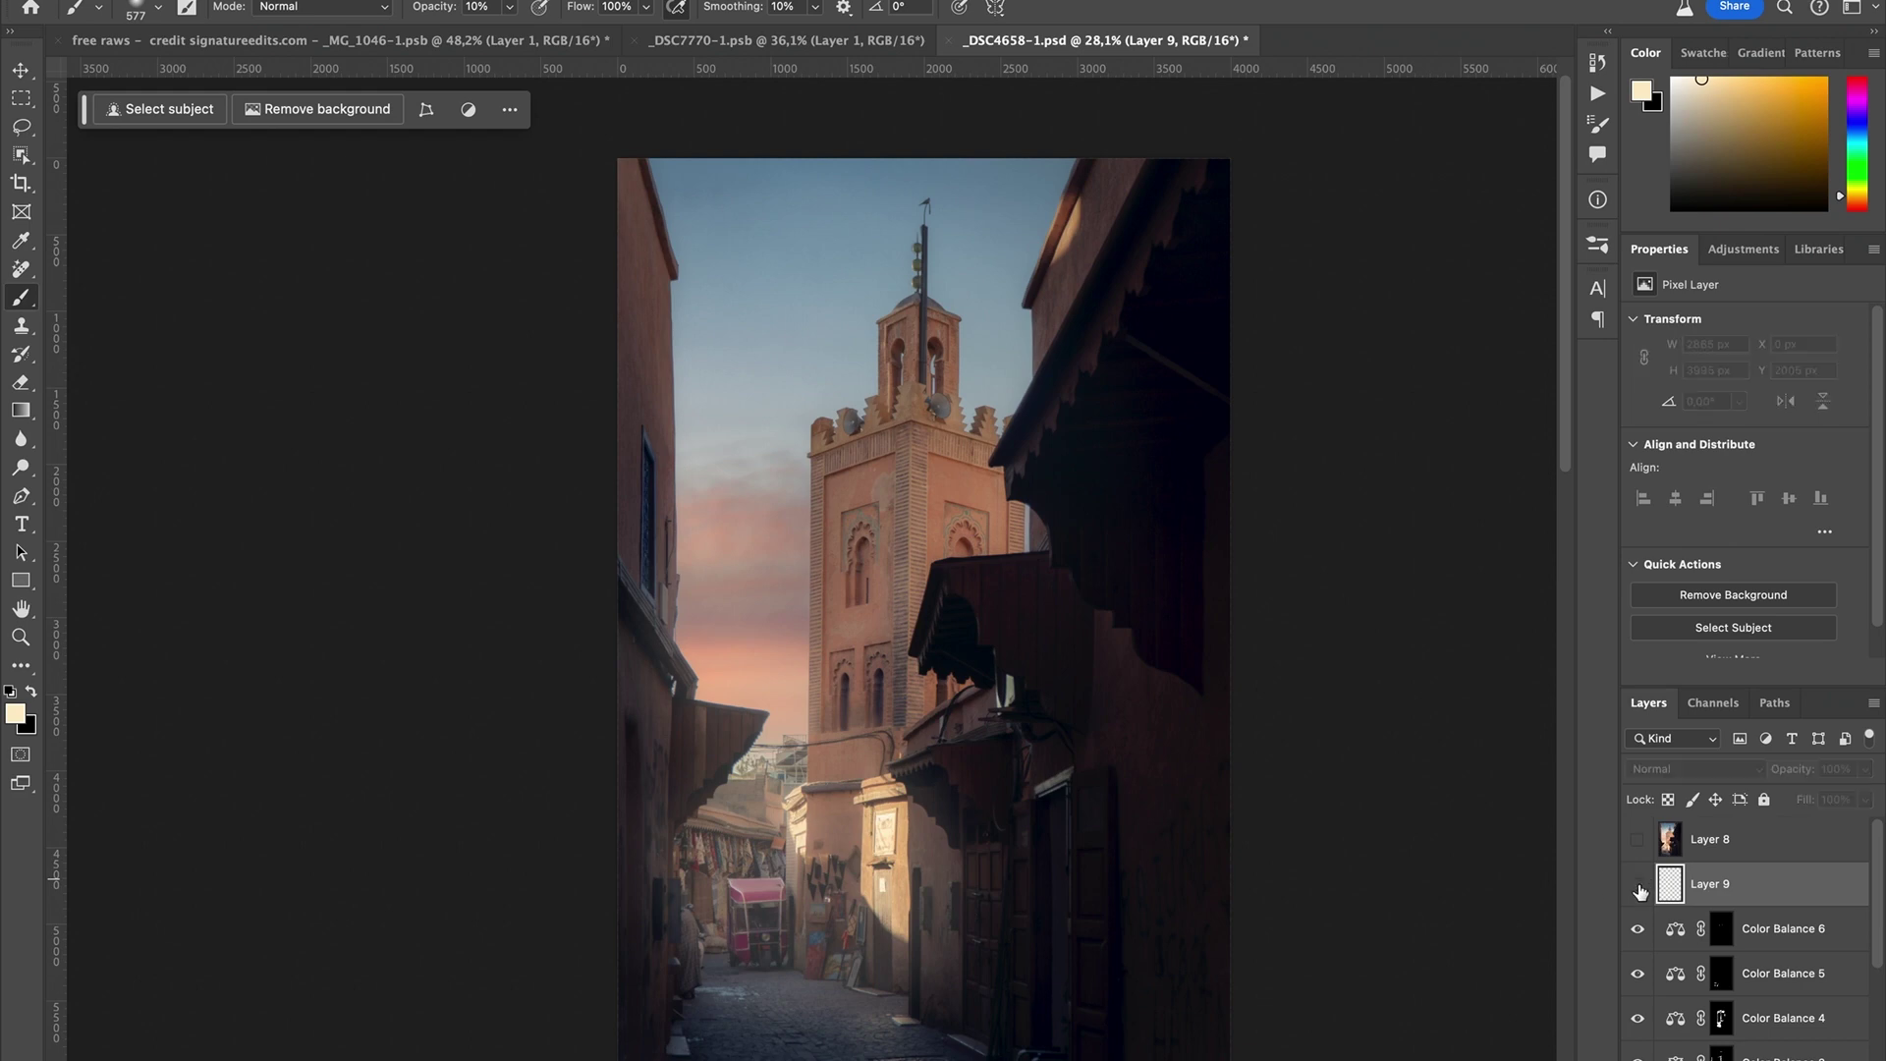
left_click(1638, 884)
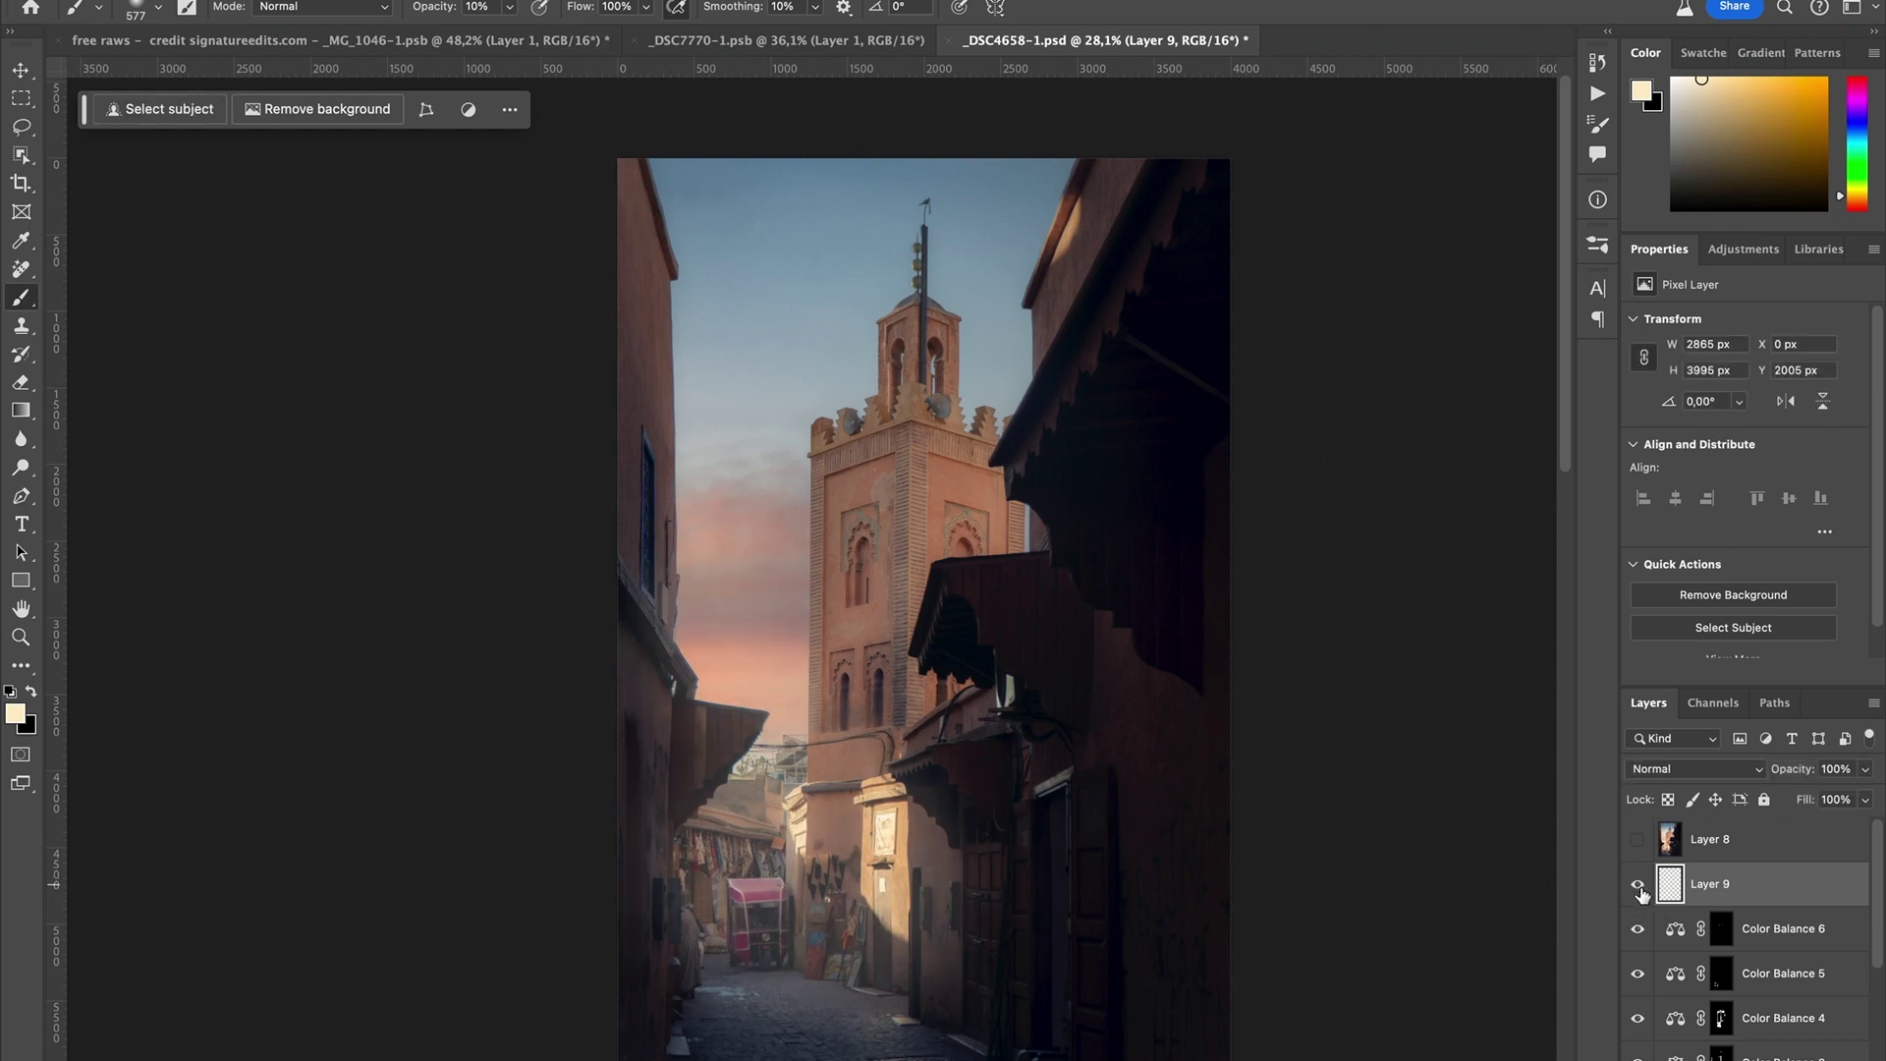
left_click(1638, 883)
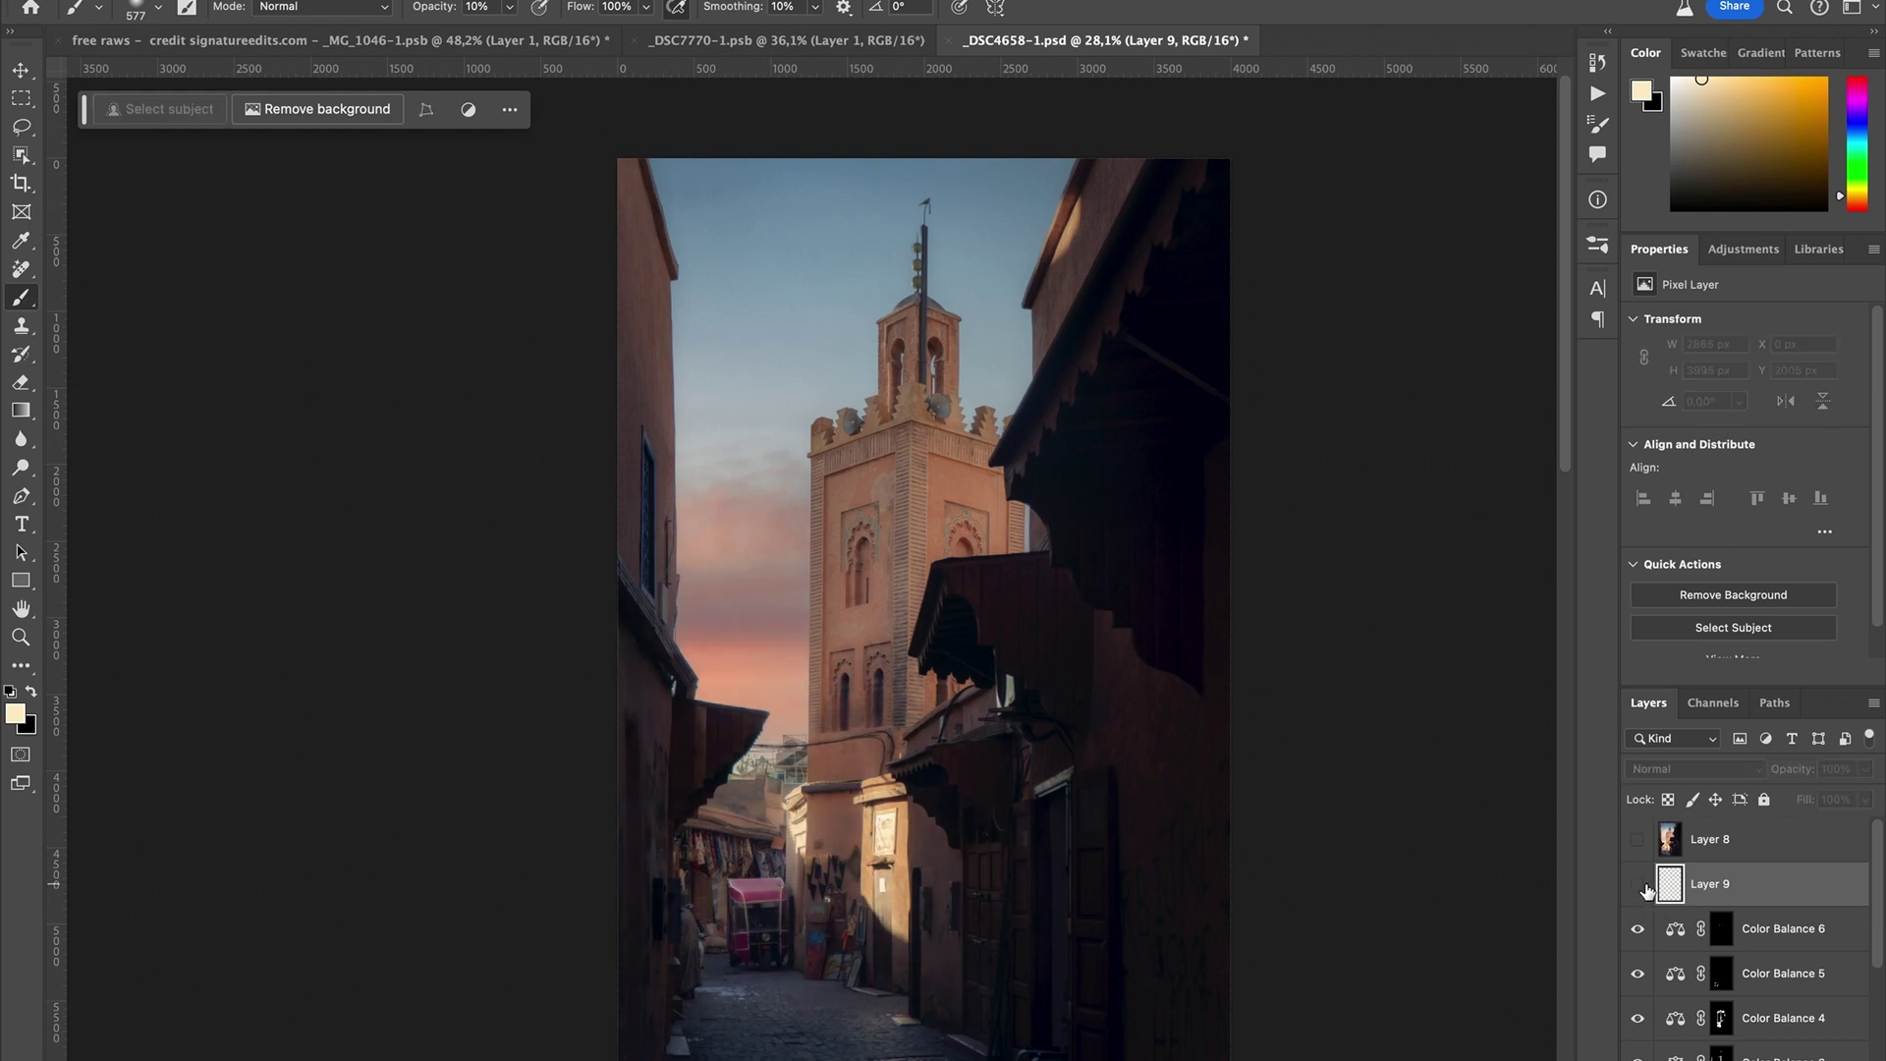
left_click(1638, 884)
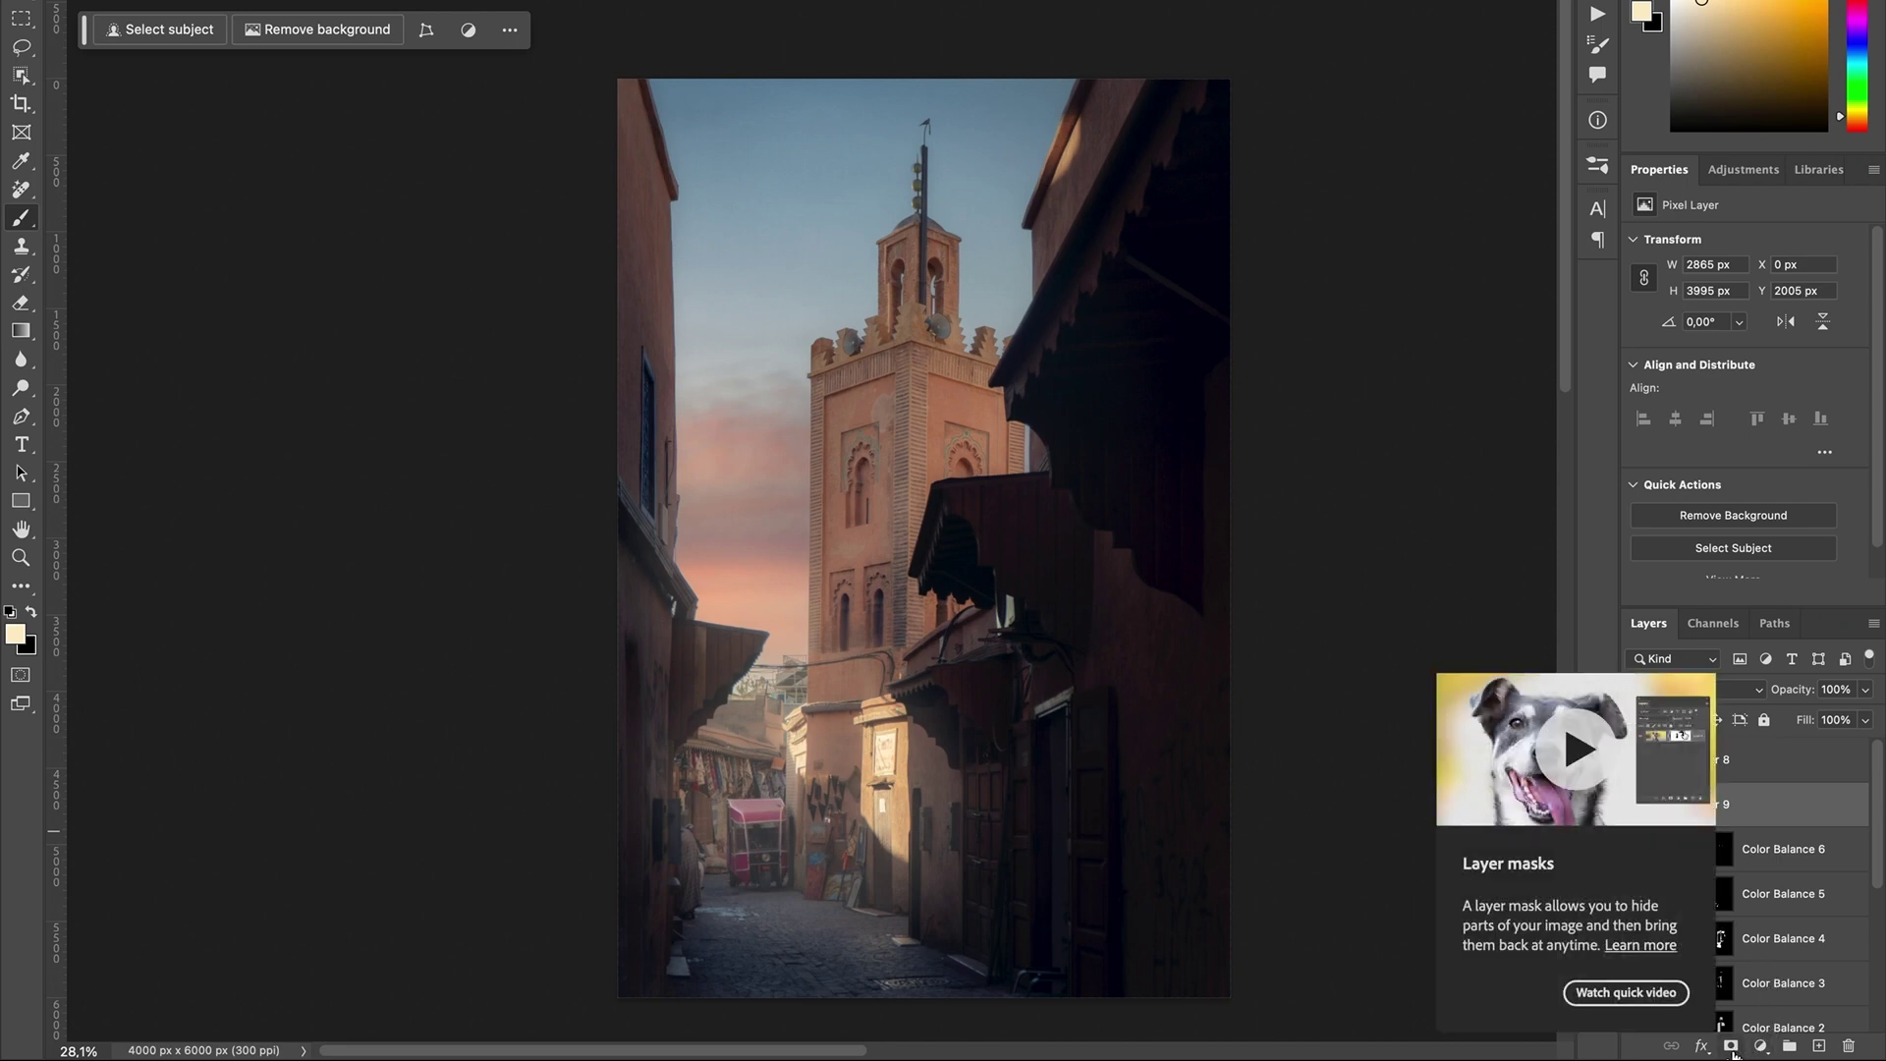
Step: Add a layer mask to Layer 9 and fill it with Filter > Render > Clouds
left_click(1731, 1047)
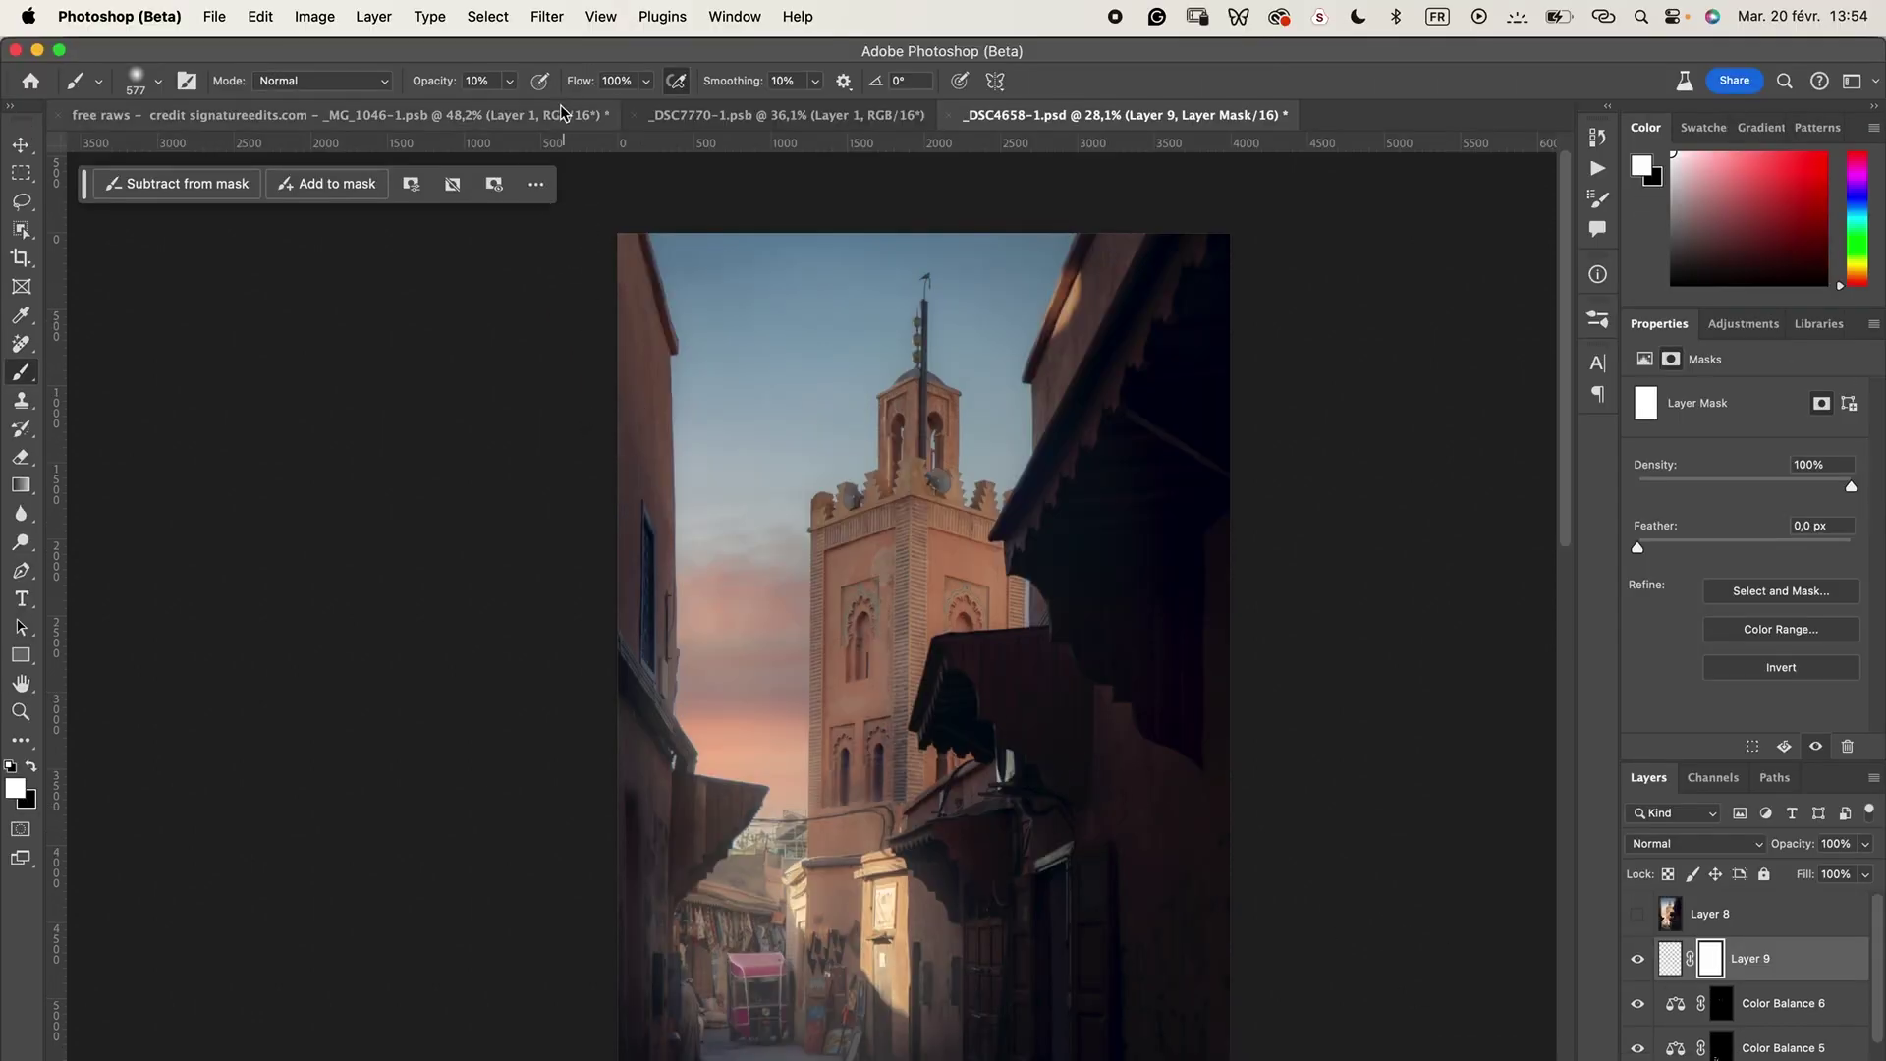
left_click(548, 15)
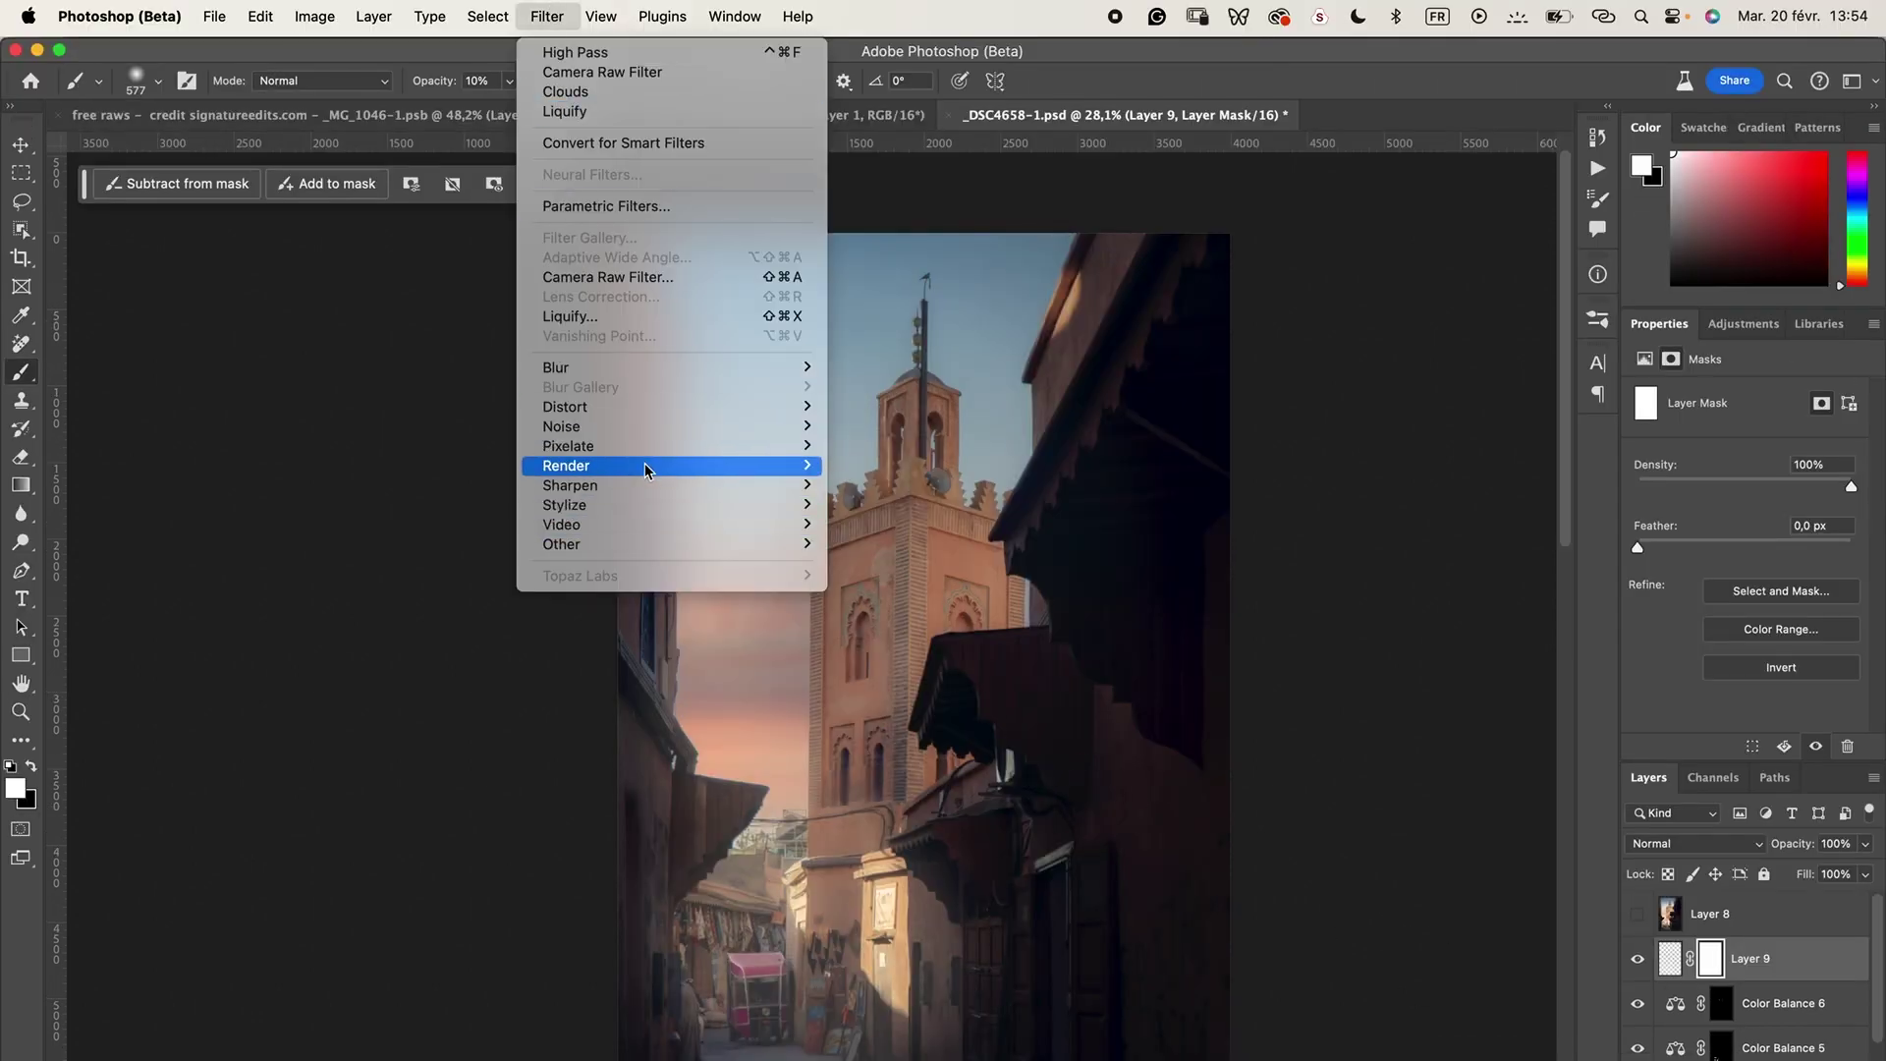
mouse_move(648, 472)
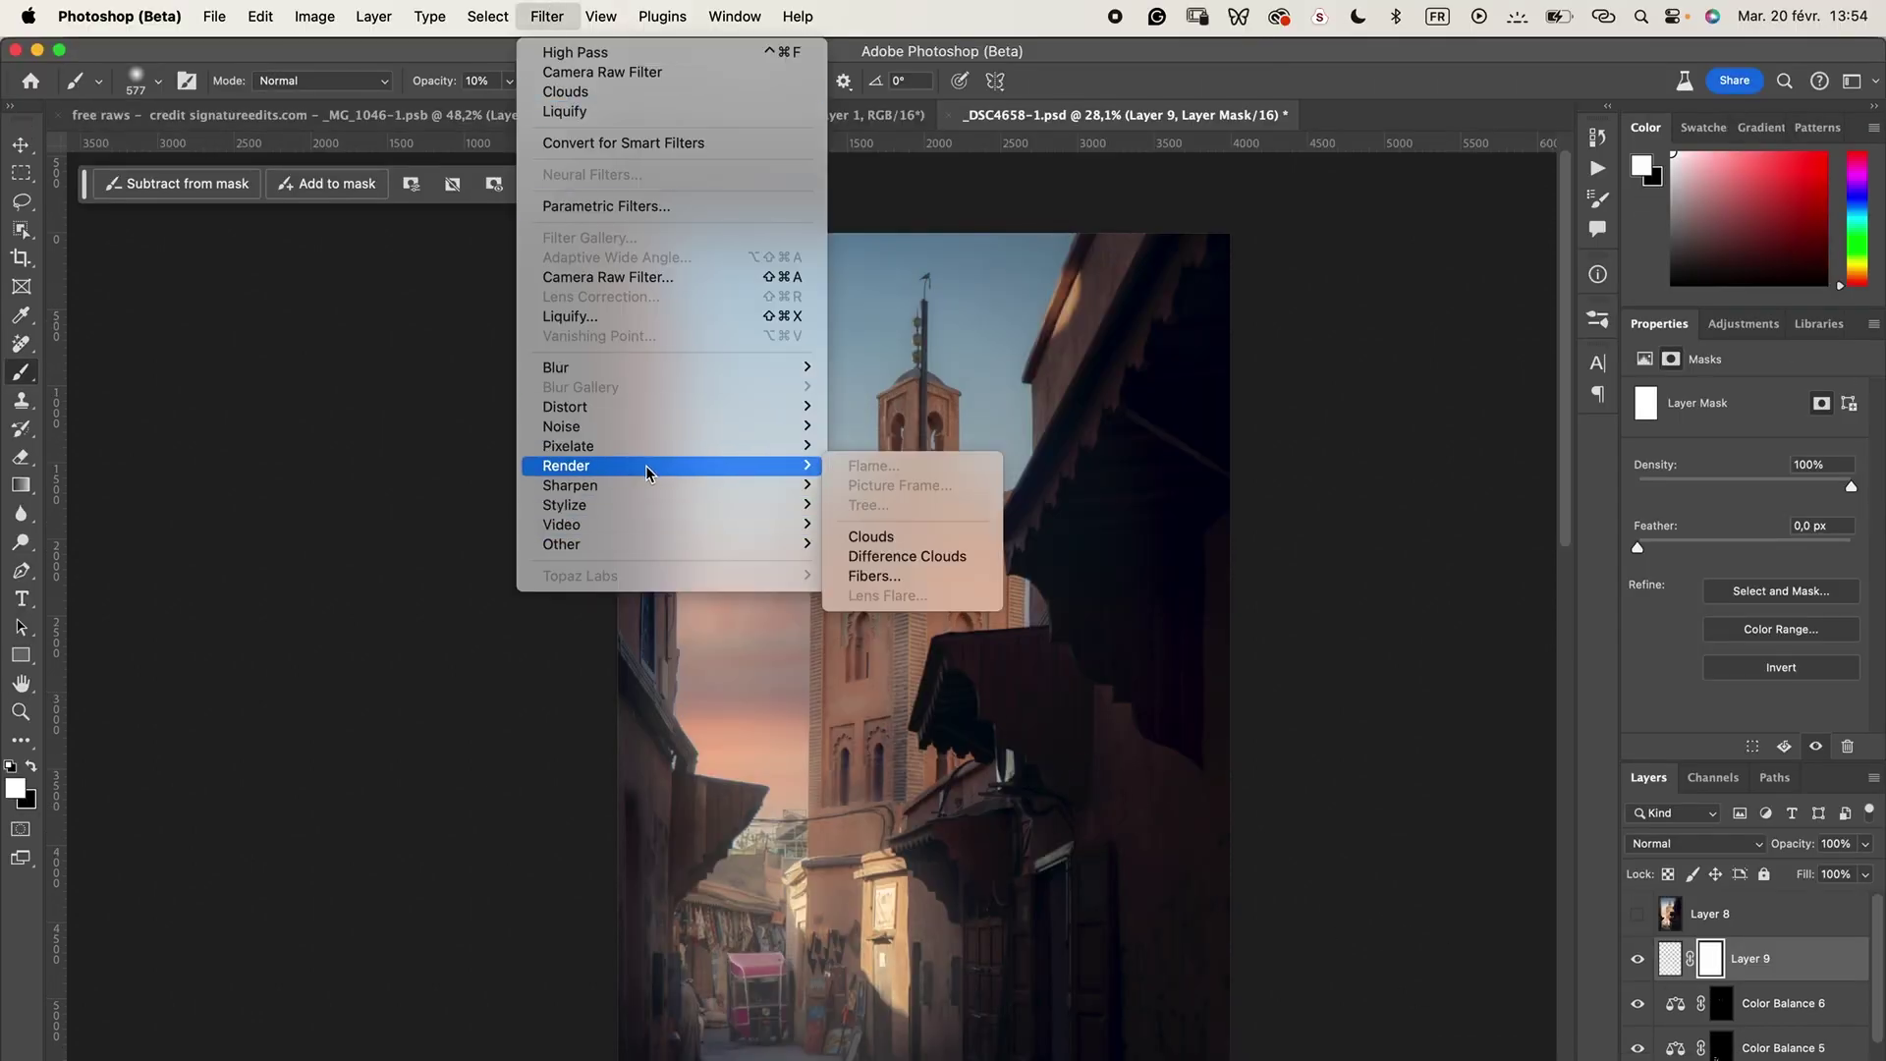
left_click(940, 542)
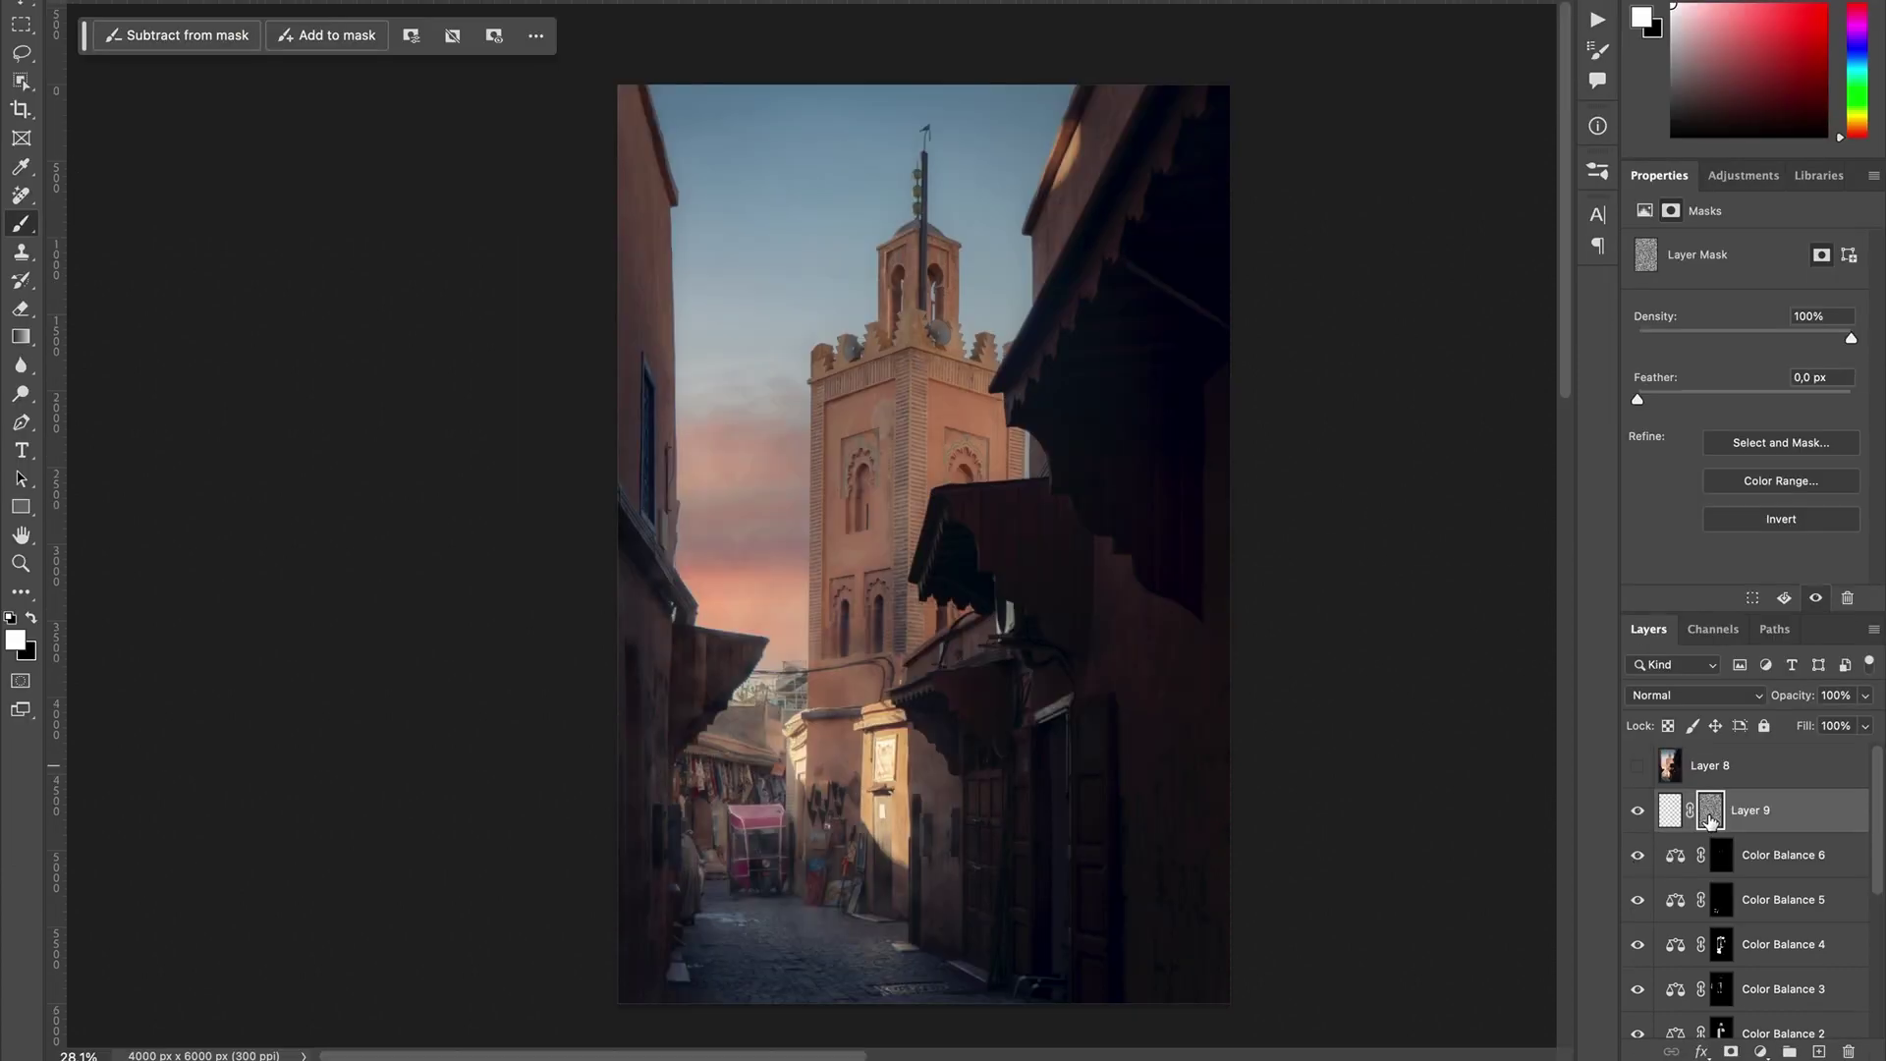
Step: Preview the cloud mask on its own, then unlink it from Layer 9's pixels and target it
left_click(1709, 818, "alt")
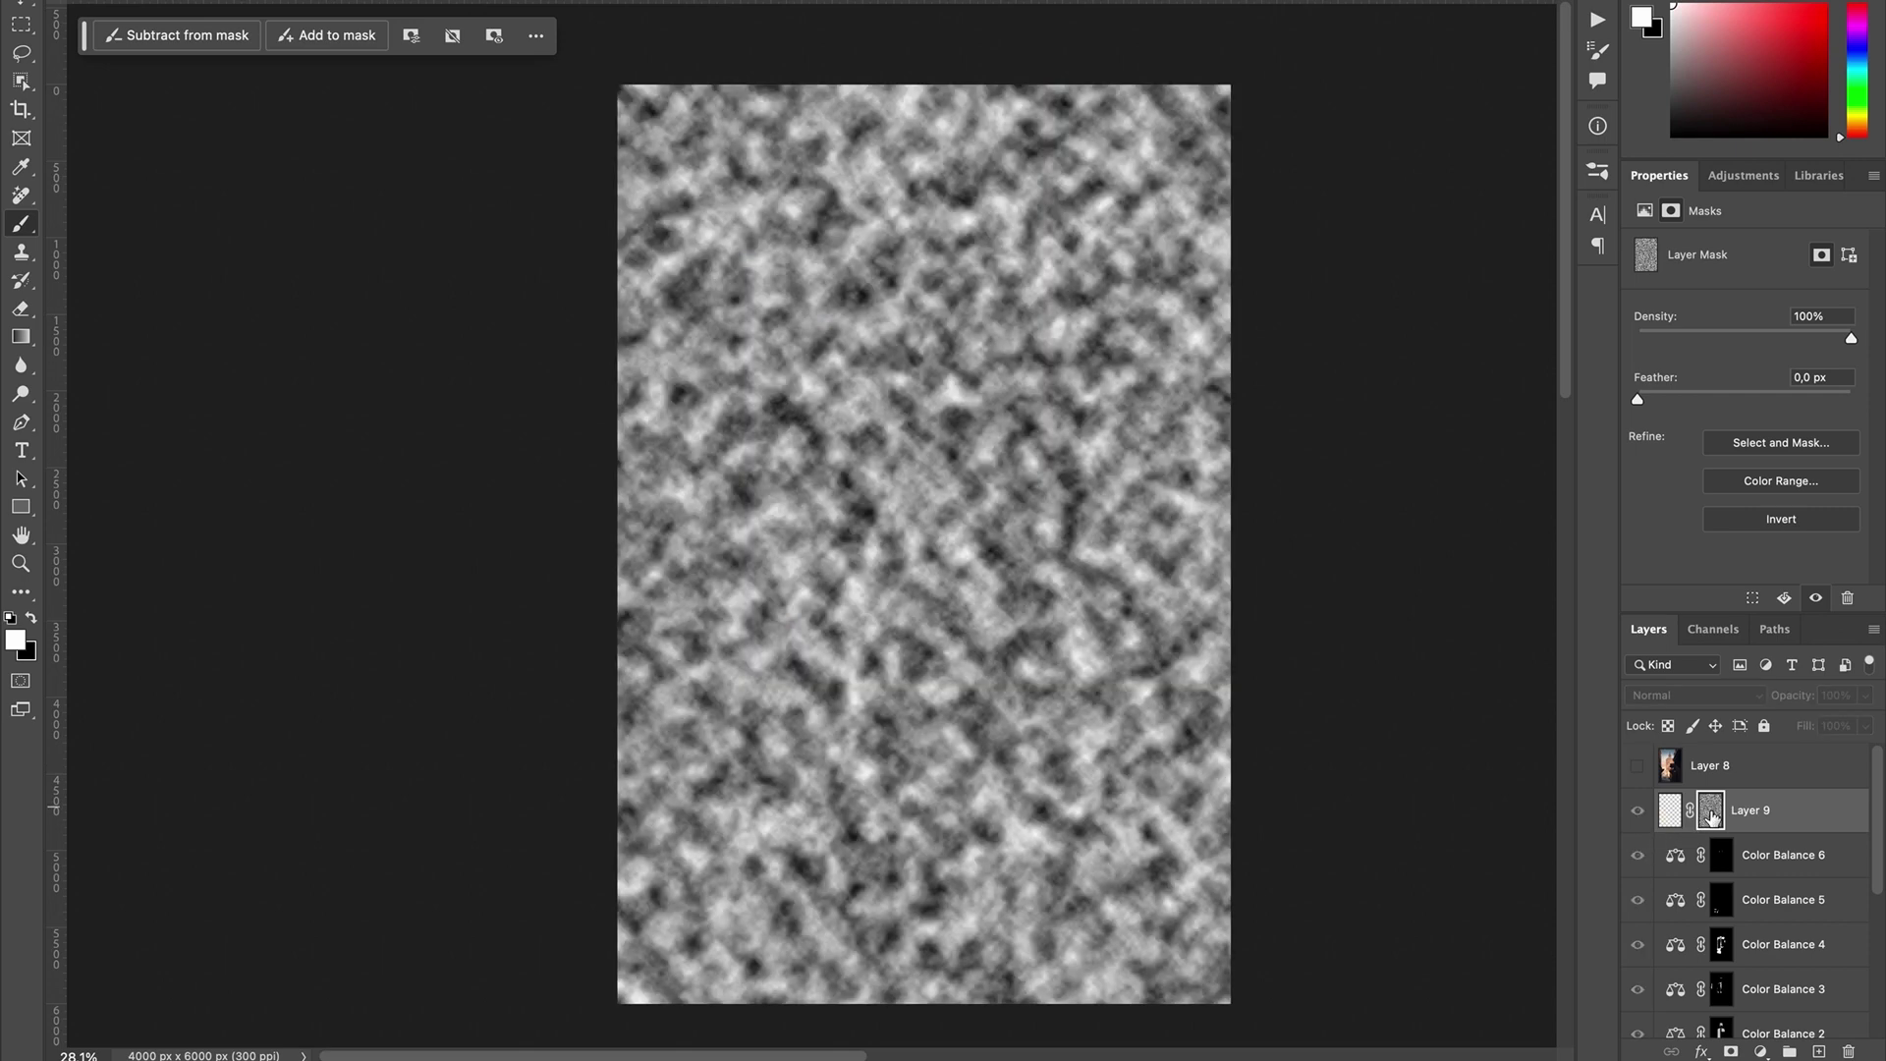
left_click(1711, 815, "alt")
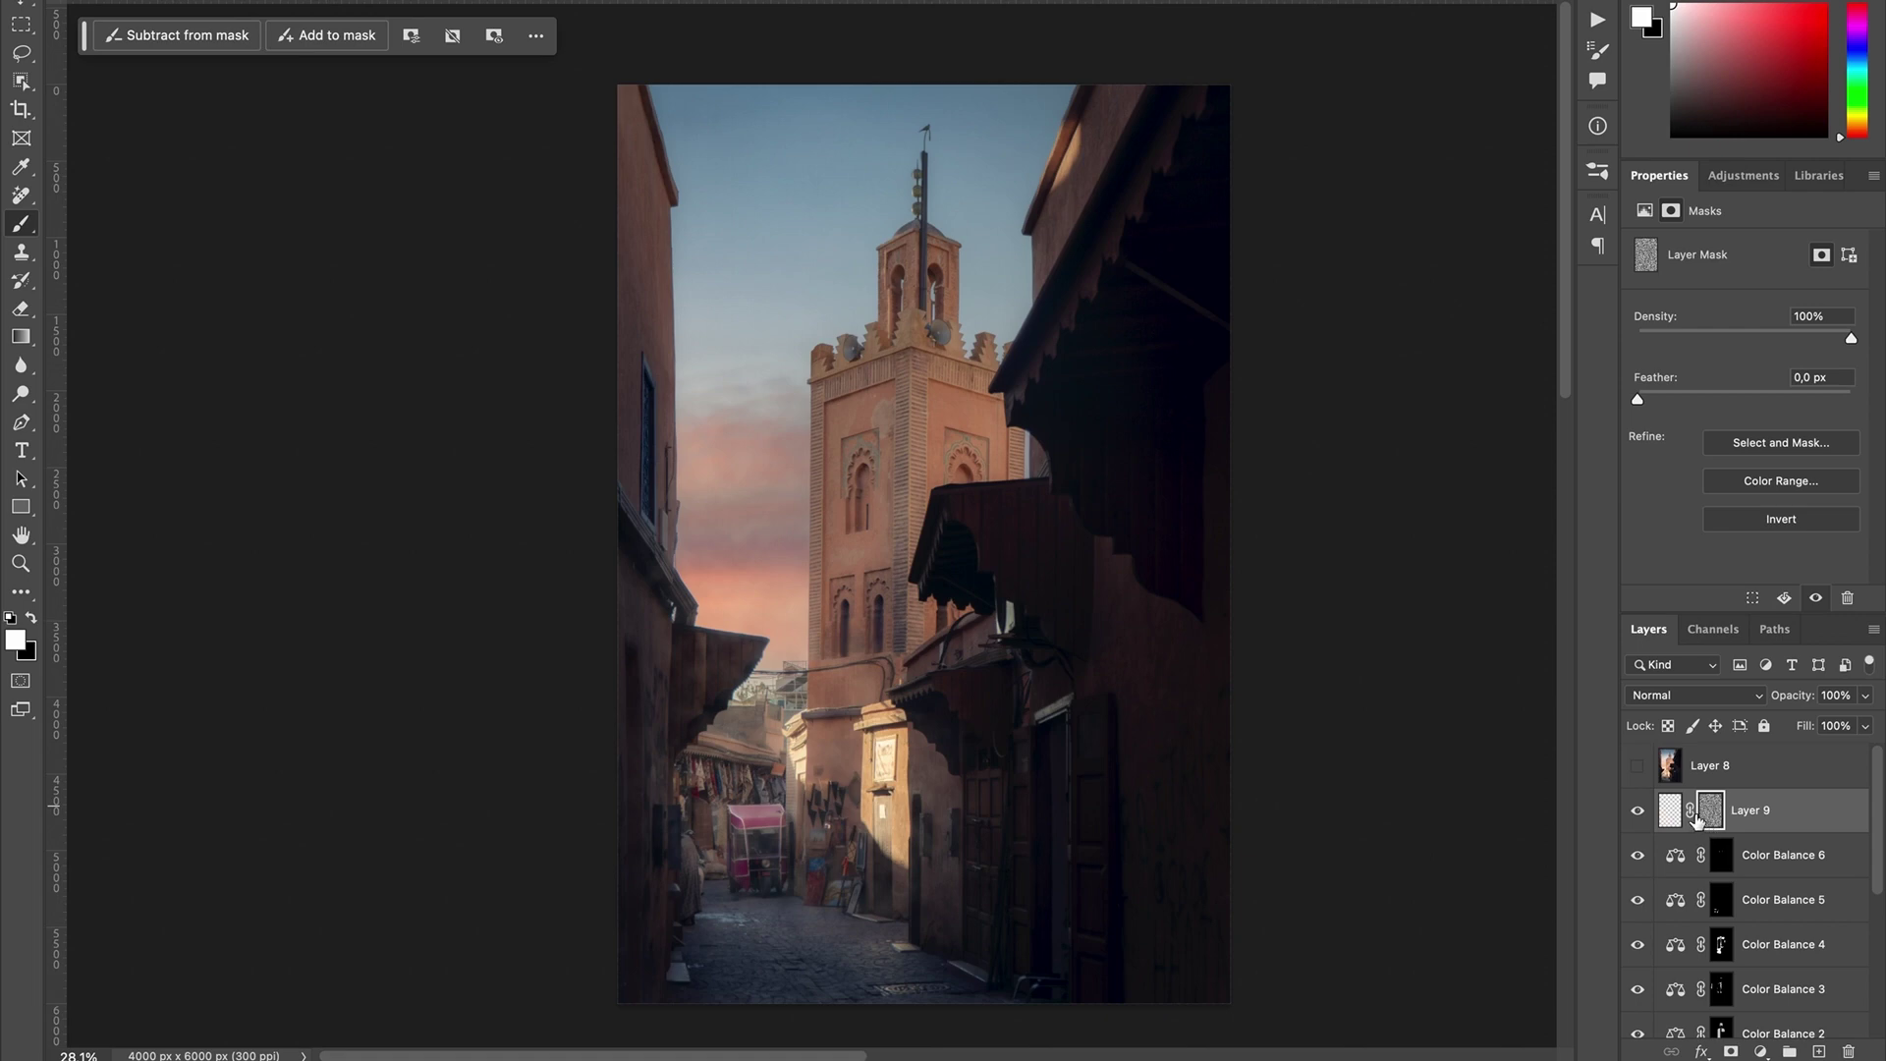
left_click(1692, 817)
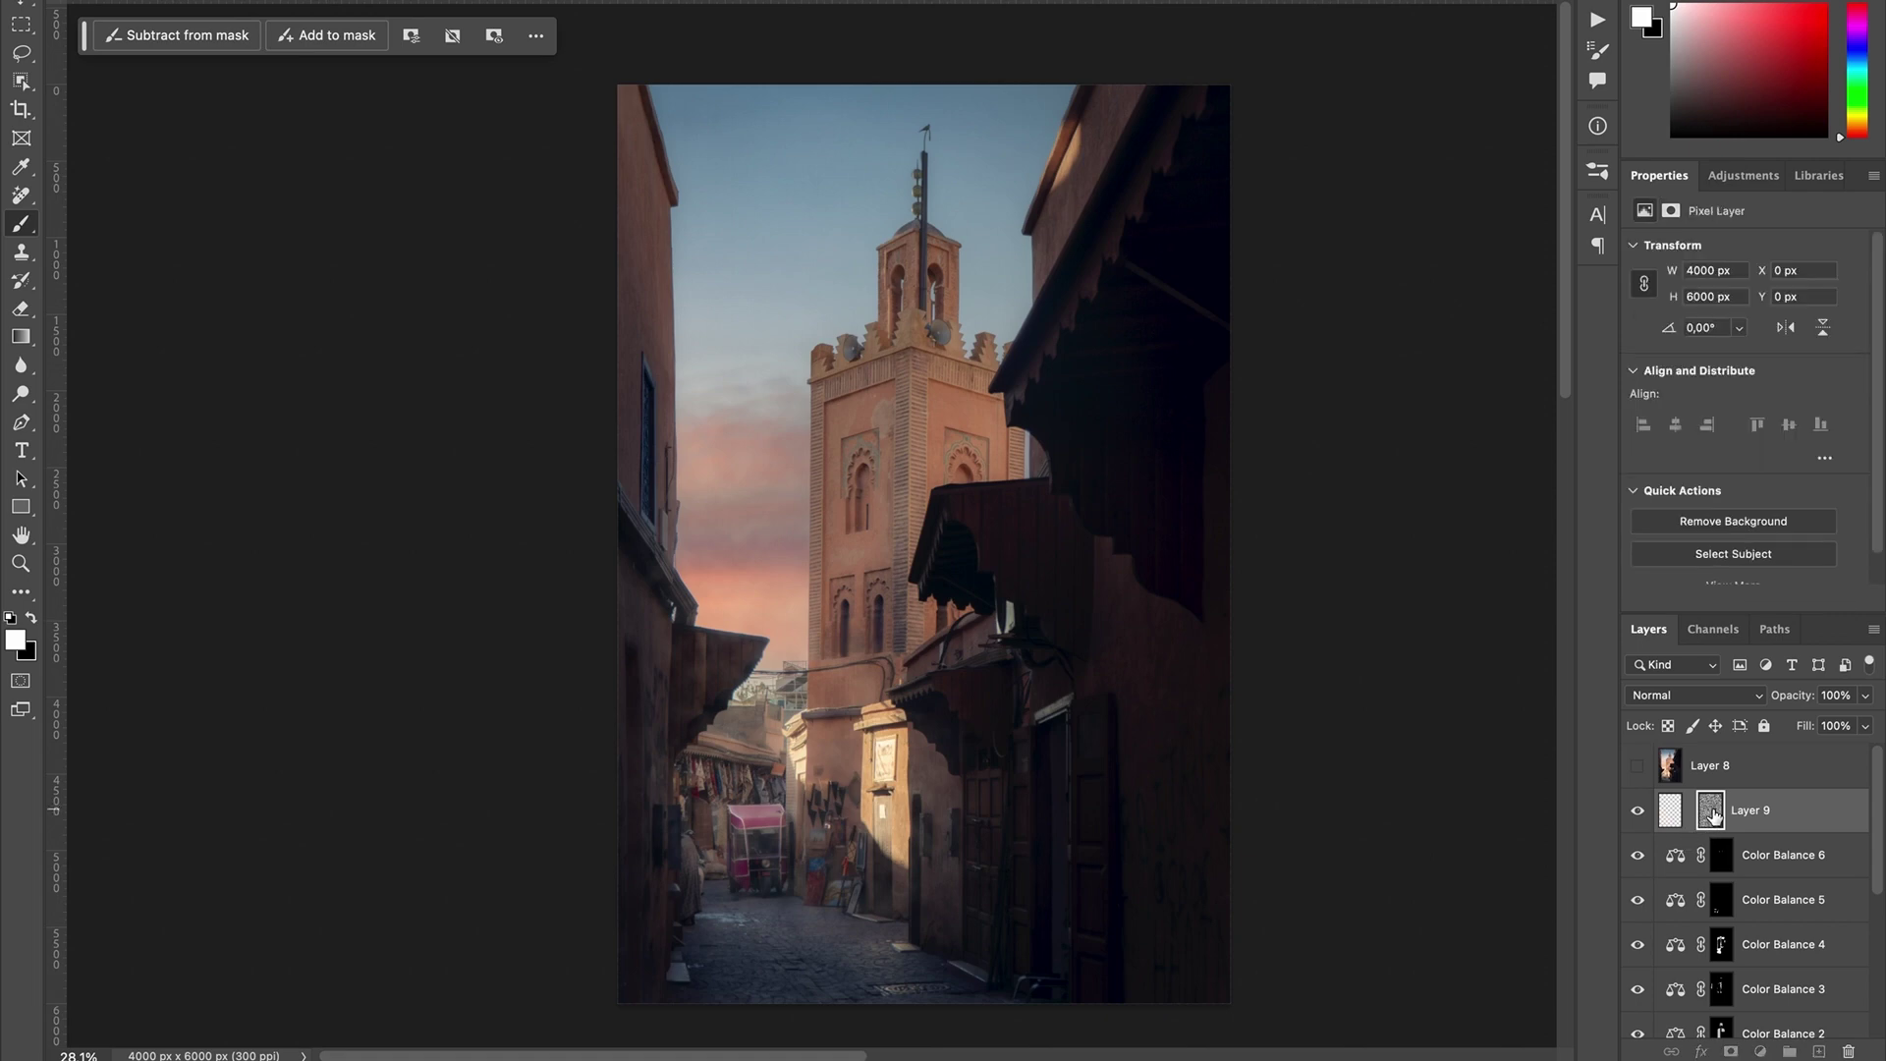
left_click(1705, 814)
Step: Scale Layer 9's cloud mask up beyond the canvas and rotate it a few degrees clockwise
key("ctrl+minus")
key("ctrl+minus")
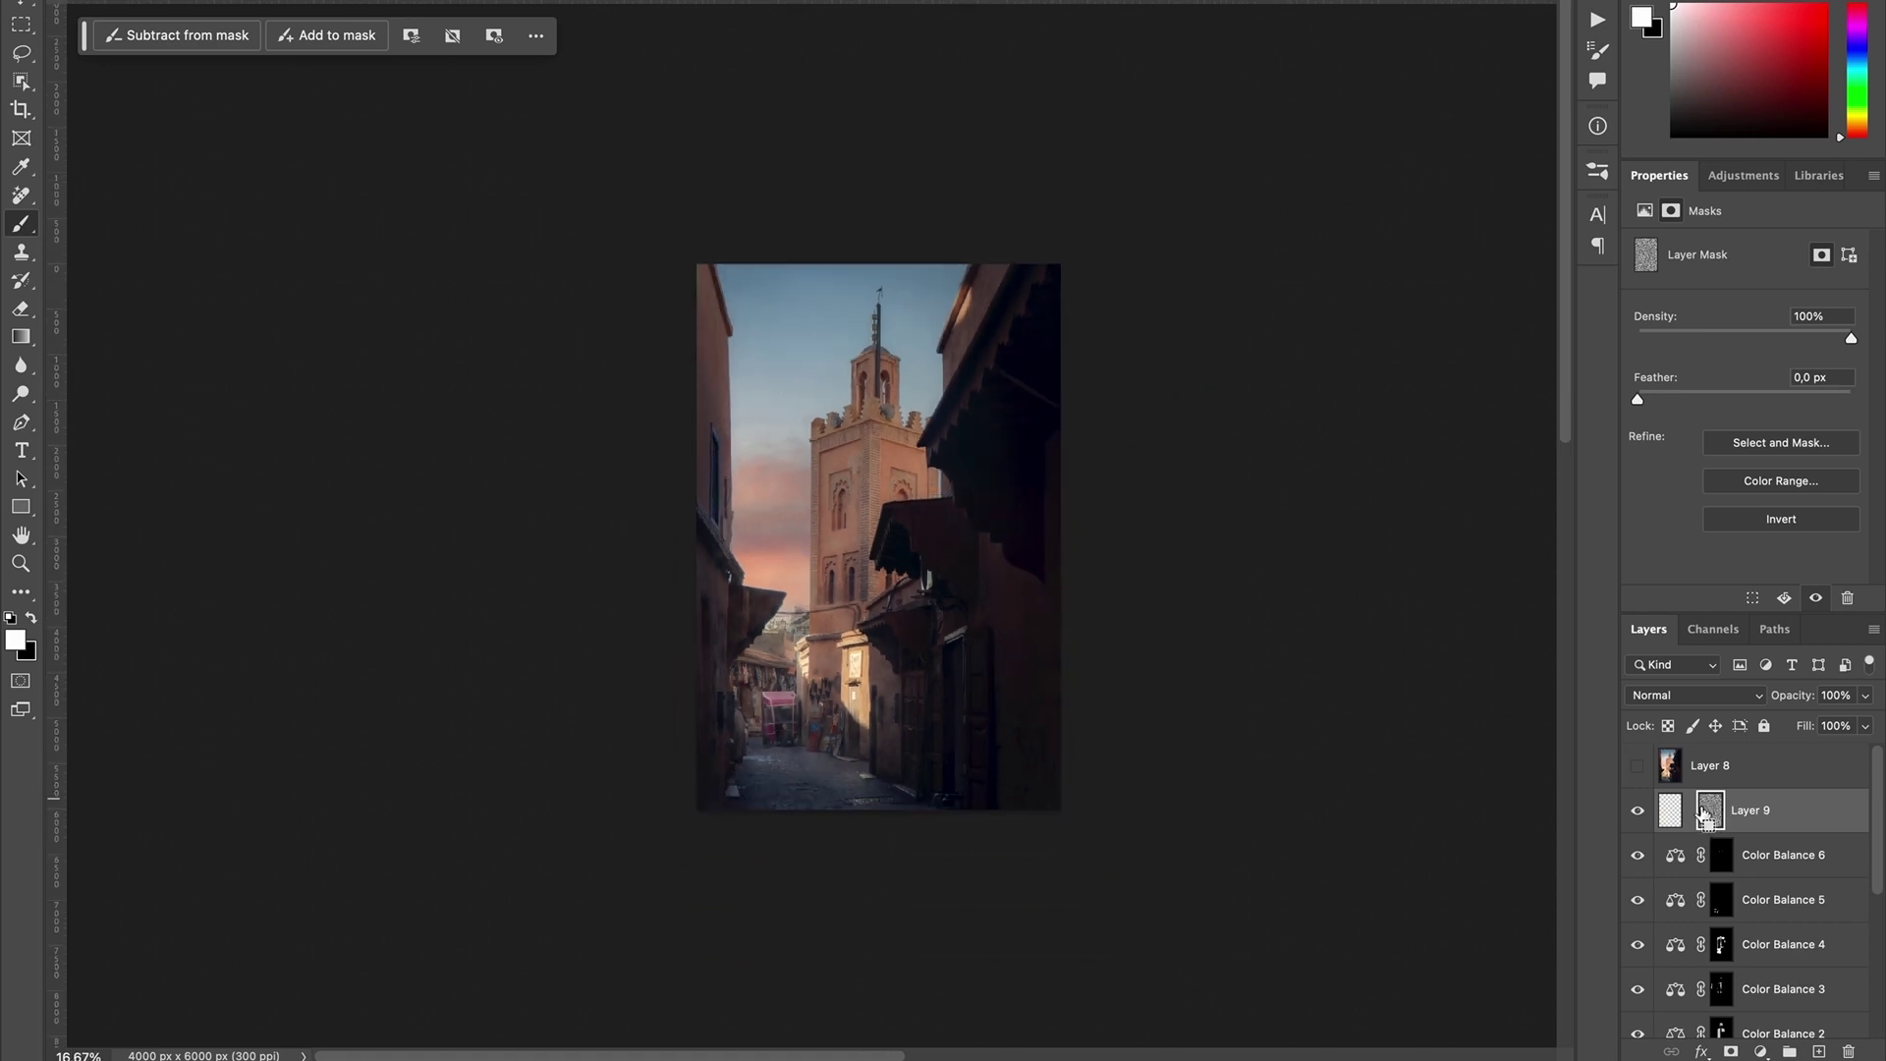
key("ctrl+t")
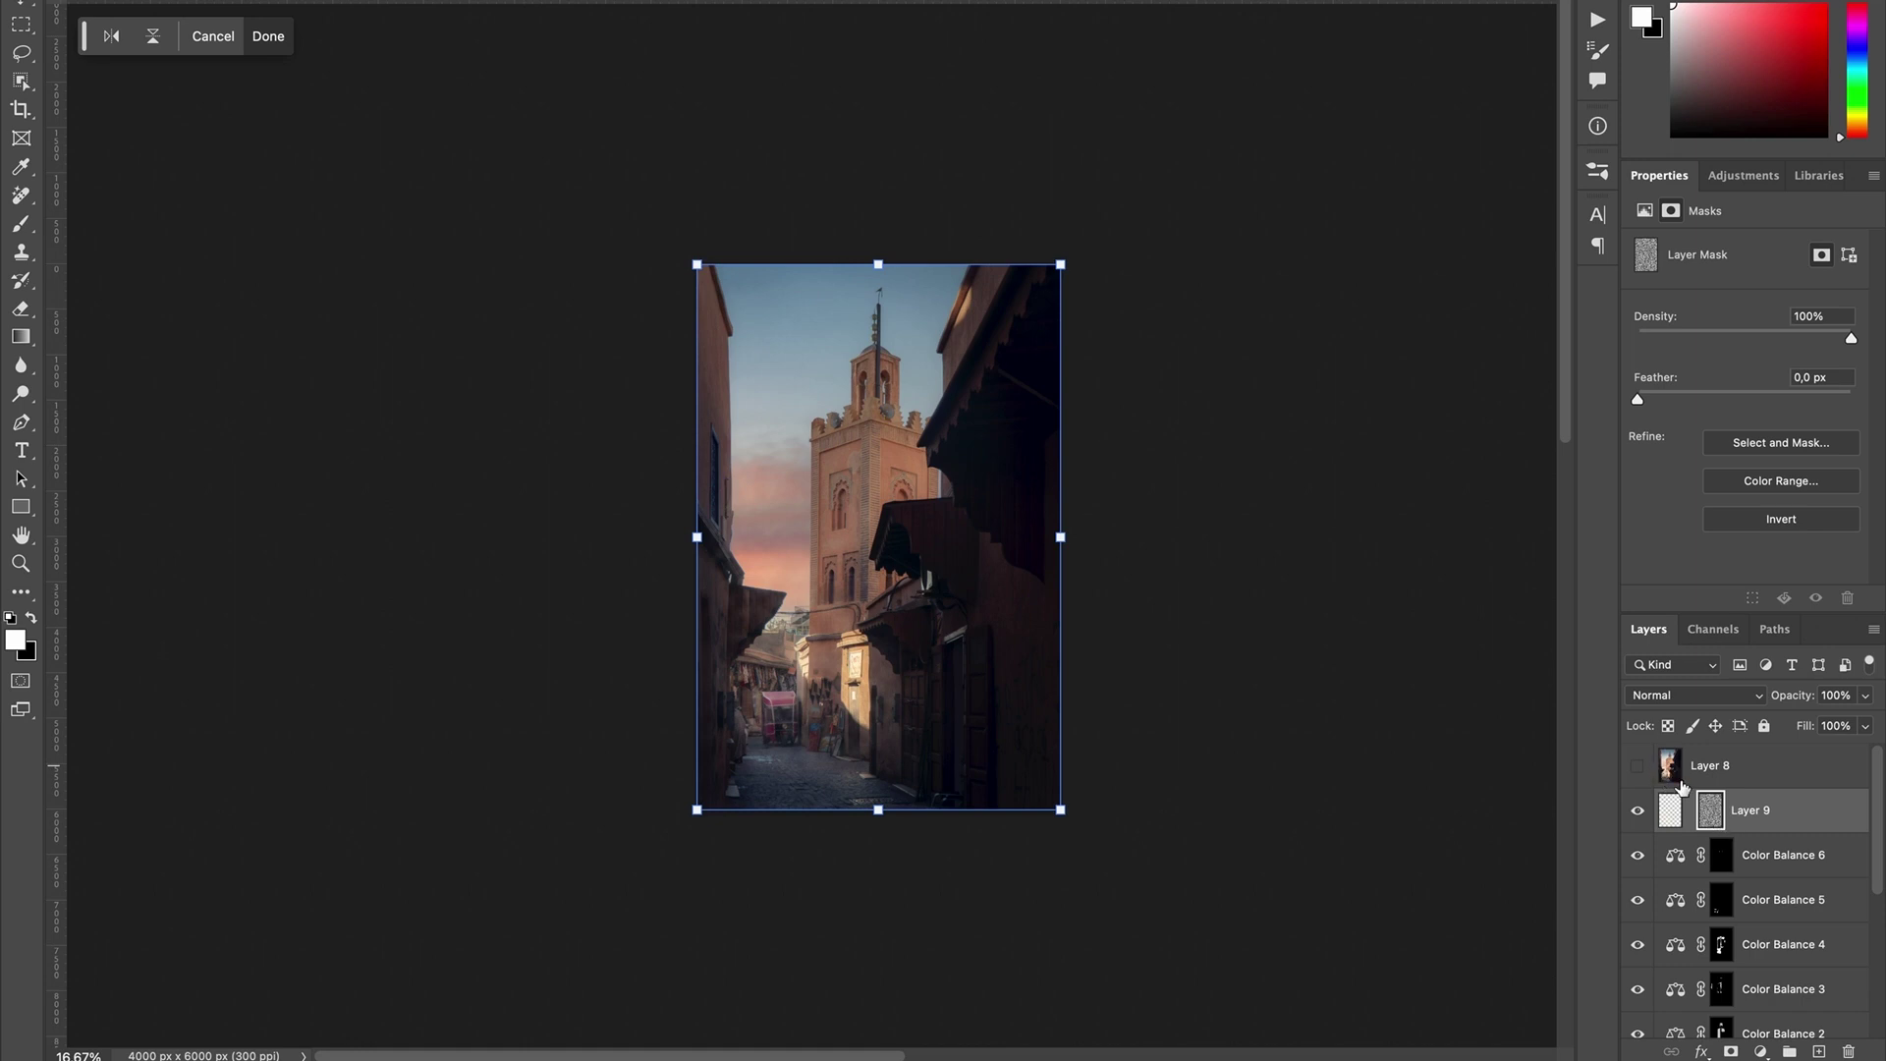
left_click(1714, 815, "alt")
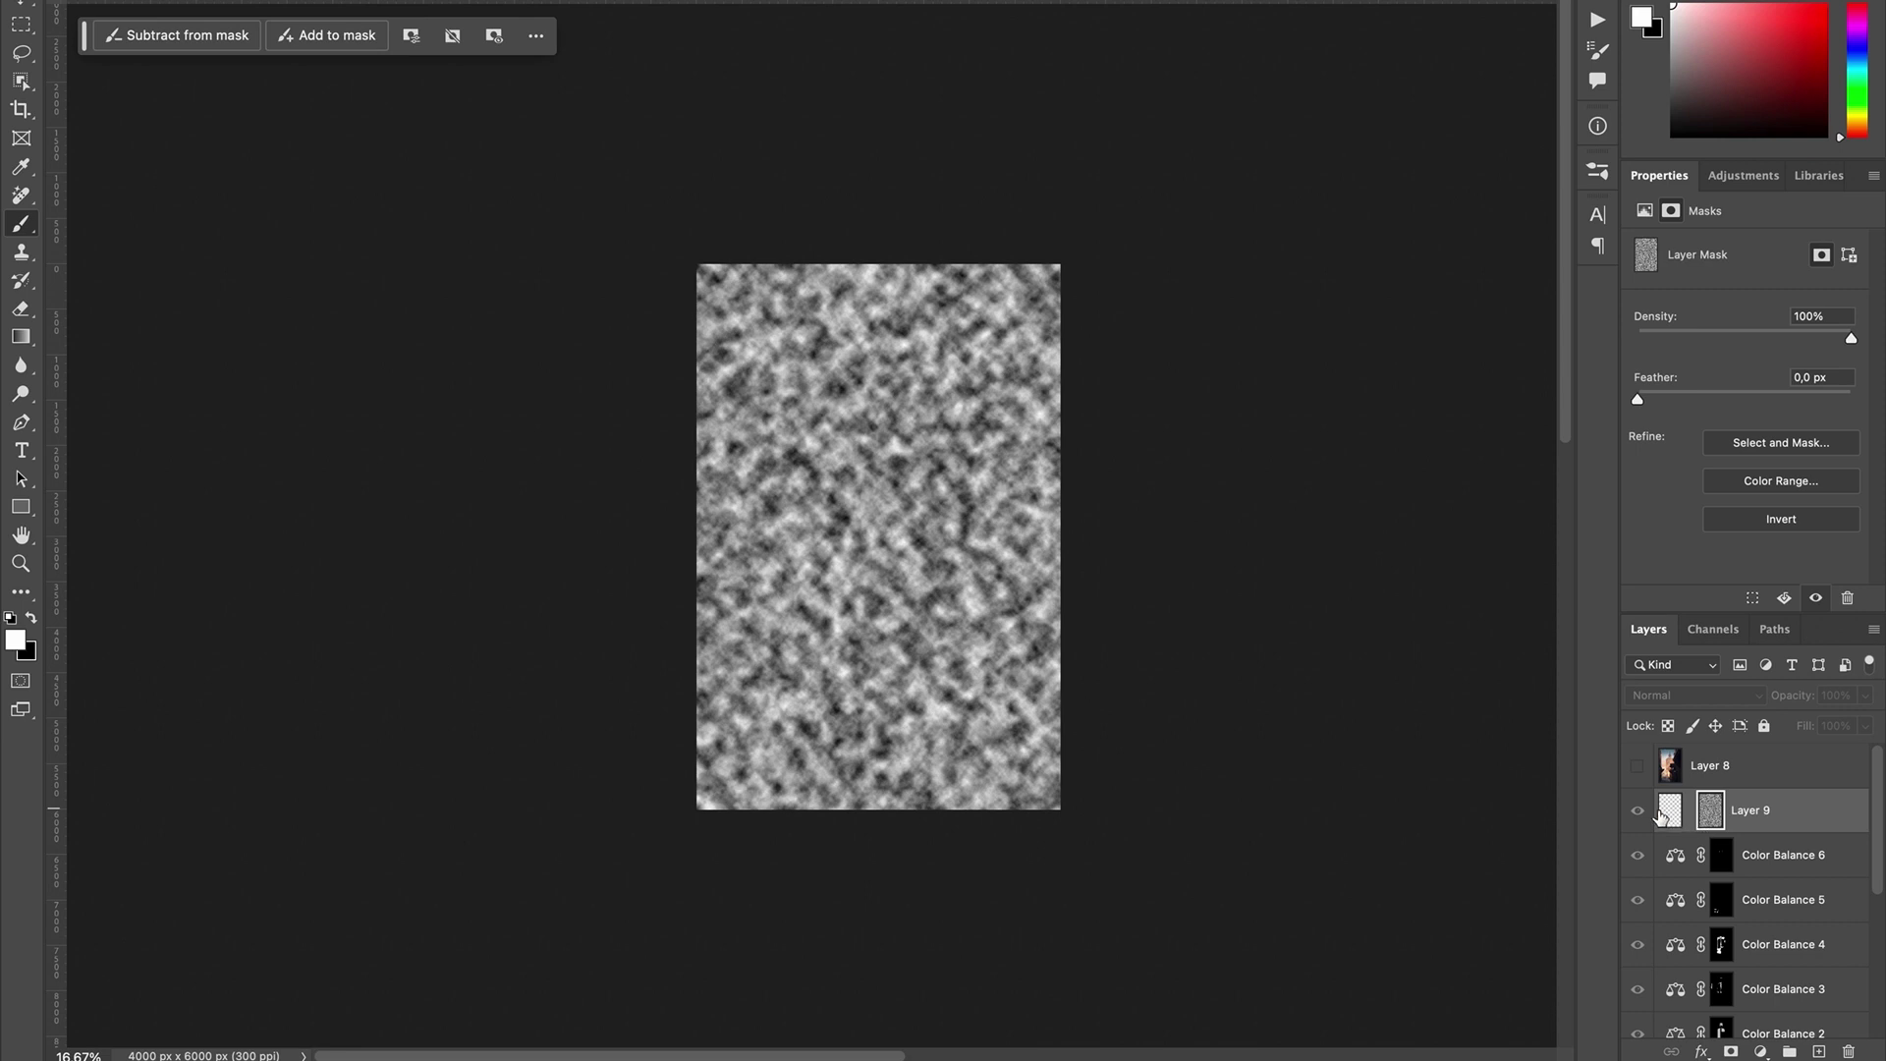
key("ctrl+t")
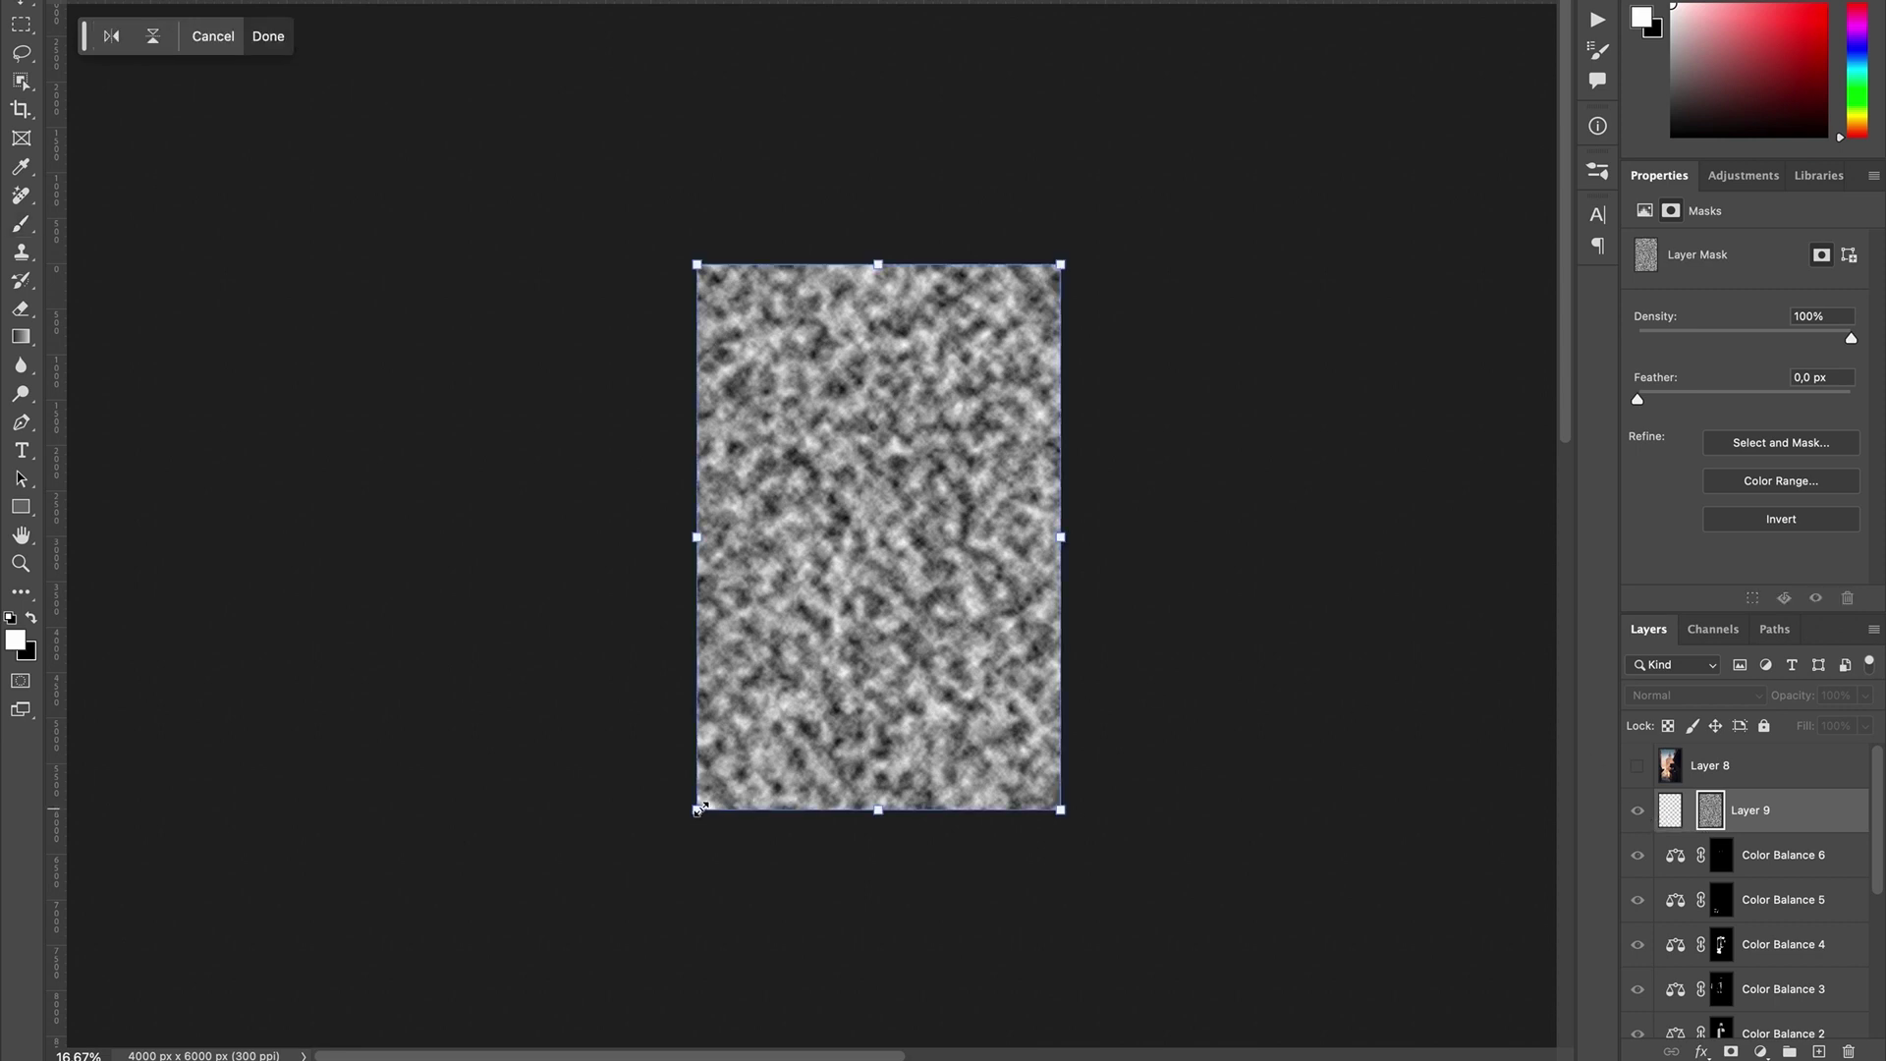
left_click_drag(698, 810, 576, 990)
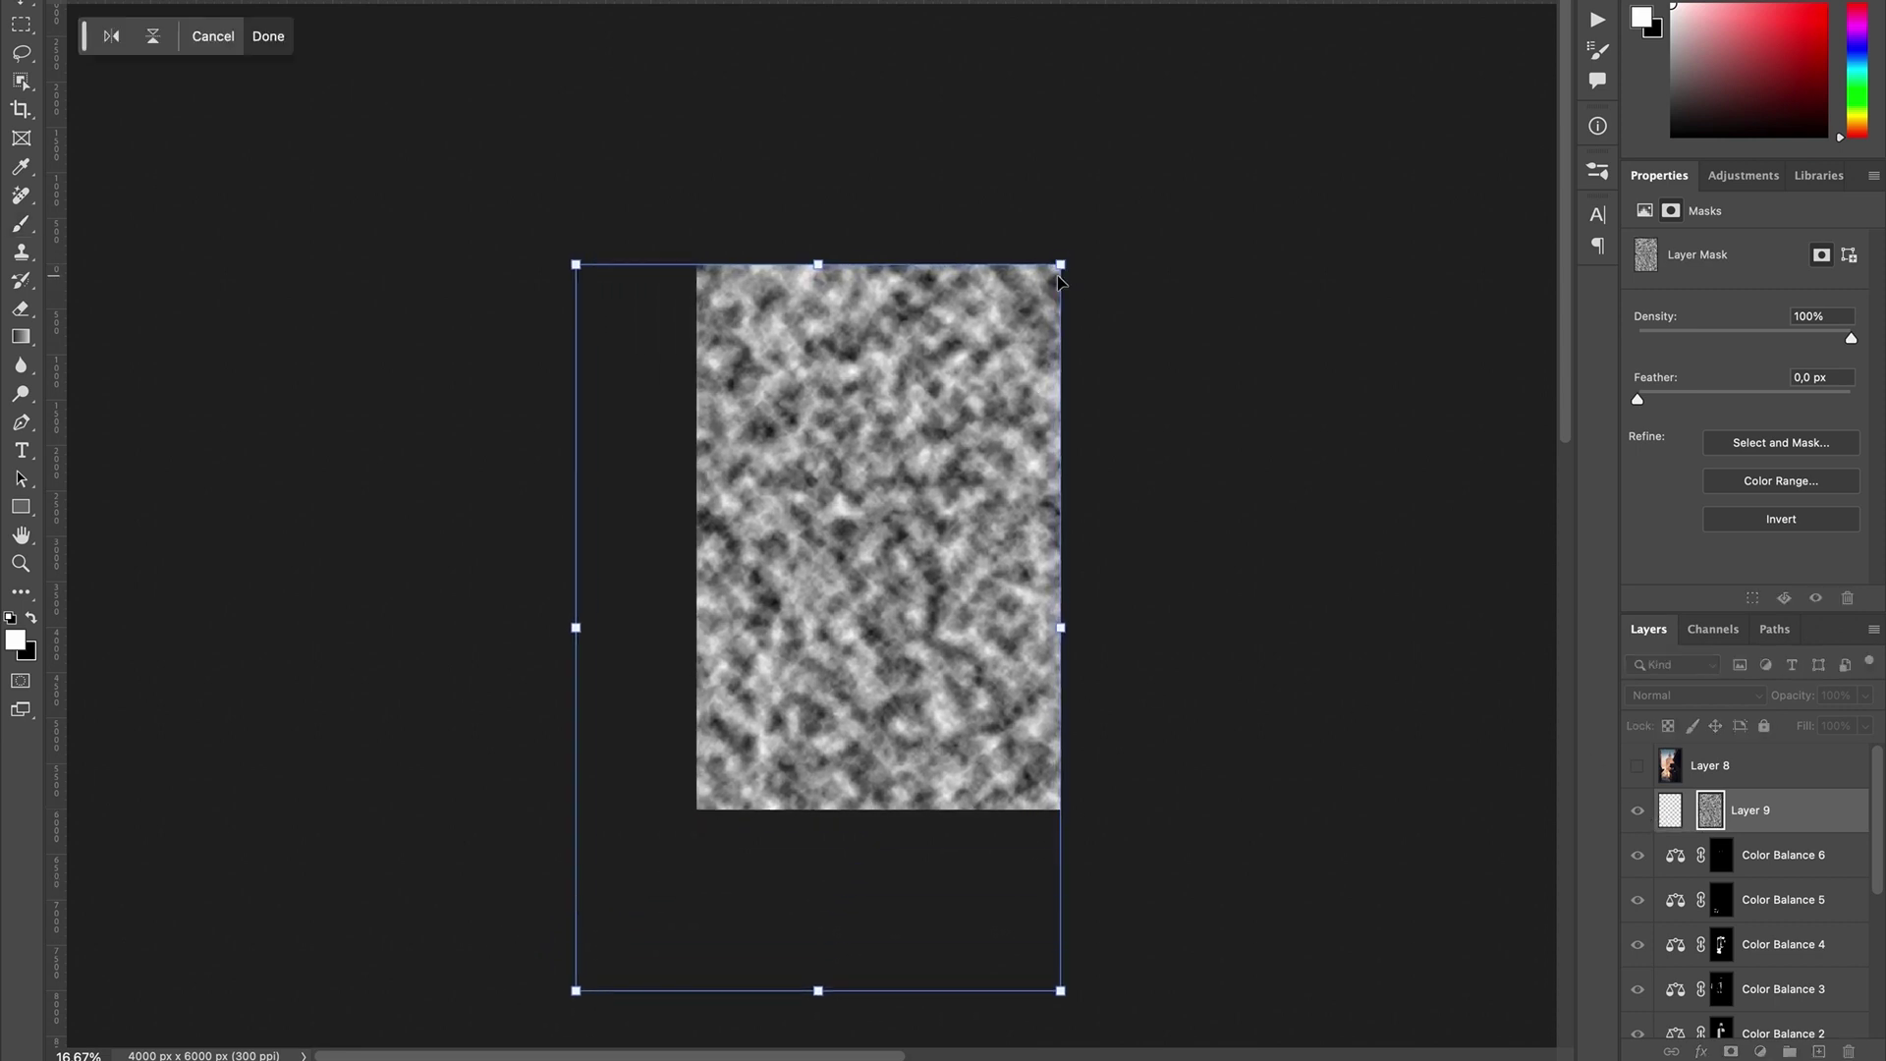
left_click_drag(1058, 282, 1412, 402)
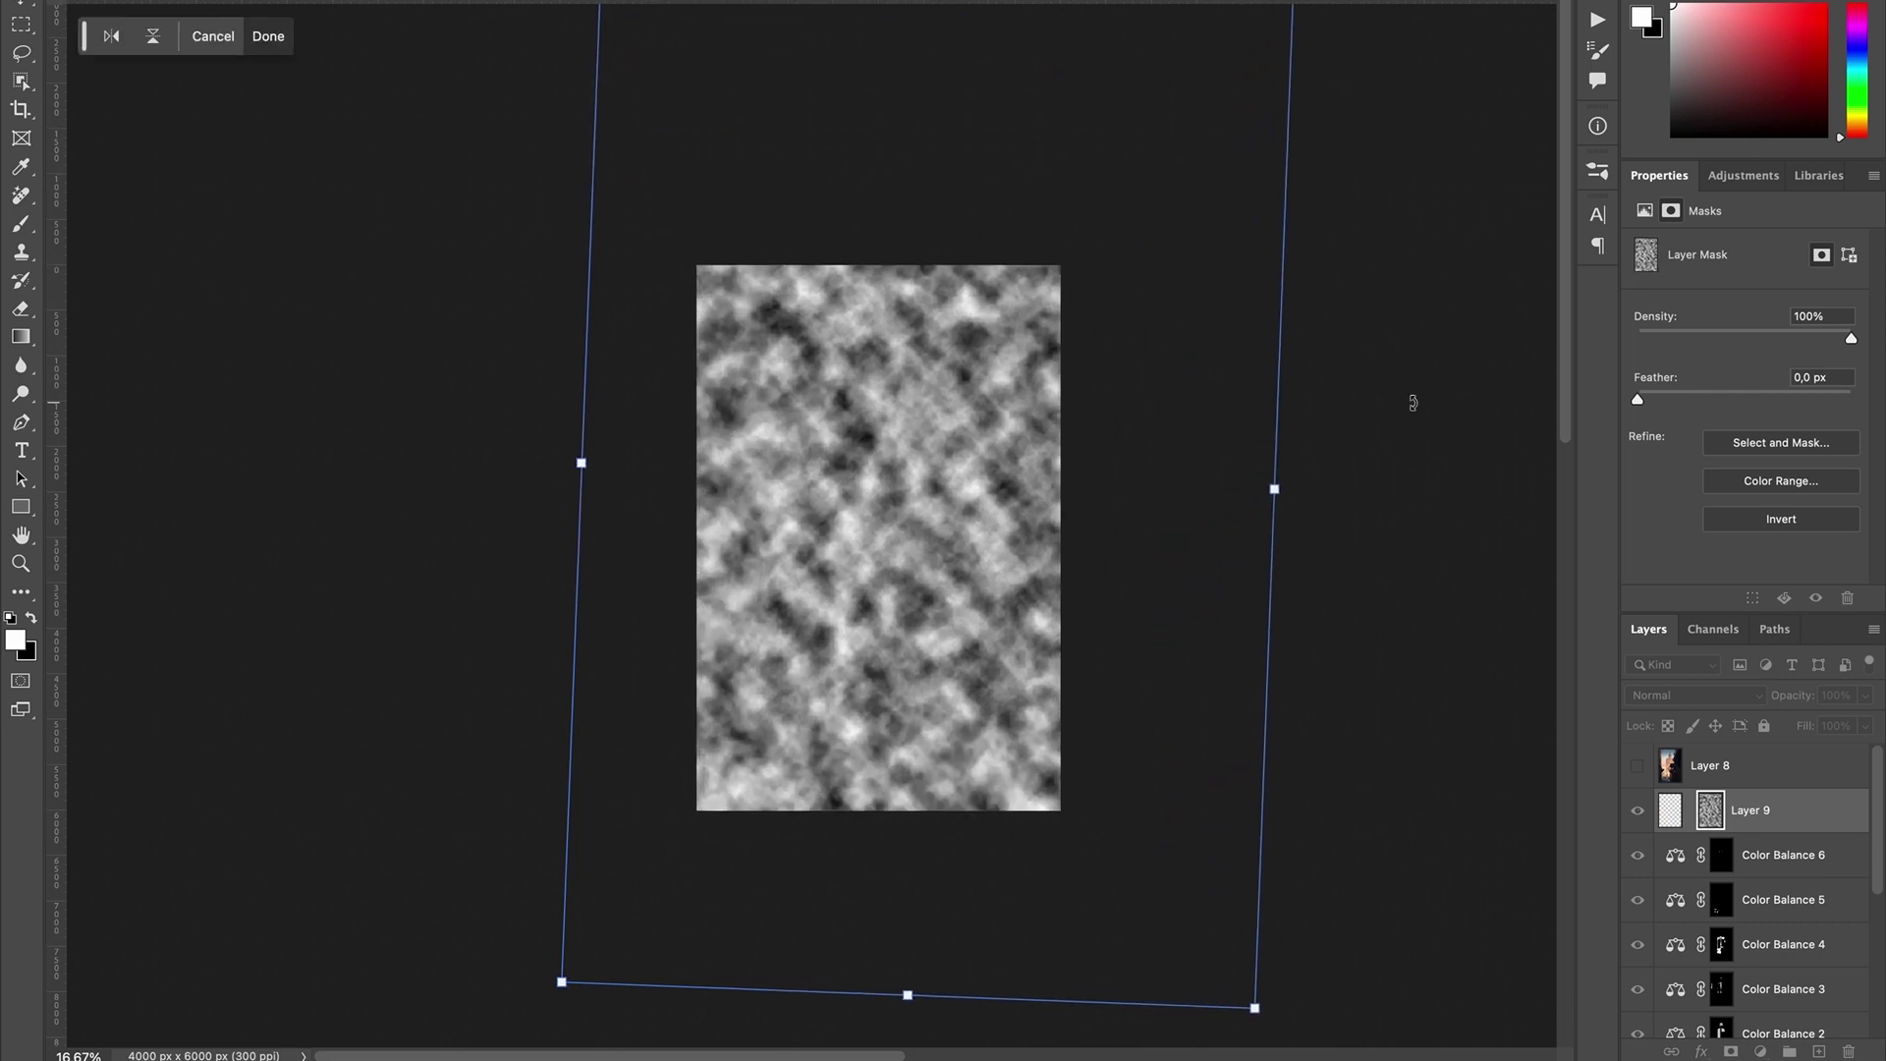
left_click(1713, 820, "alt")
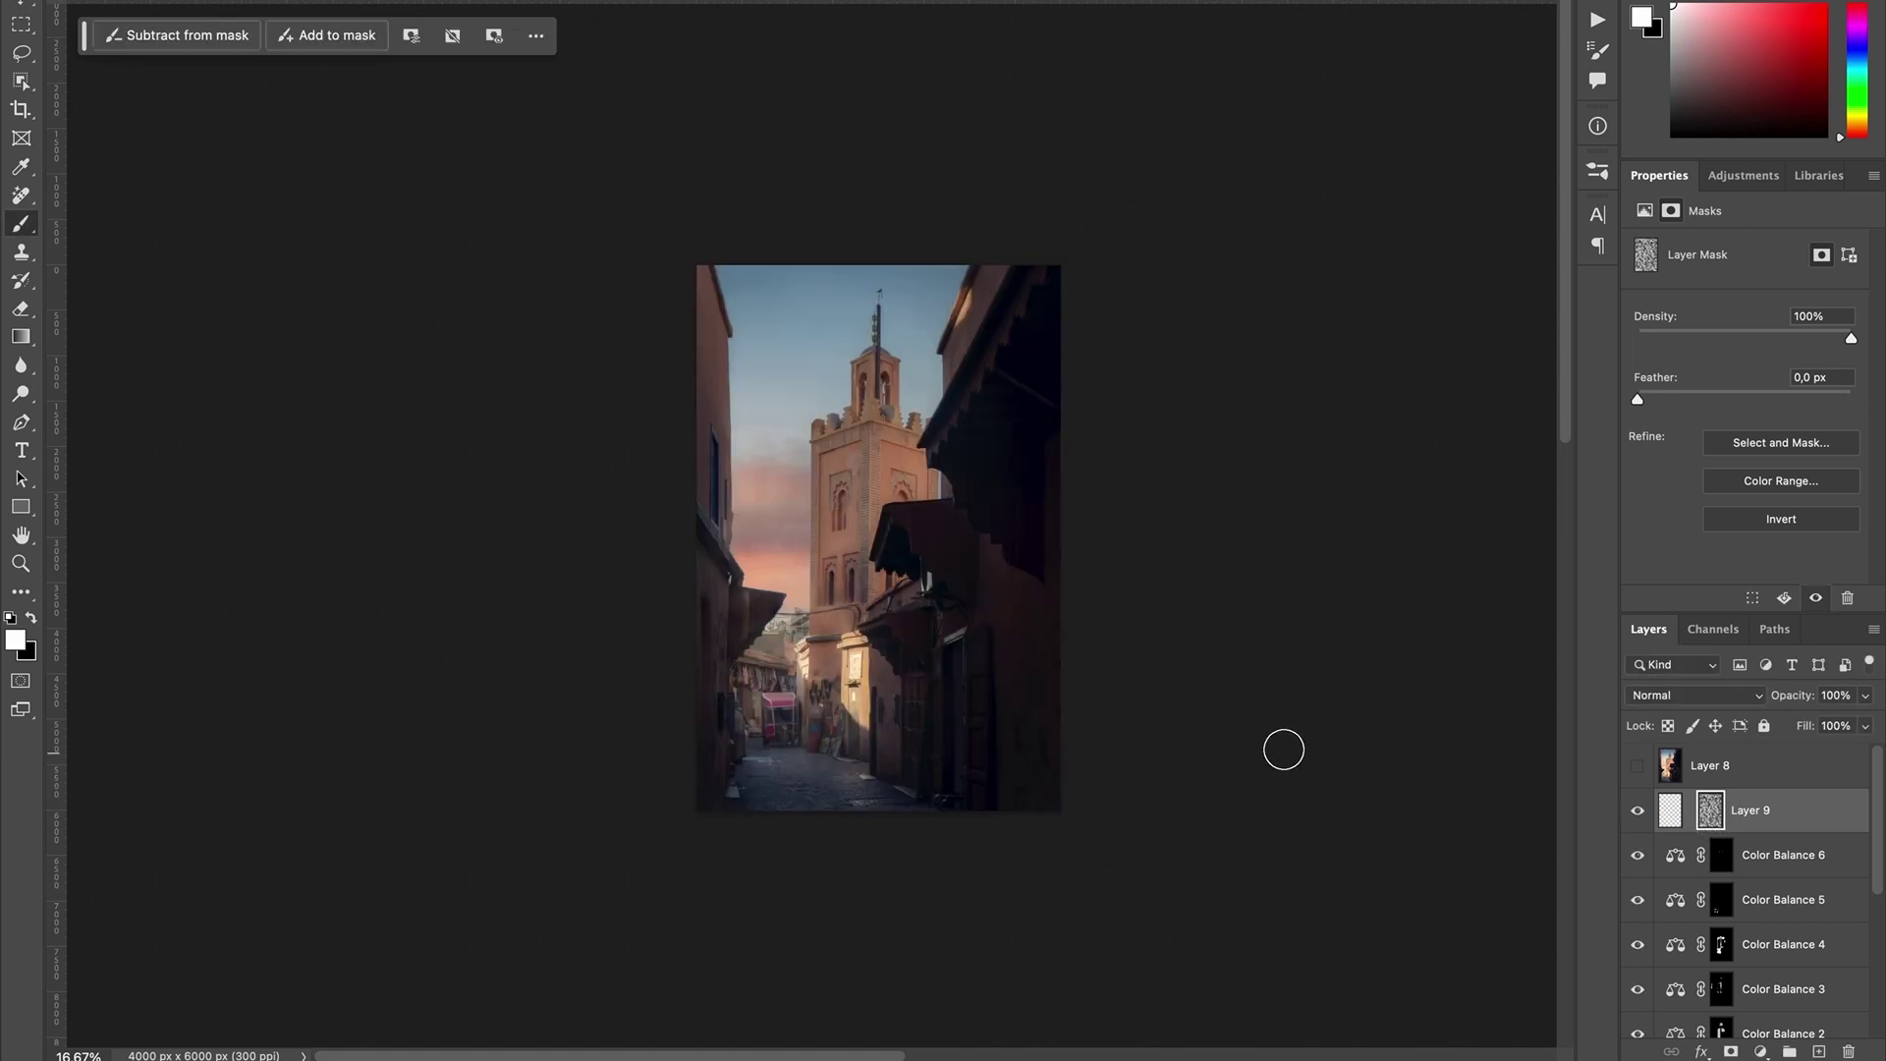
key("ctrl+minus")
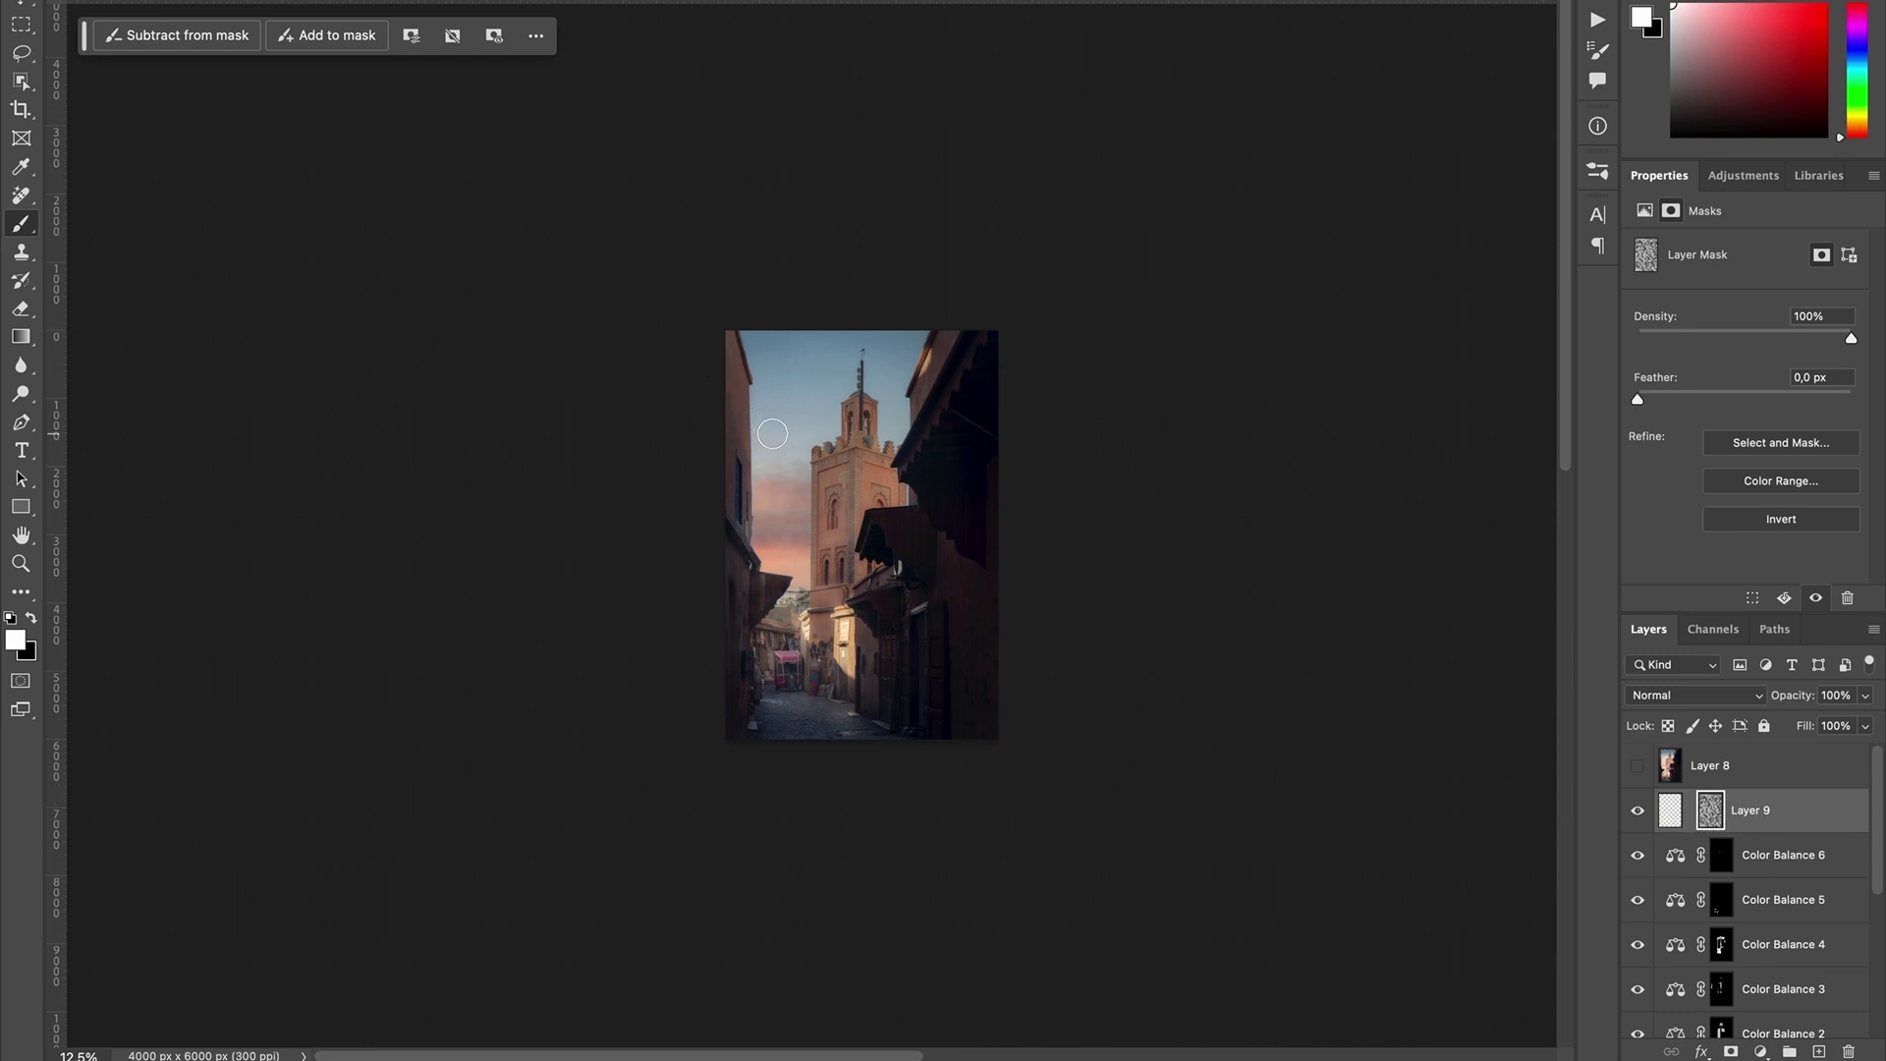
left_click(1673, 818)
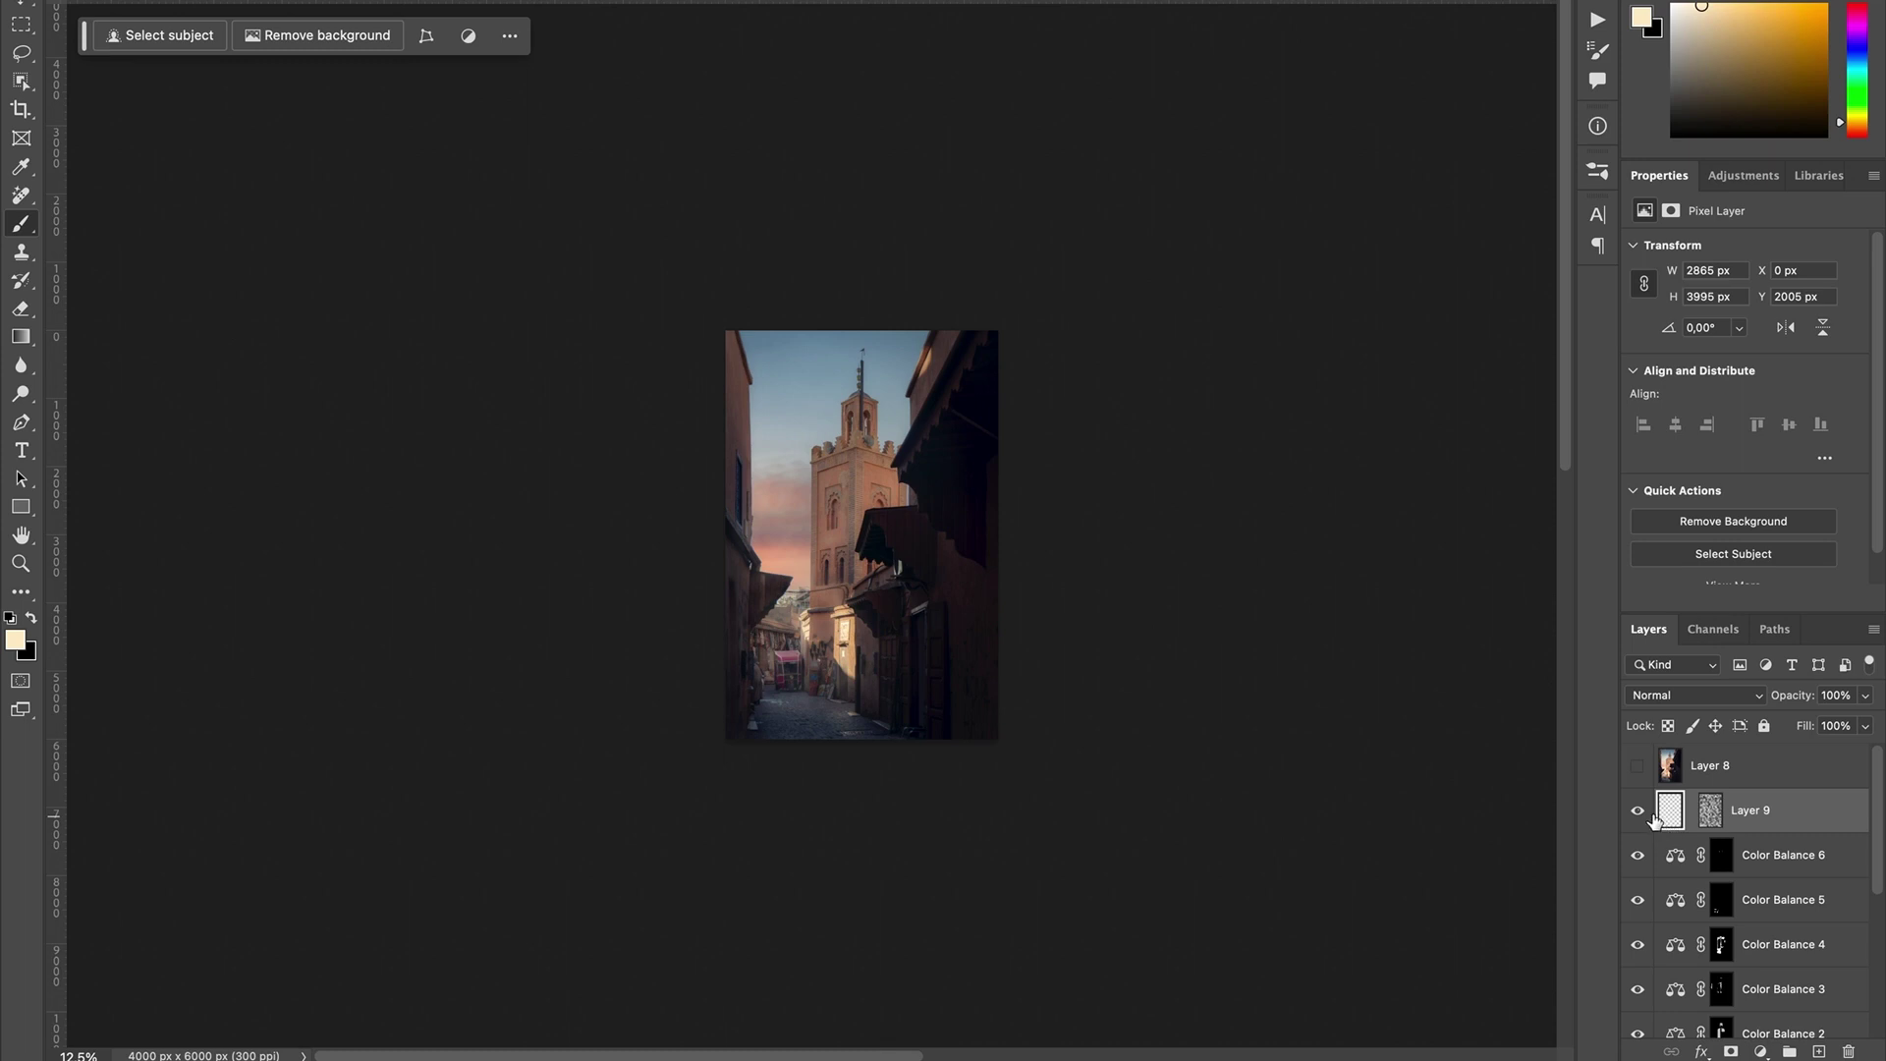
Step: Toggle Layer 9 on and off to compare the alley with and without the fog
left_click(1636, 815)
left_click(1637, 816)
left_click(1638, 817)
left_click(1647, 821)
left_click(1649, 825)
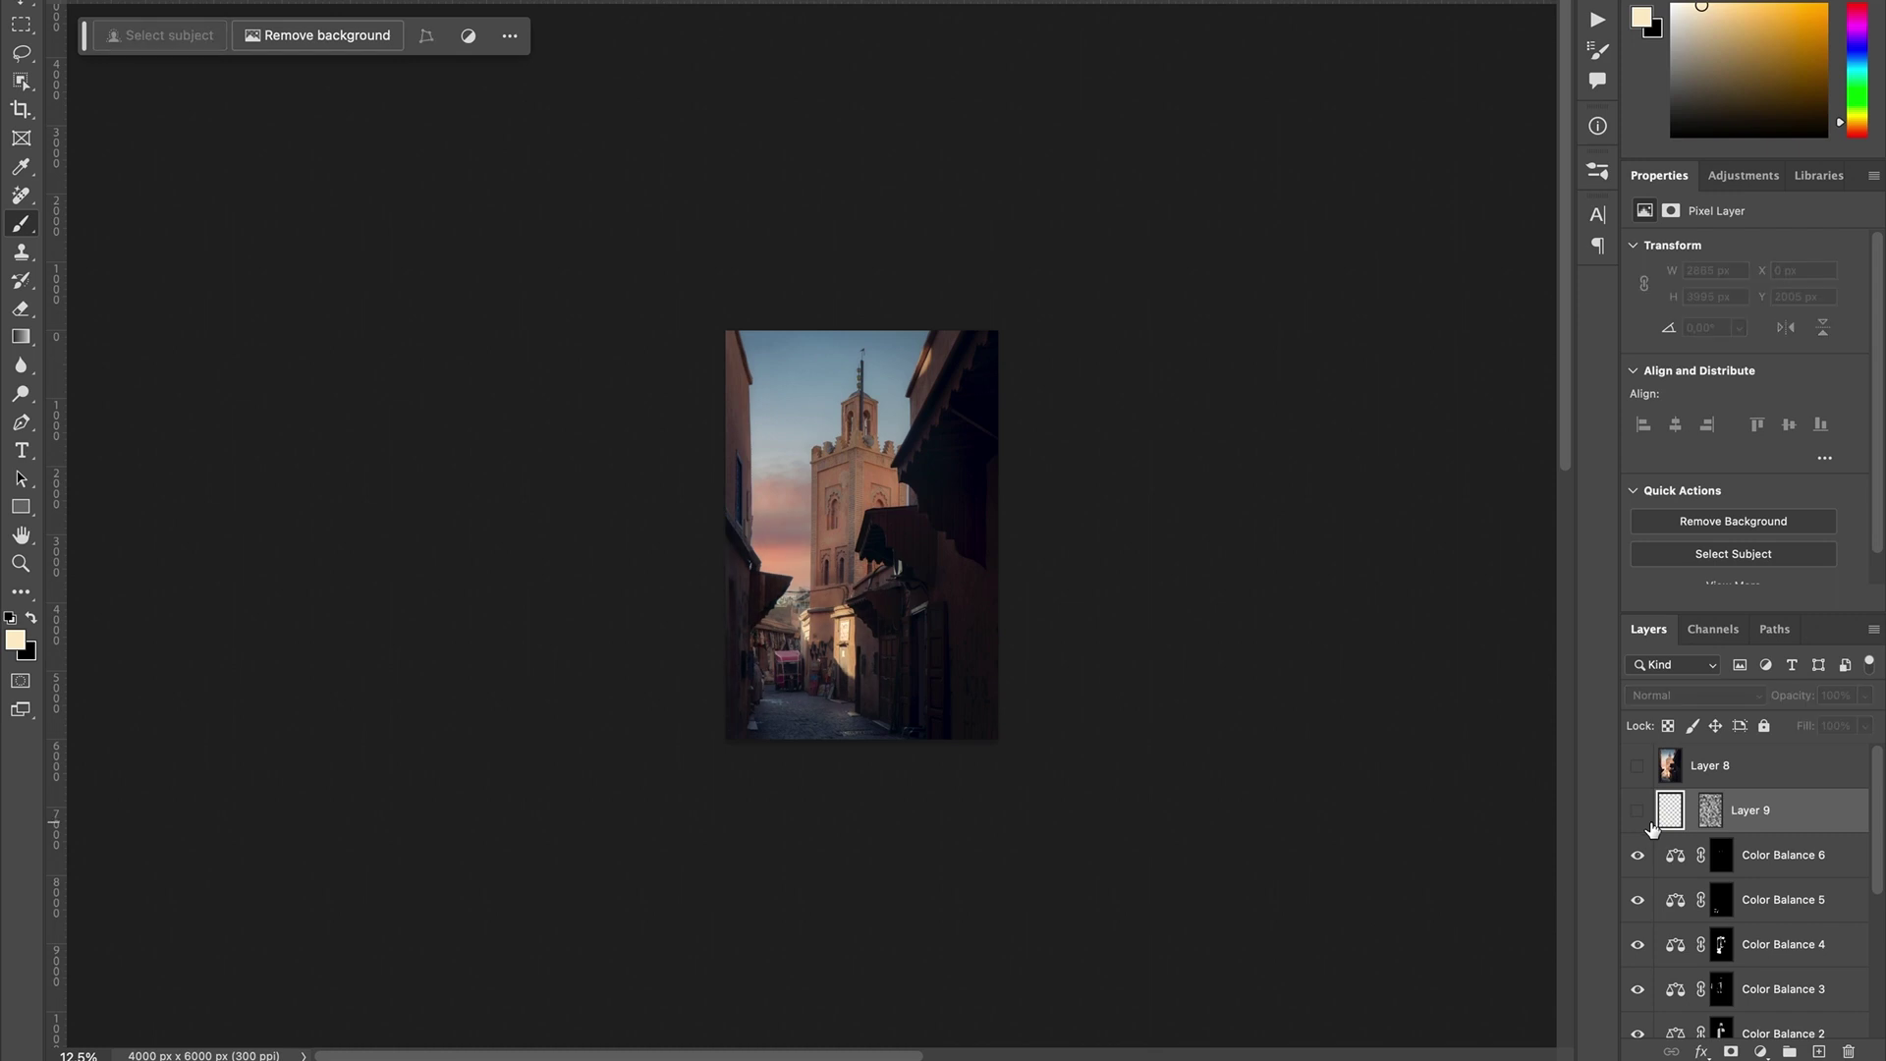
left_click(1644, 819)
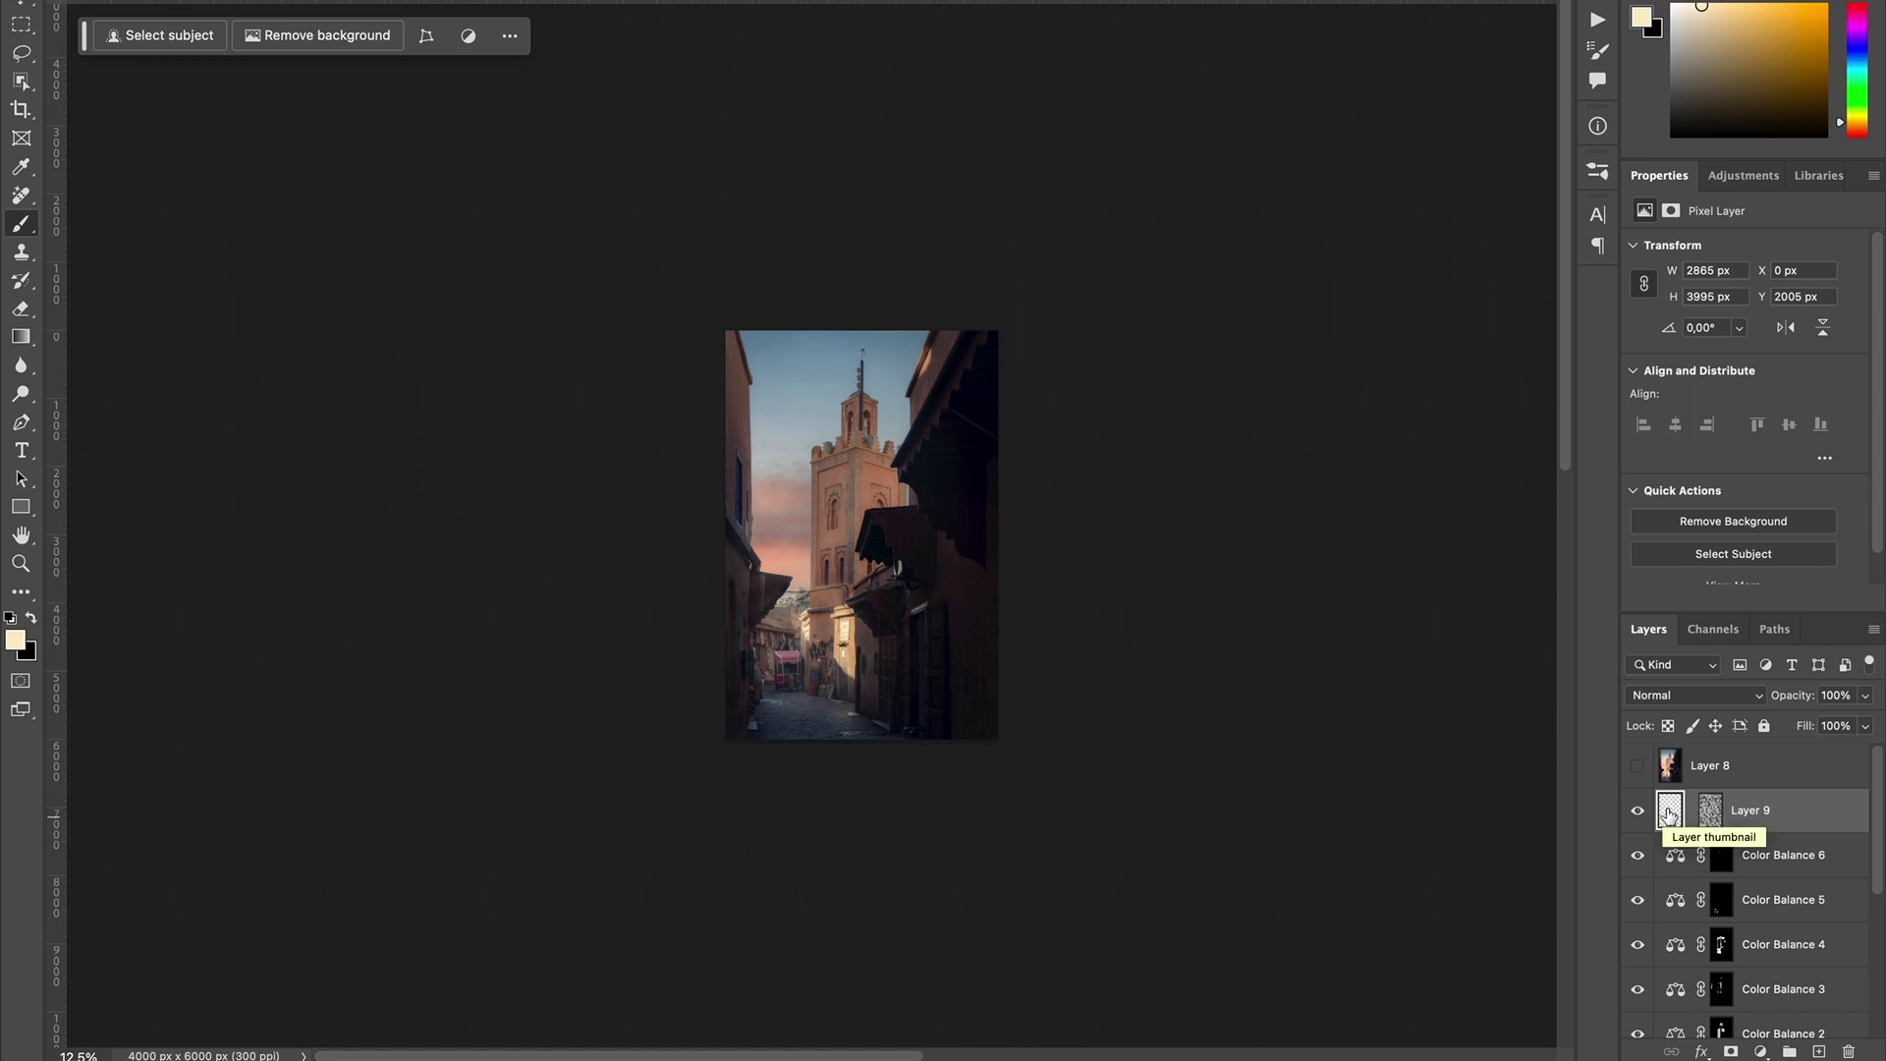
Step: Enlarge Layer 9's cloud mask far past the photo edges, then duplicate it as Layer 9 copy
left_click(1704, 815)
key("ctrl+t")
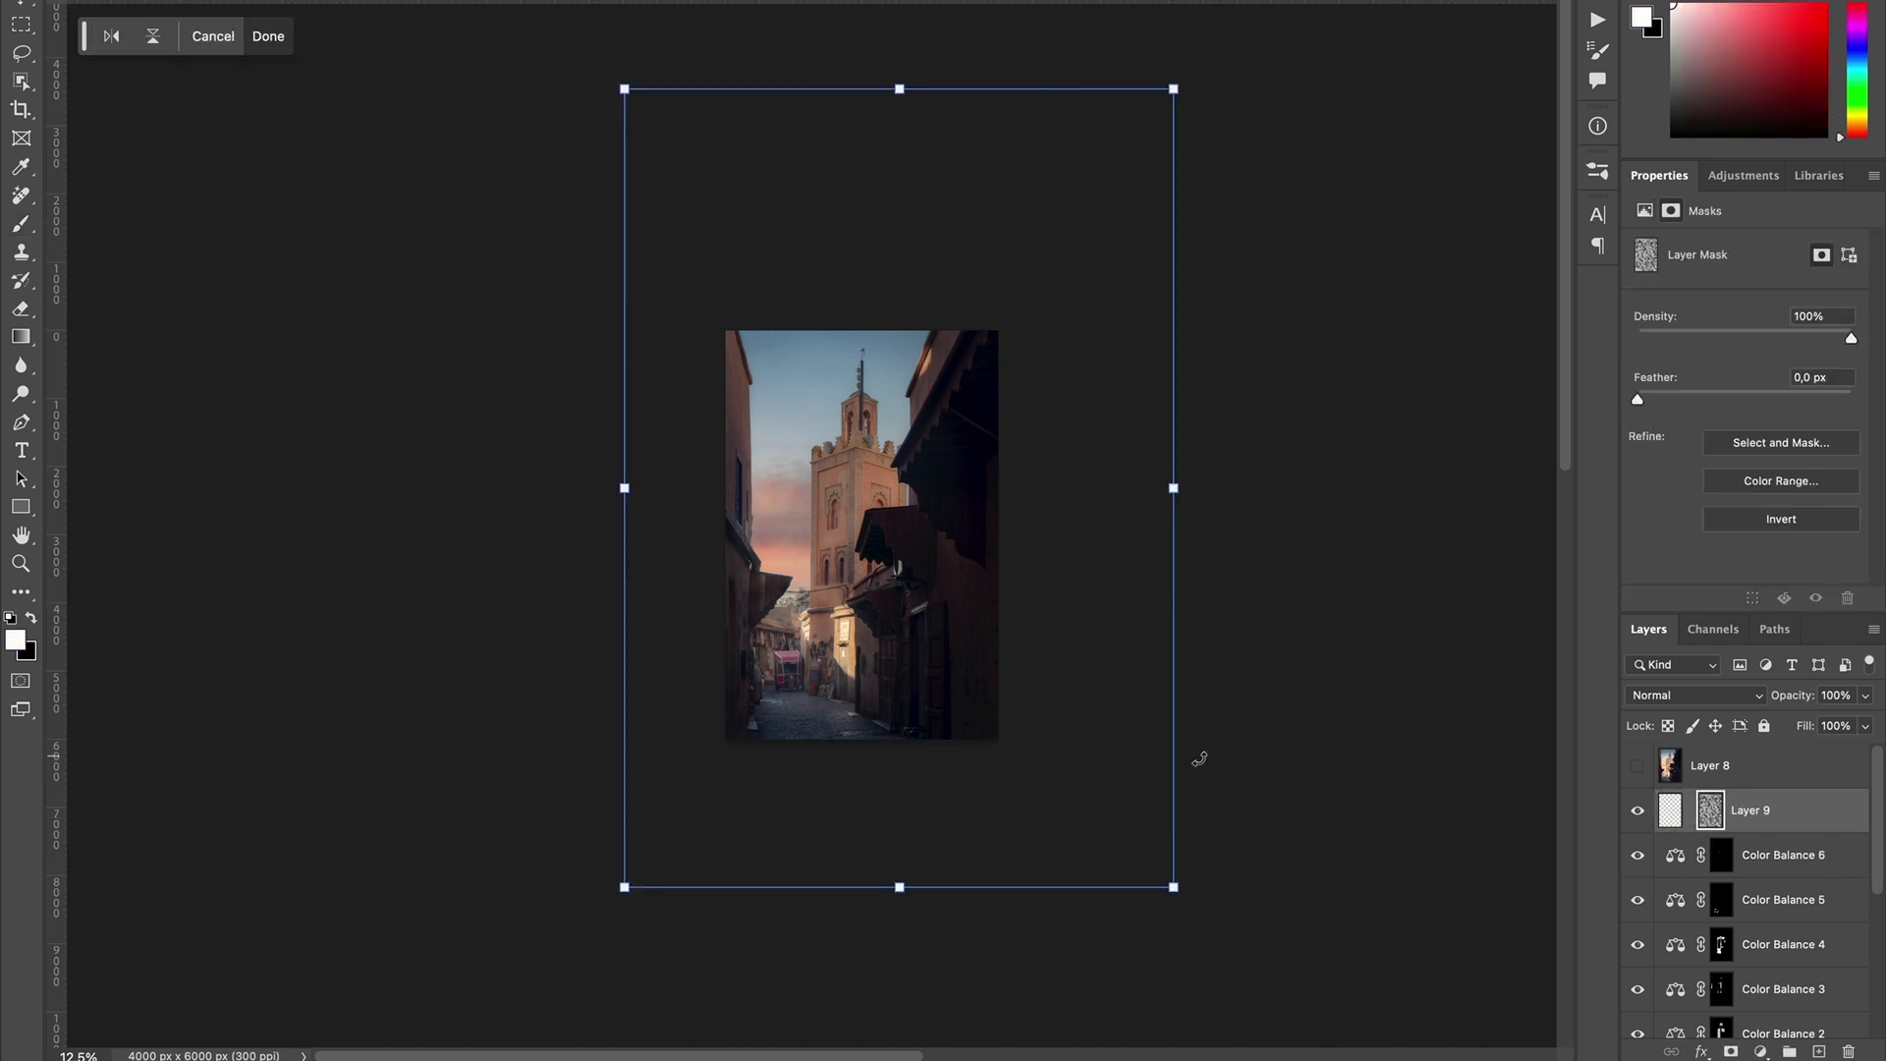
left_click_drag(1174, 890, 1228, 968)
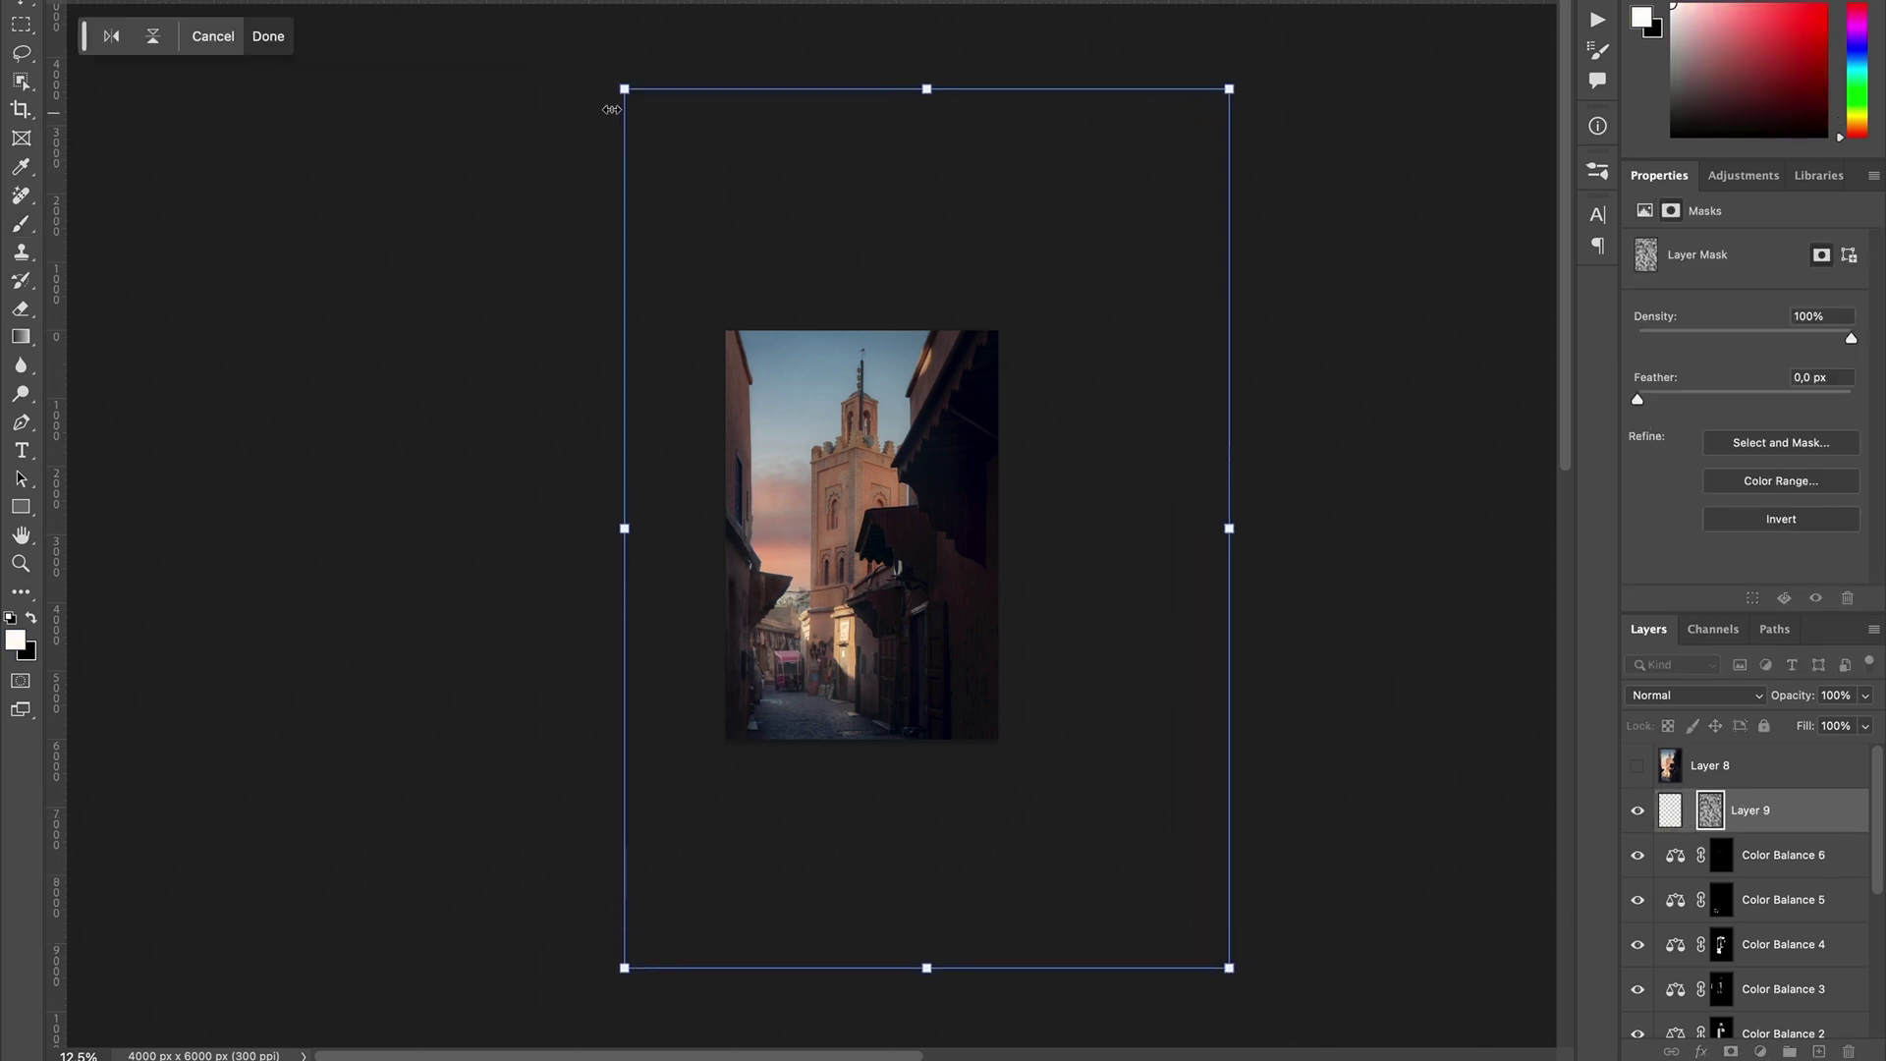
left_click_drag(629, 92, 527, 75)
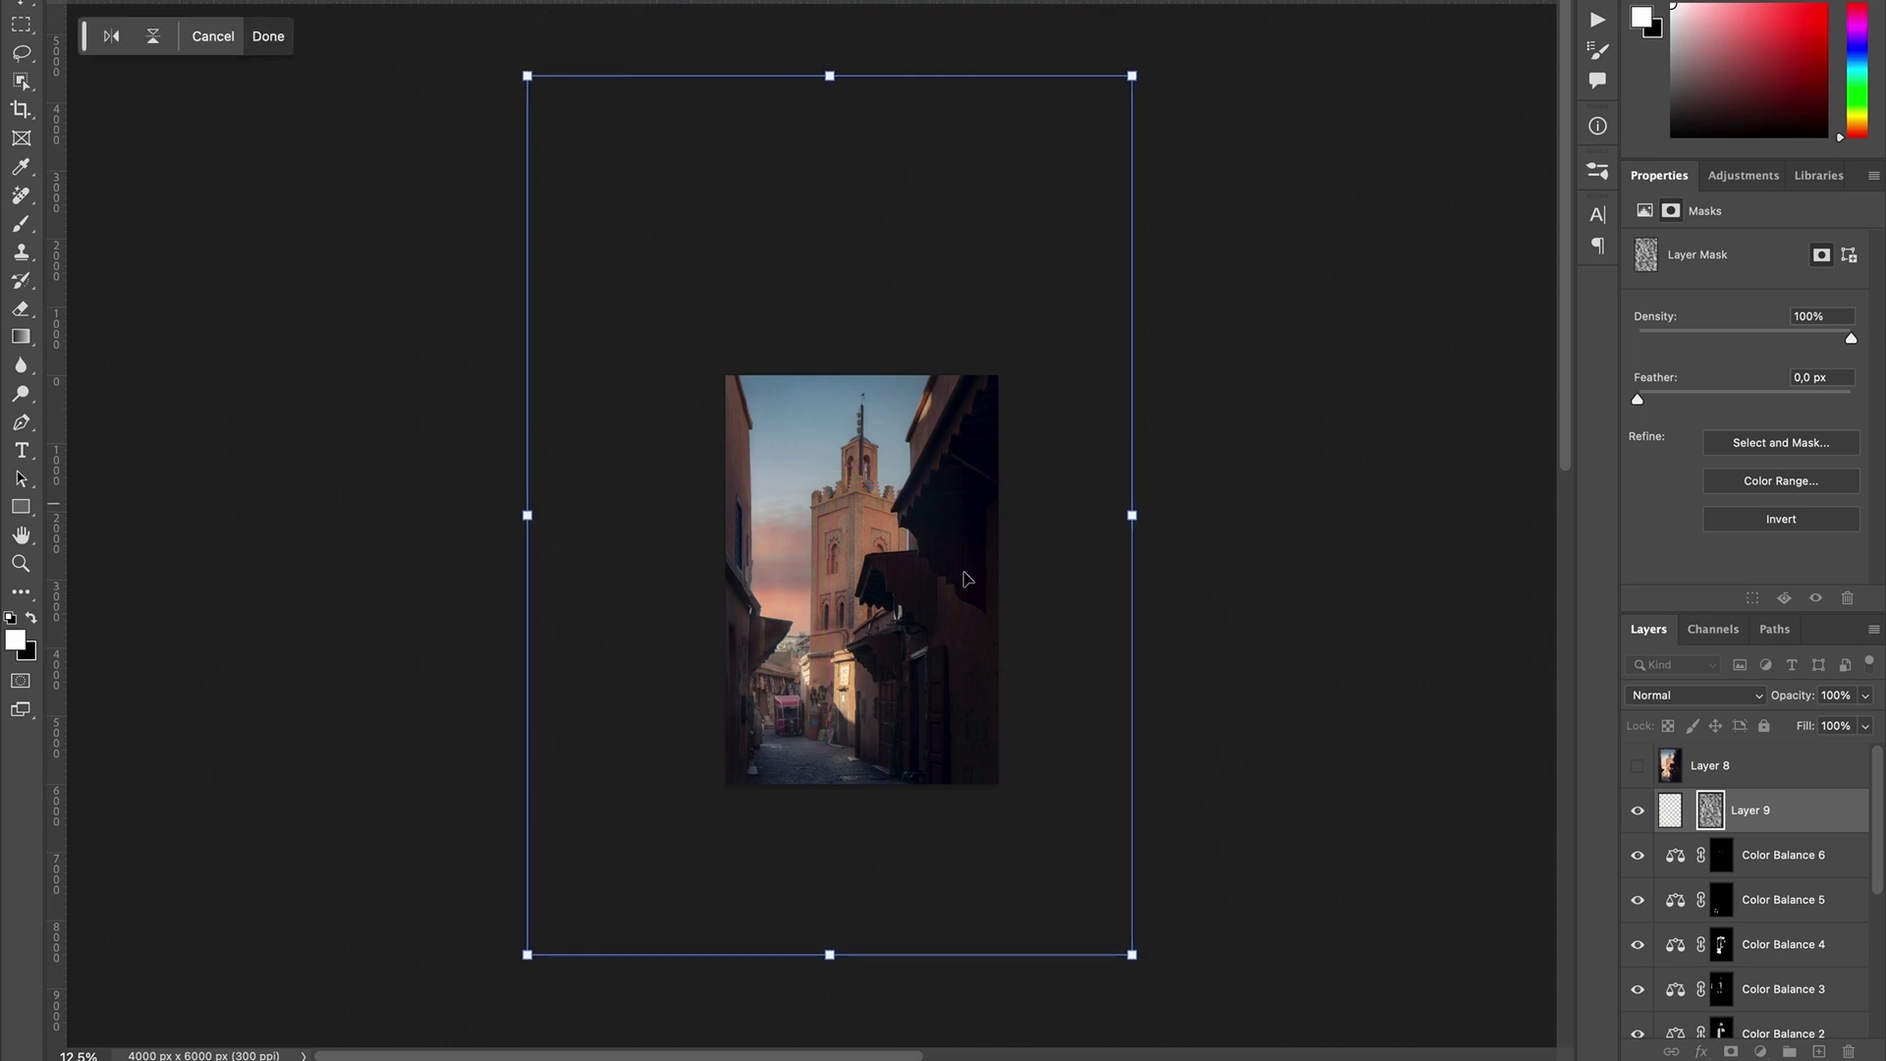
left_click_drag(1132, 950, 1264, 1053)
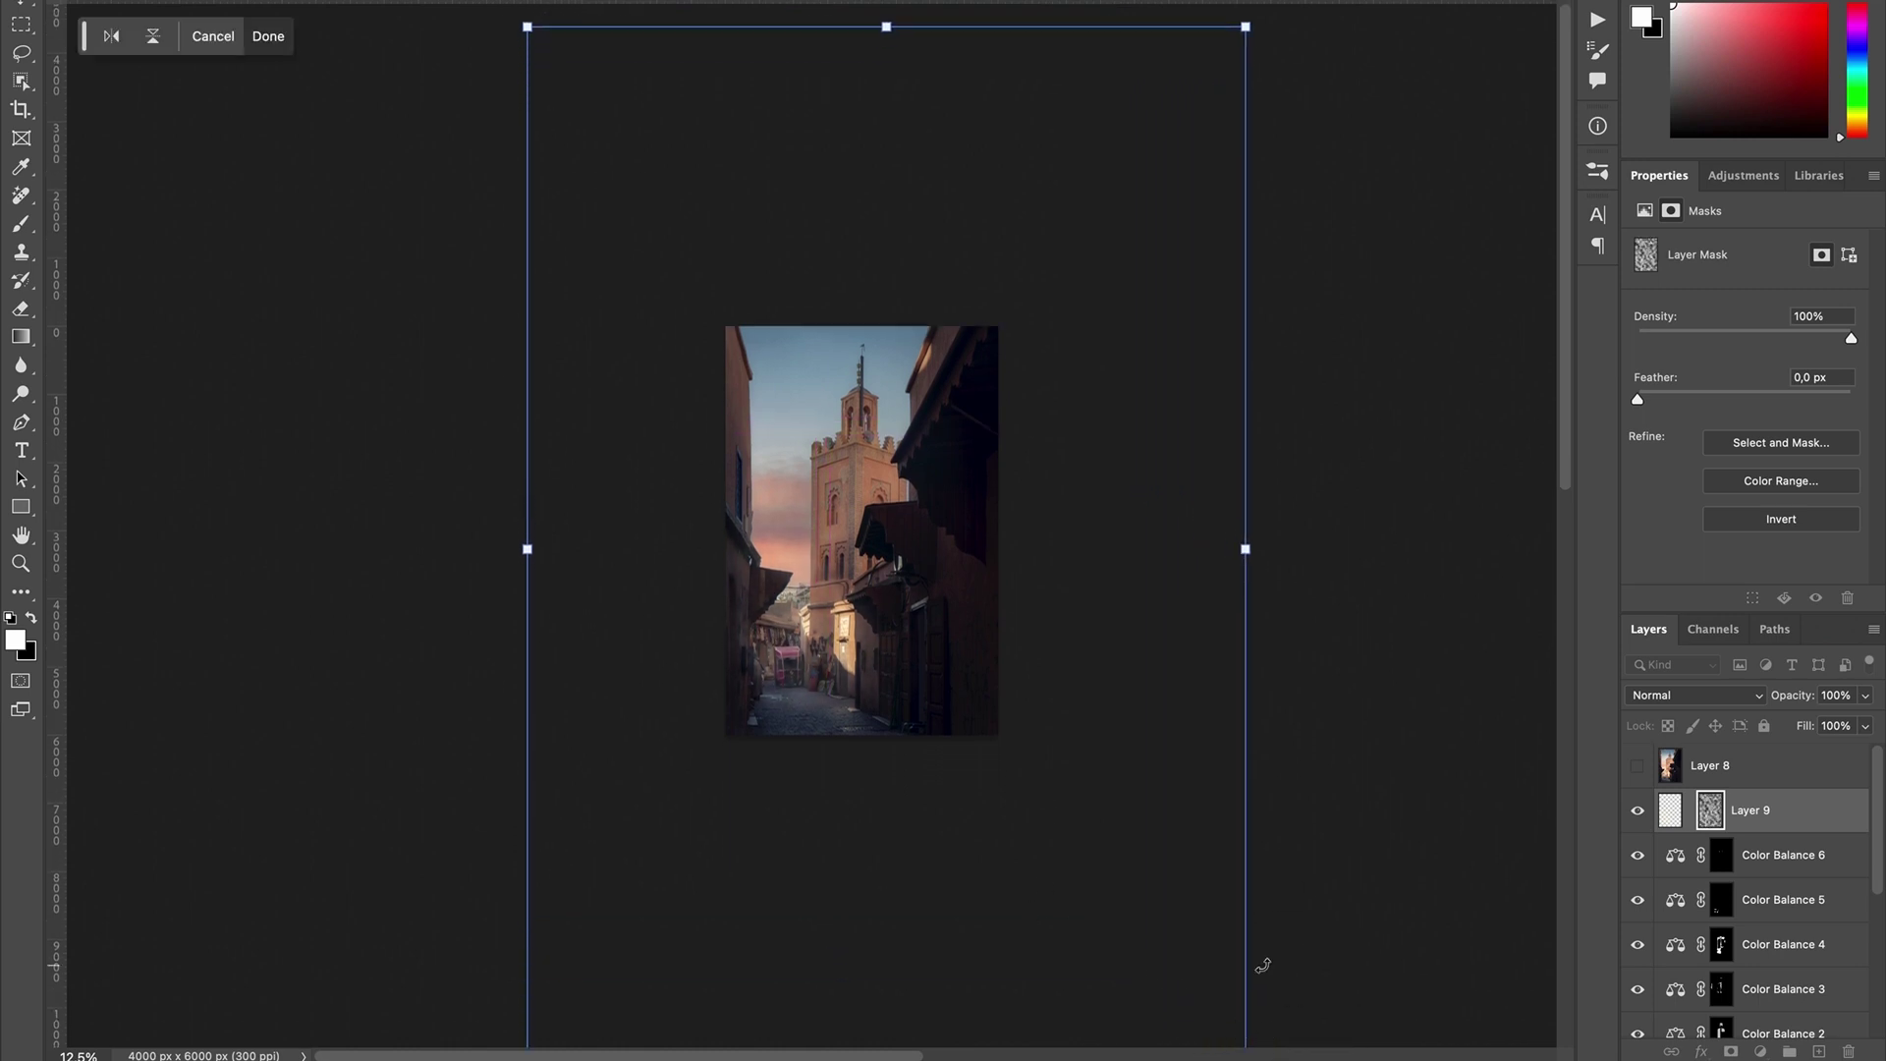
key("b")
left_click(1670, 809)
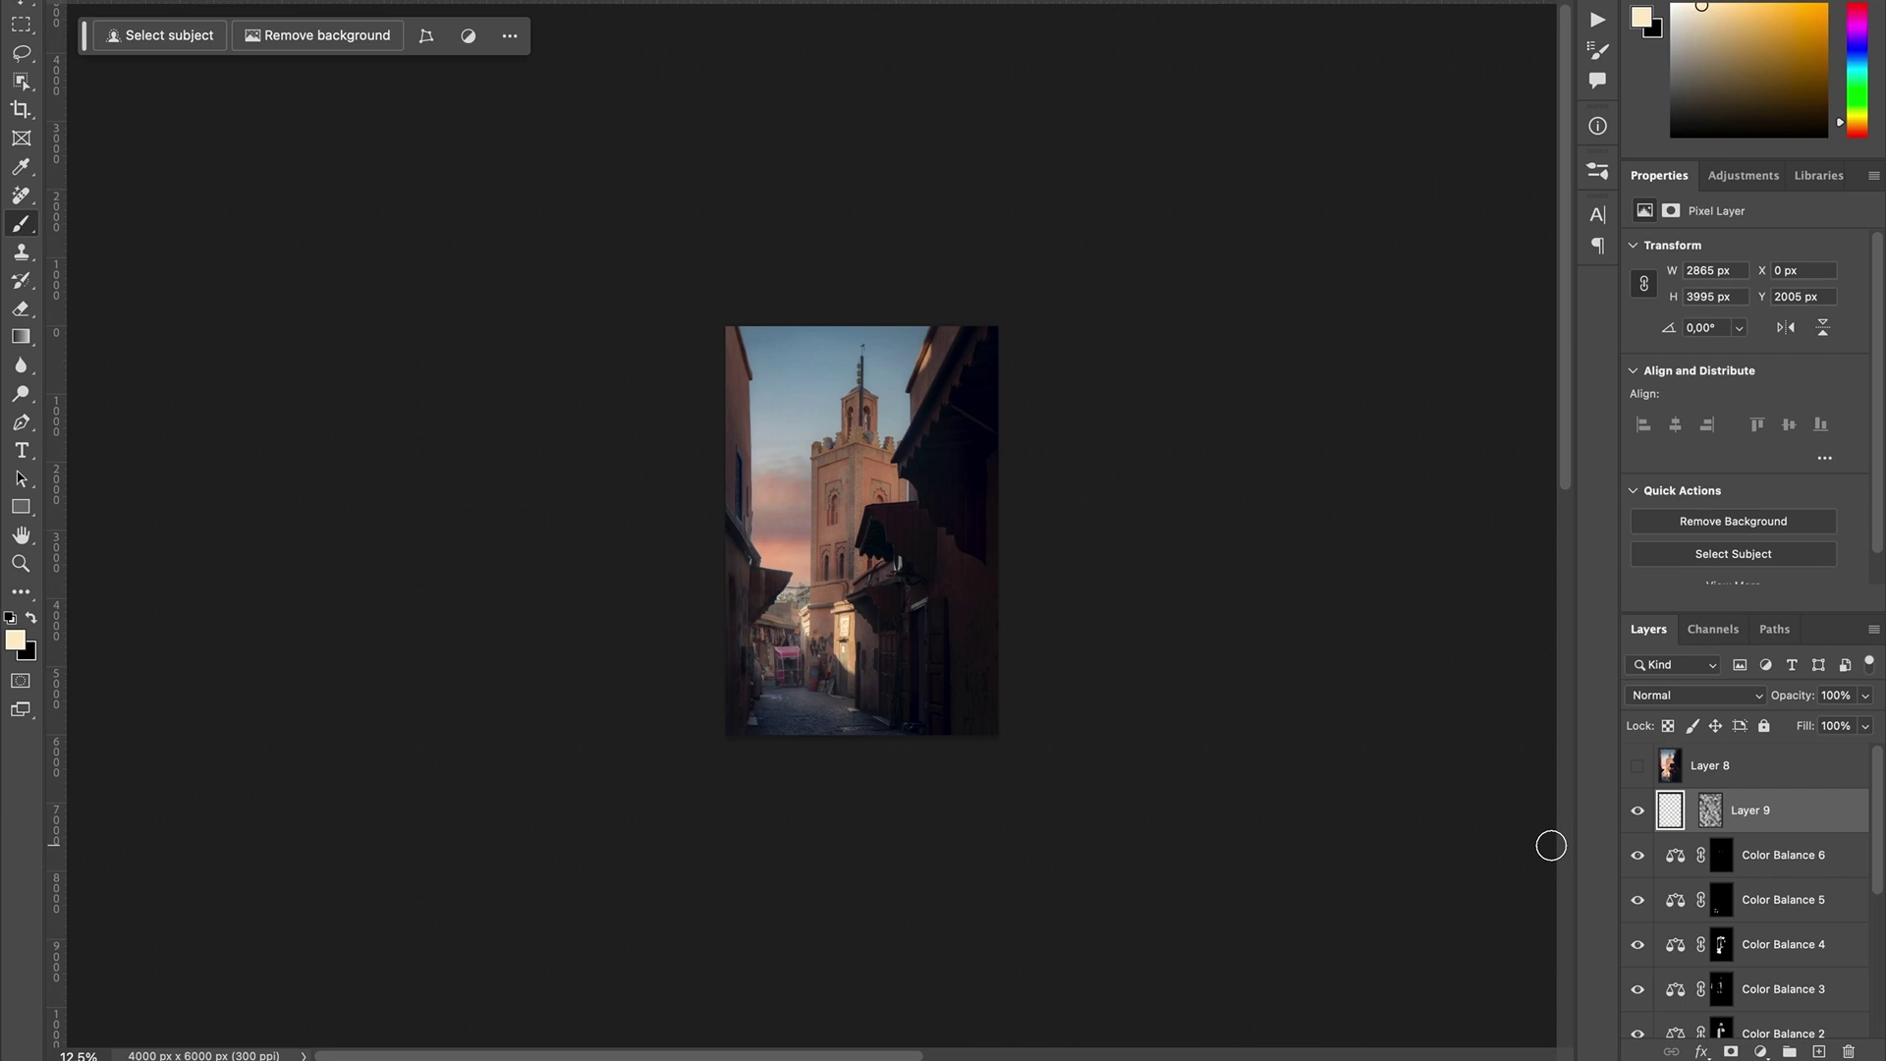
key("ctrl+j")
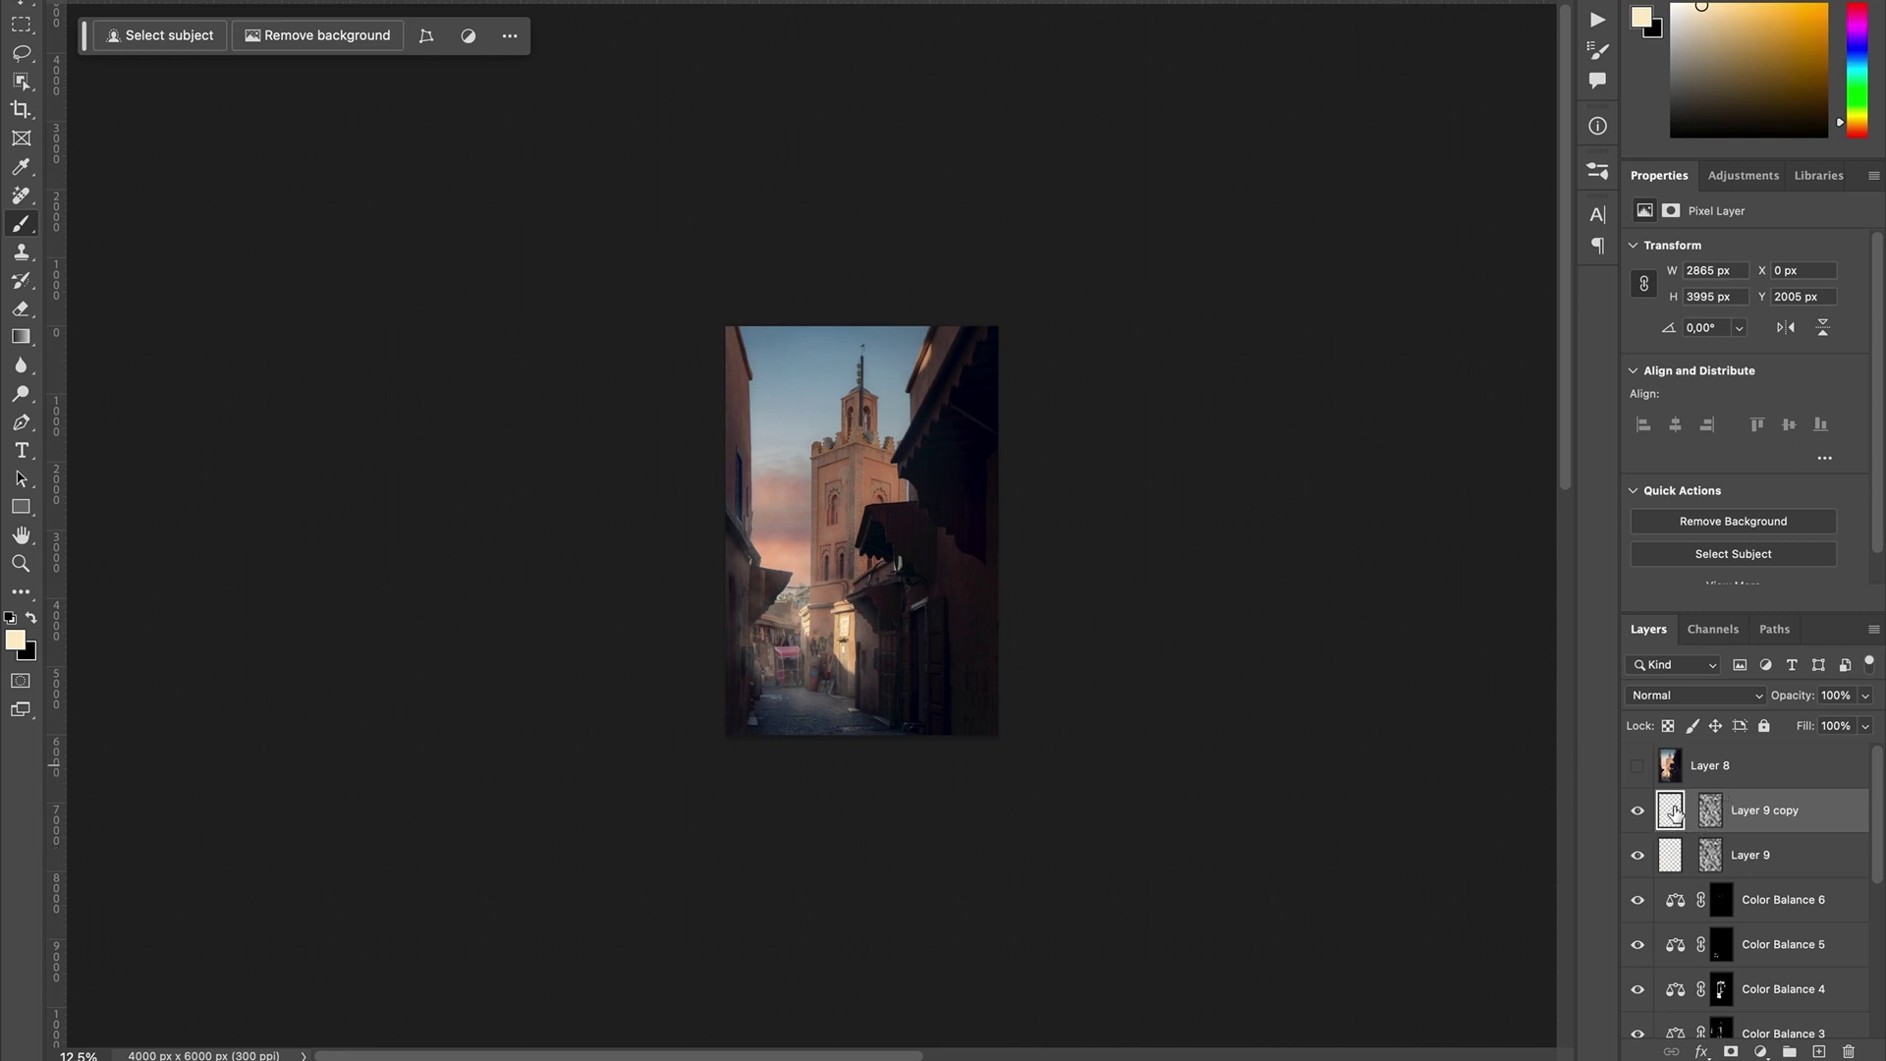
Step: Open and dismiss the layer options menu for Layer 9 copy without choosing anything
right_click(1674, 811)
right_click(1778, 813)
left_click(1779, 816)
right_click(1777, 813)
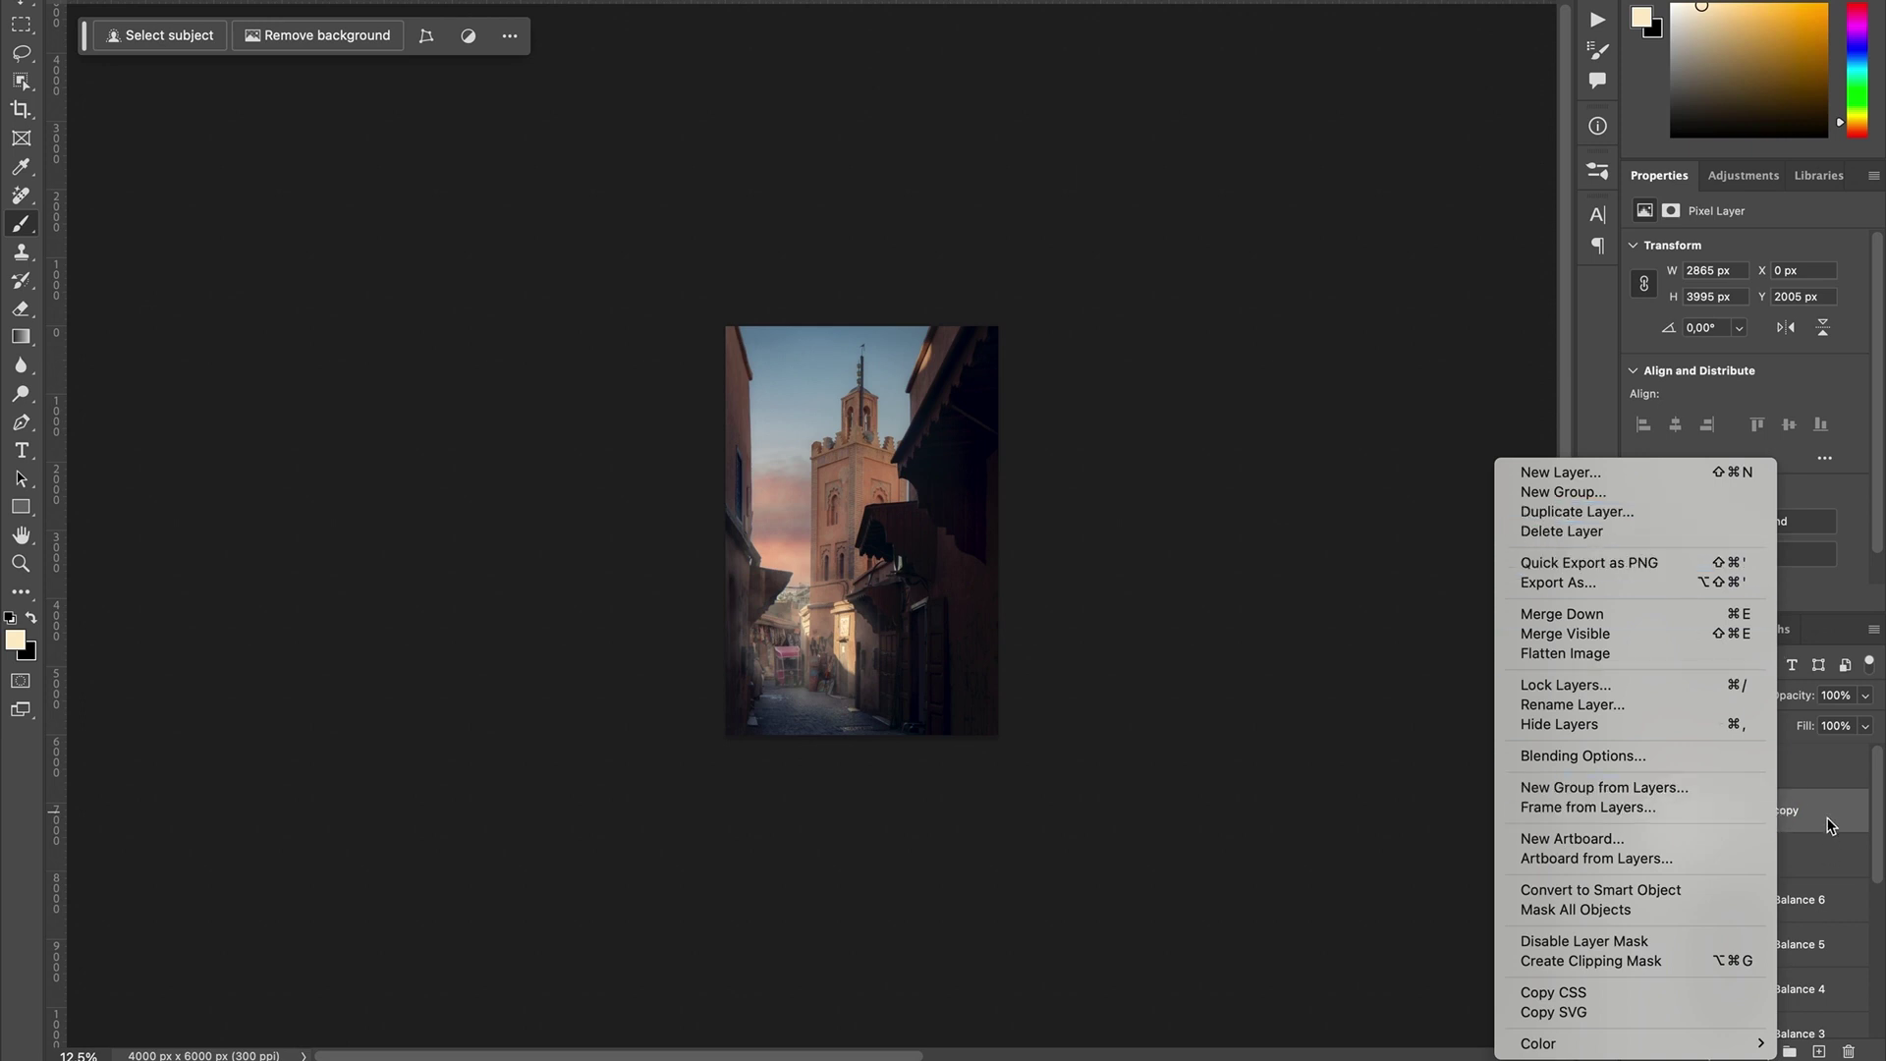
left_click(1817, 815)
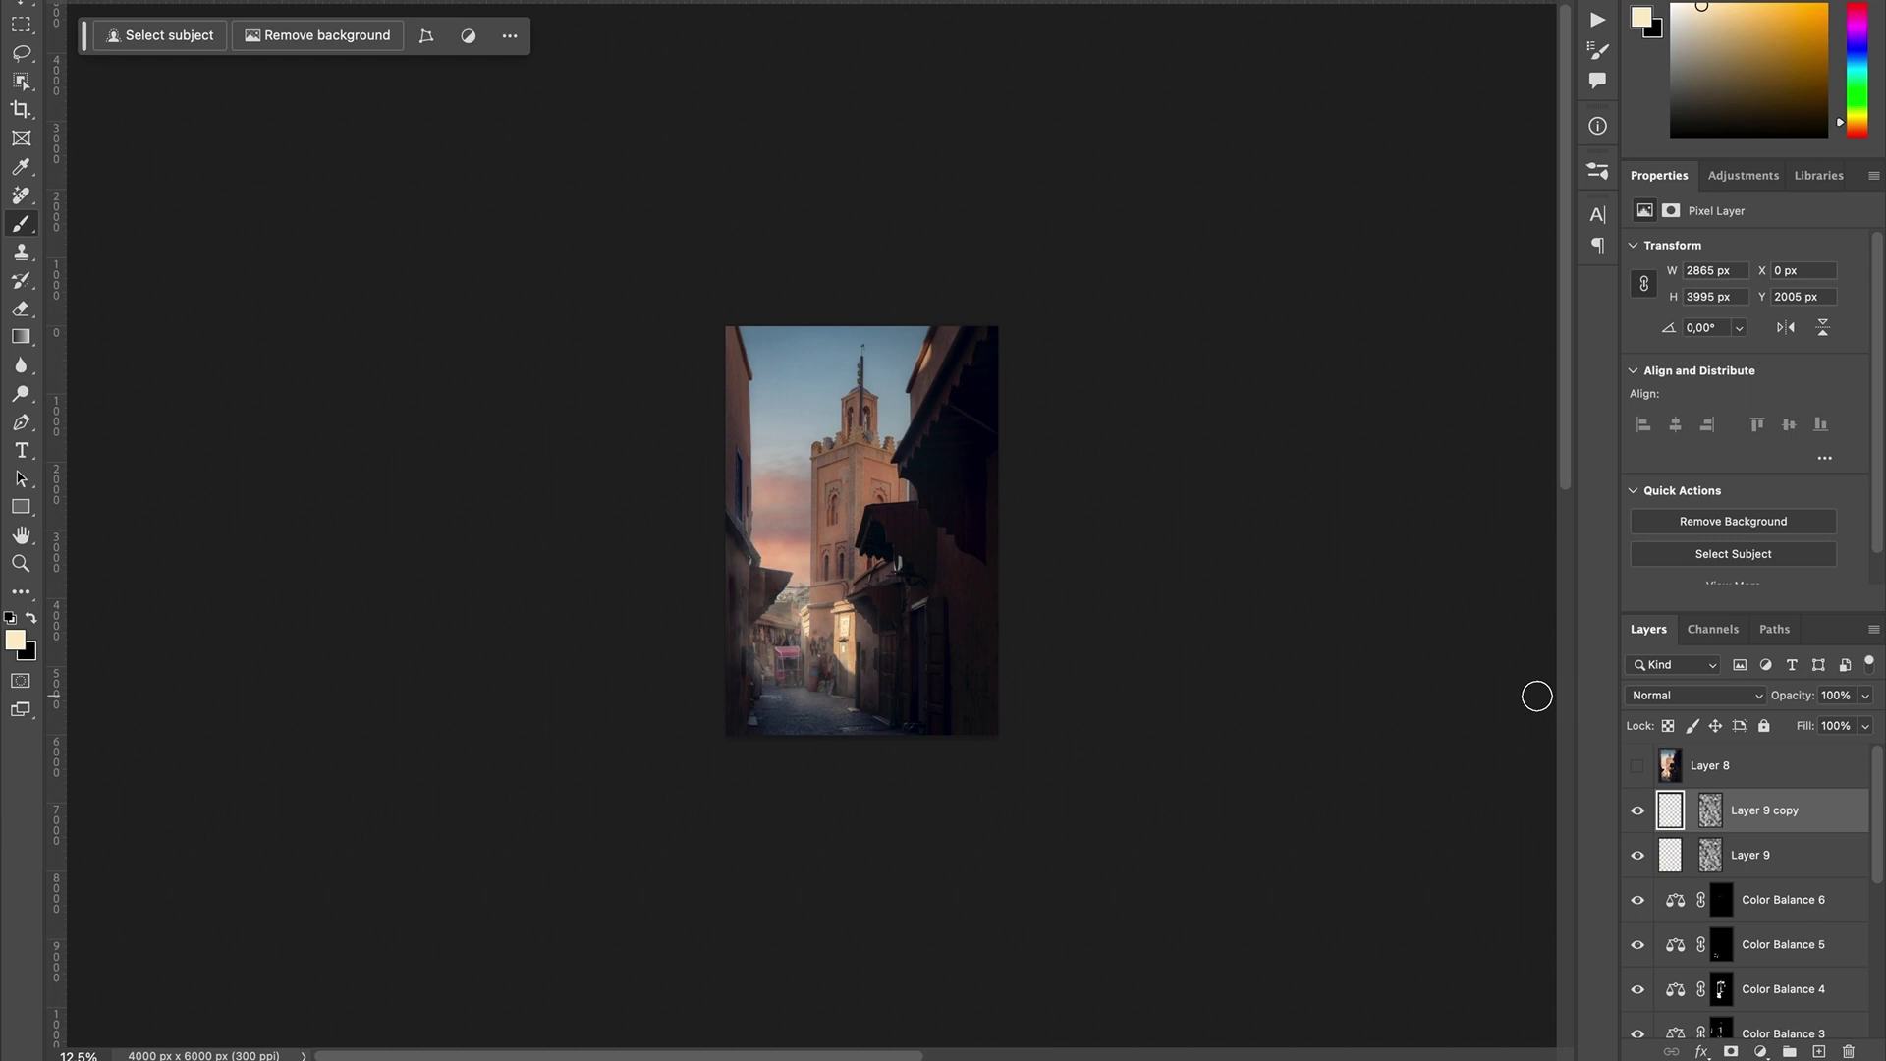
Step: Rotate Layer 9 copy's cloud mask about 35° clockwise, stretch it left and reposition it
left_click(1710, 809)
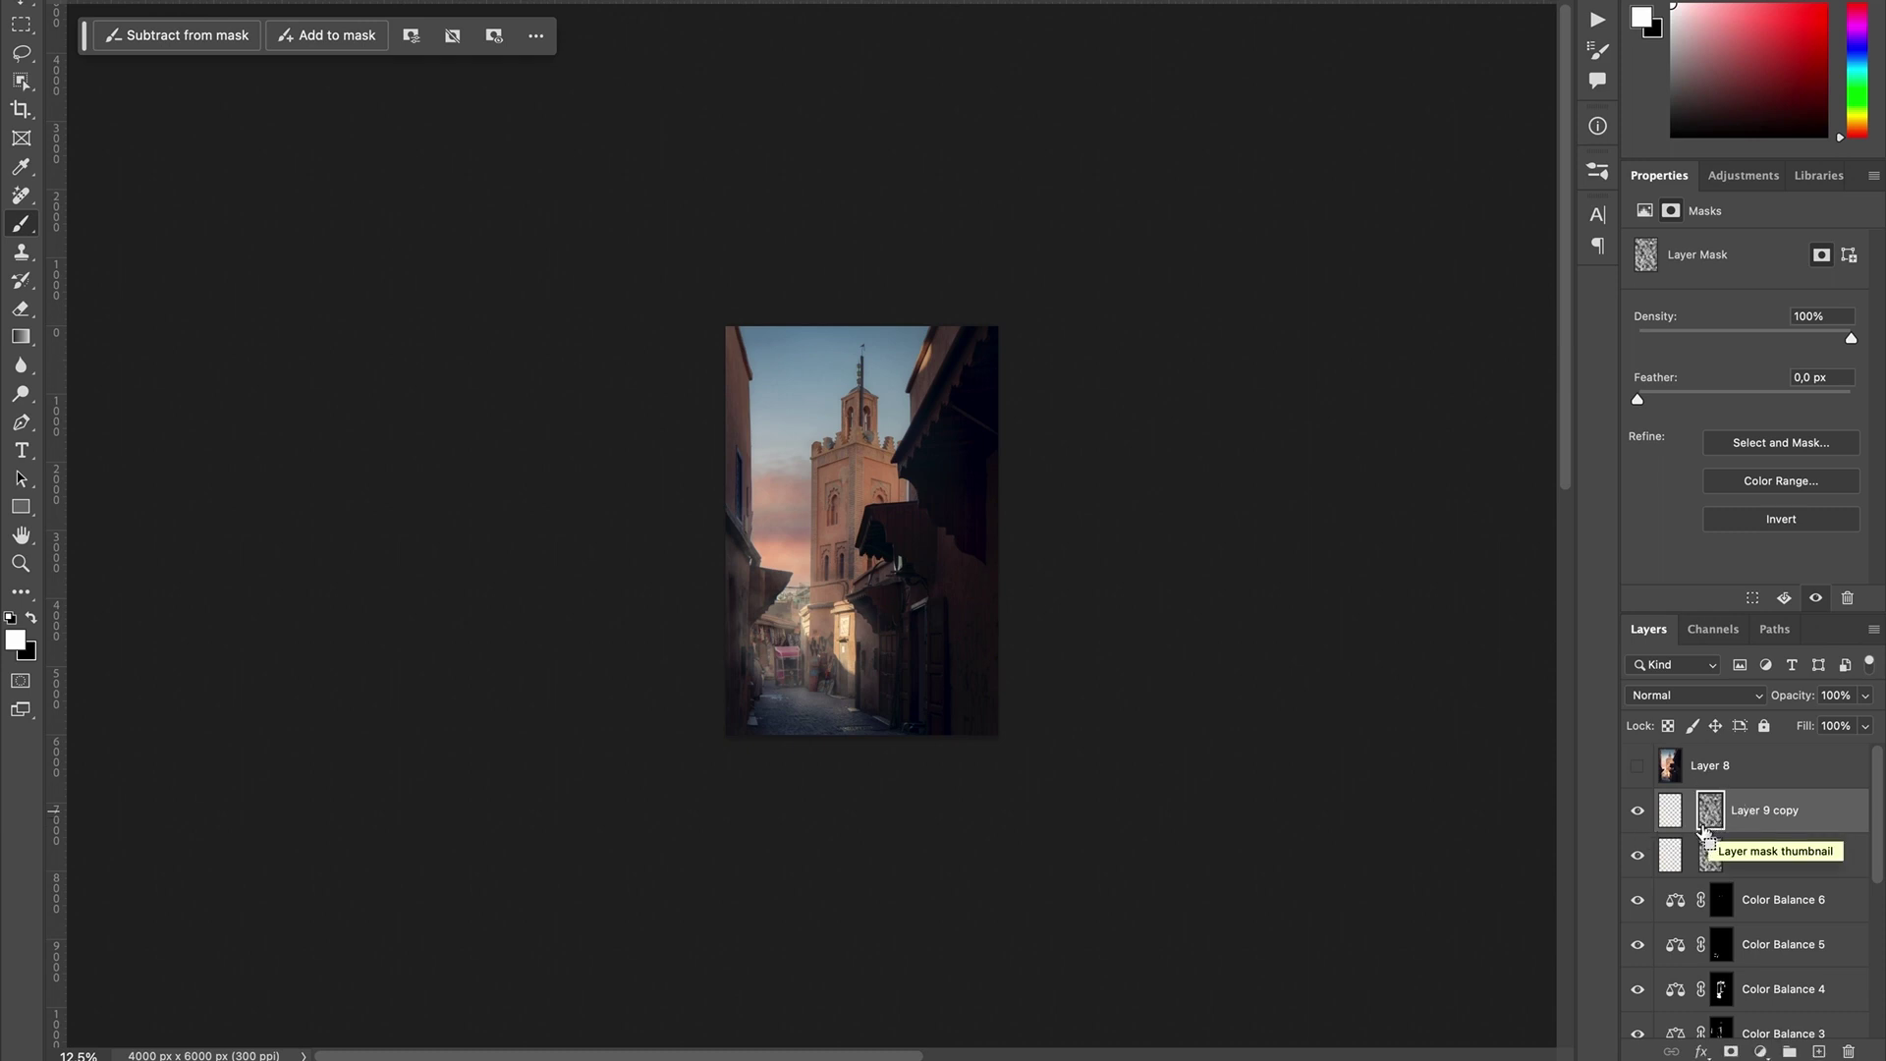
key("ctrl+t")
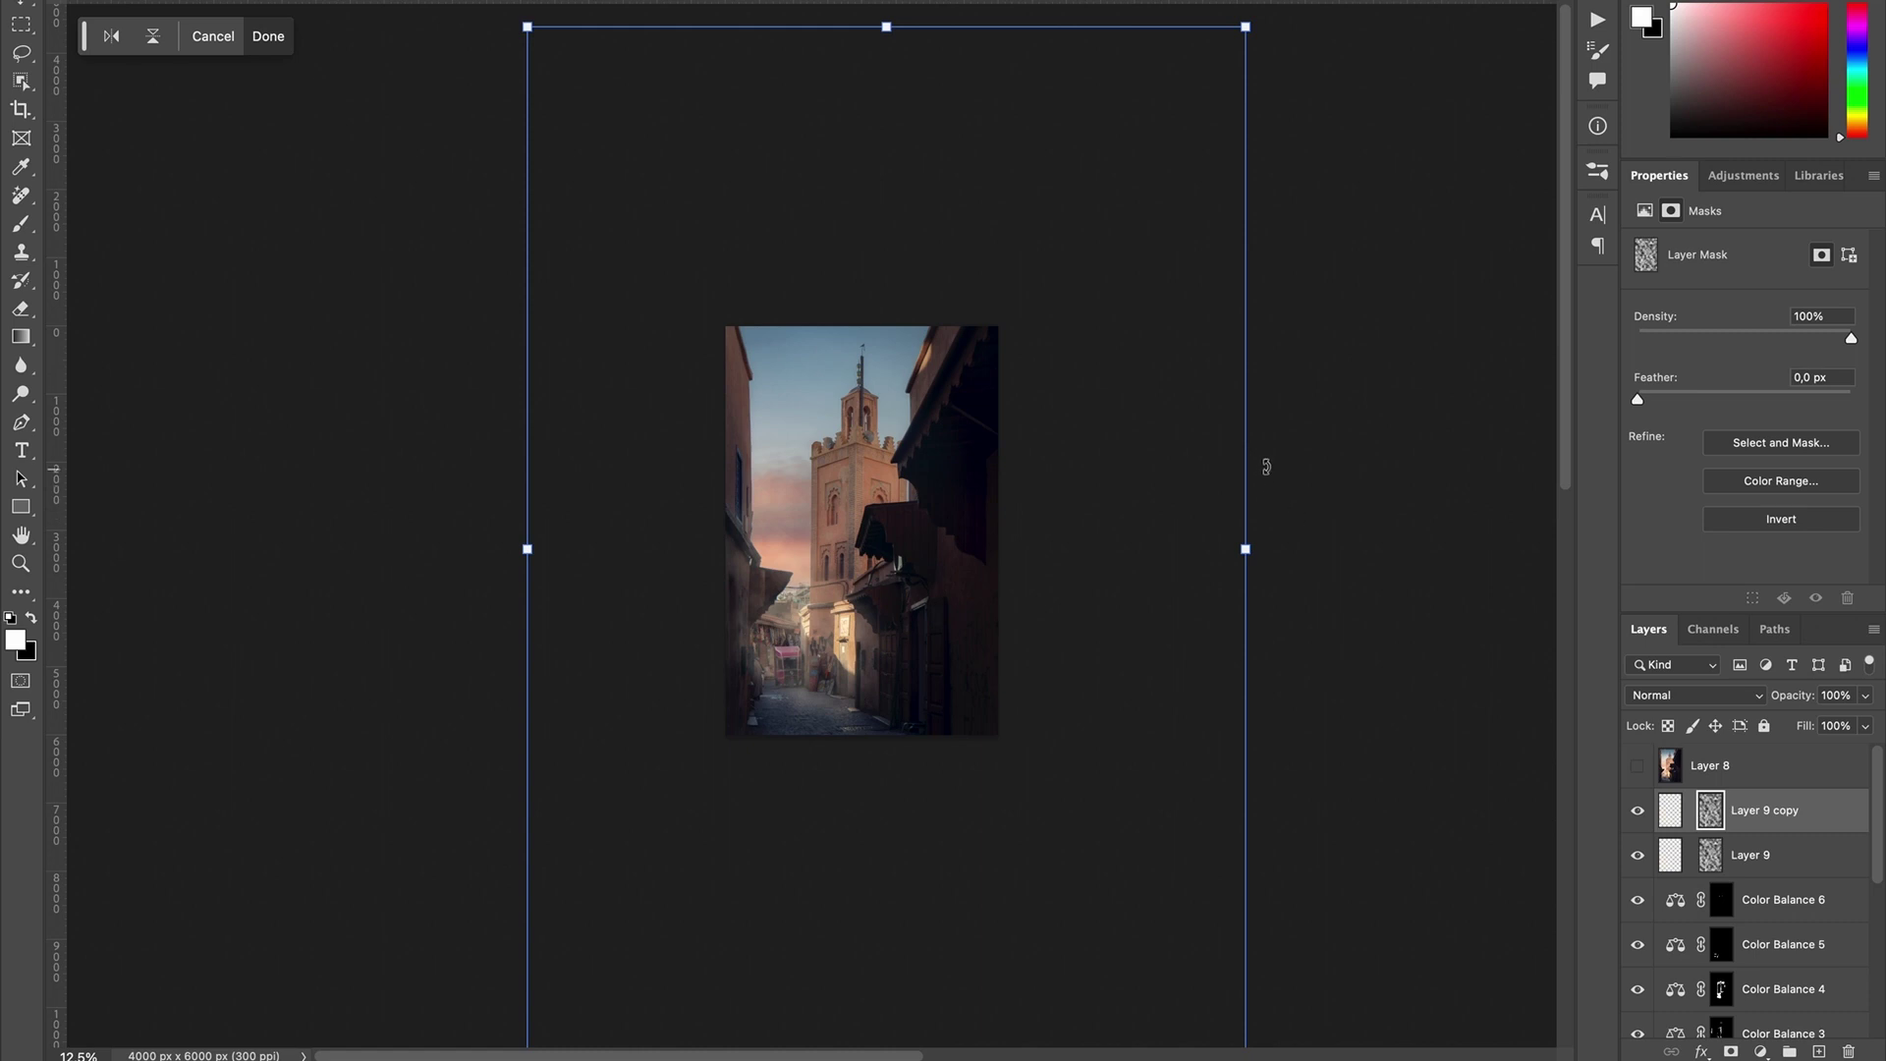
left_click_drag(1301, 195, 1404, 494)
left_click_drag(287, 783, 69, 872)
left_click_drag(1346, 177, 1470, 412)
left_click_drag(968, 619, 1155, 889)
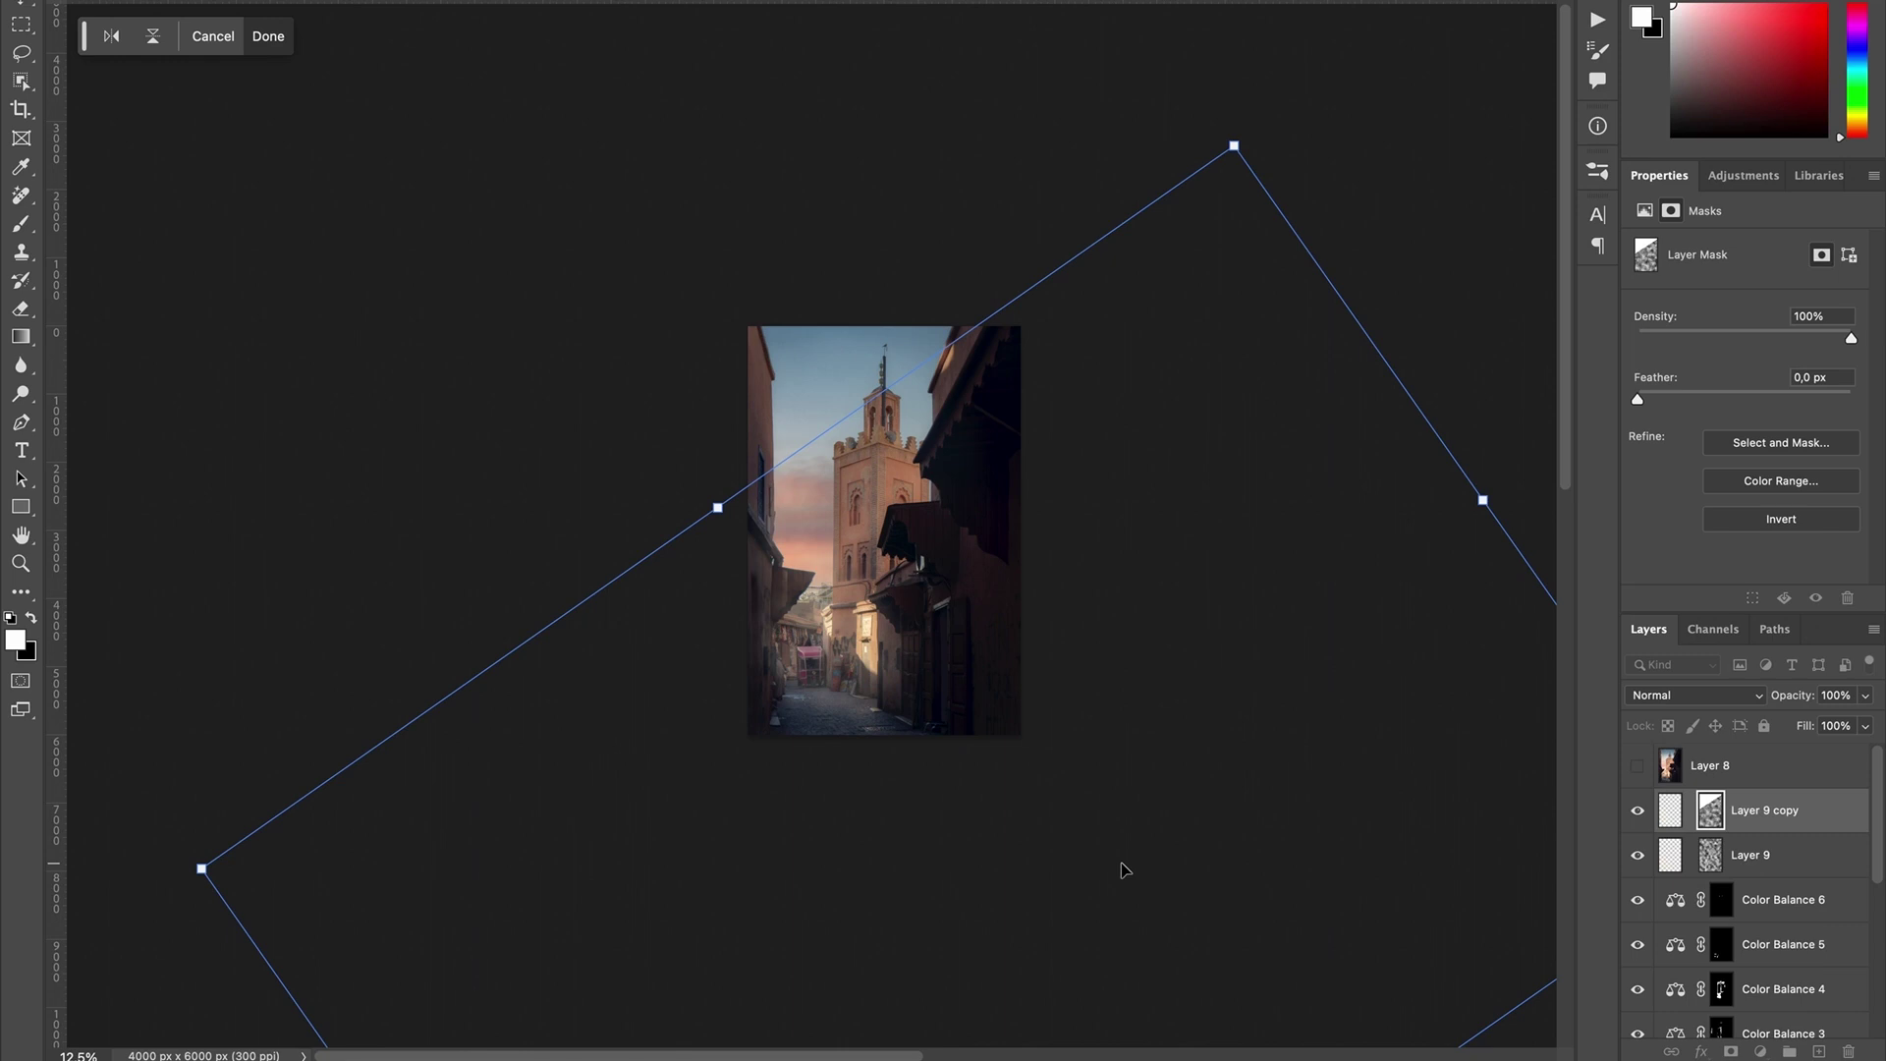
left_click_drag(899, 629, 800, 565)
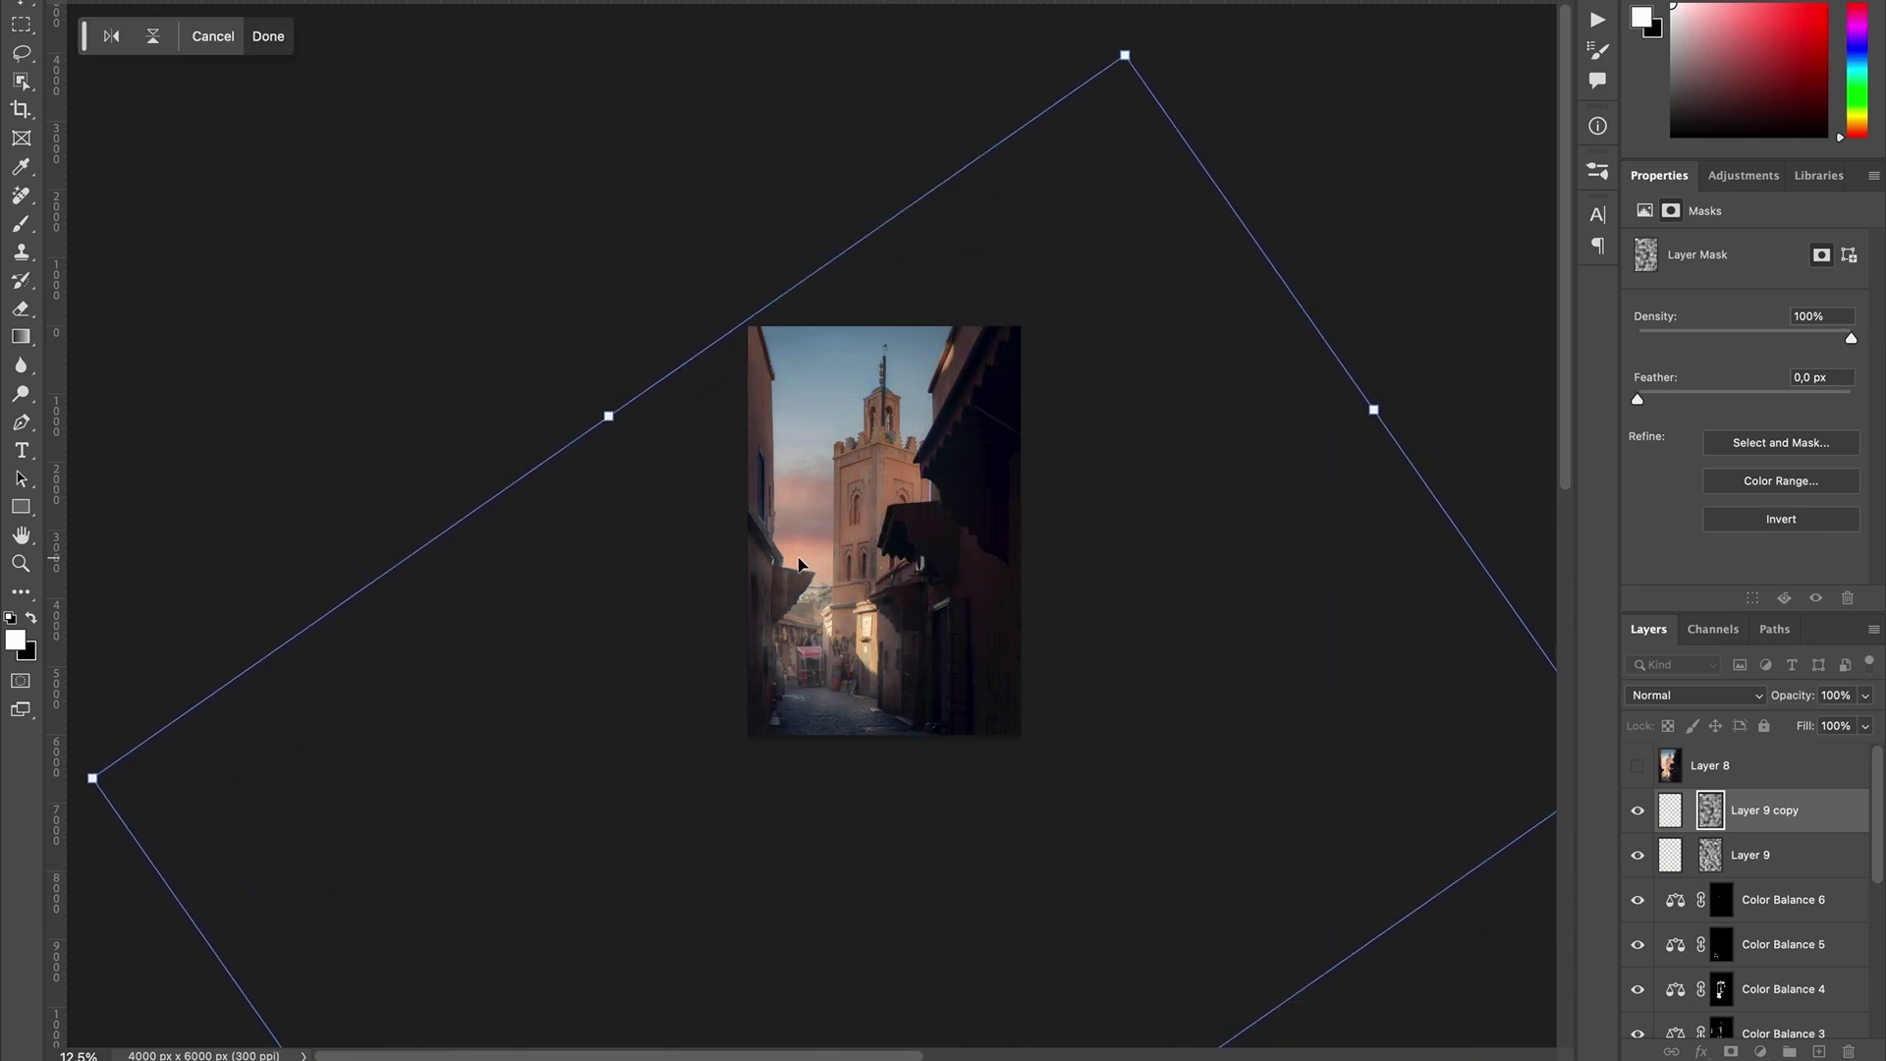
Step: Commit the rotated mask and toggle both fog layers to compare
left_click(1795, 850)
key("ctrl+comma")
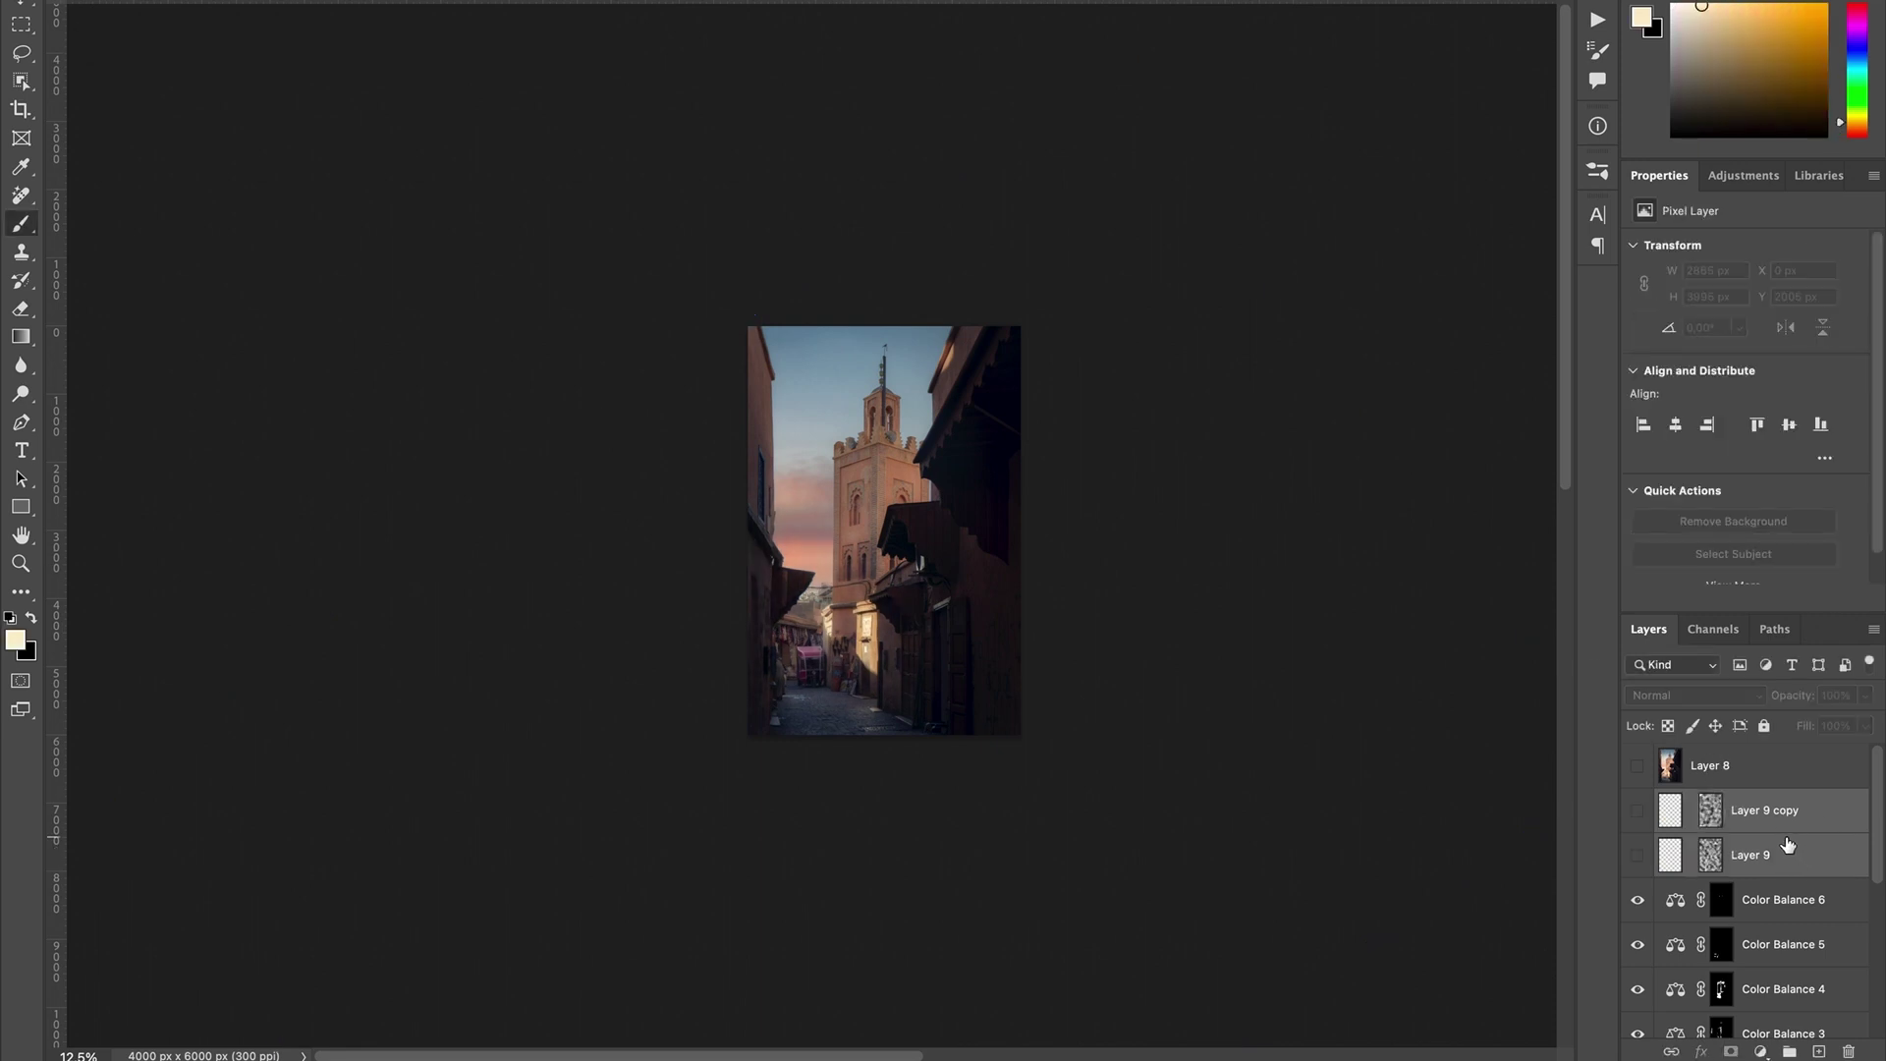
key("ctrl+comma")
key("ctrl+comma")
key("ctrl+comma")
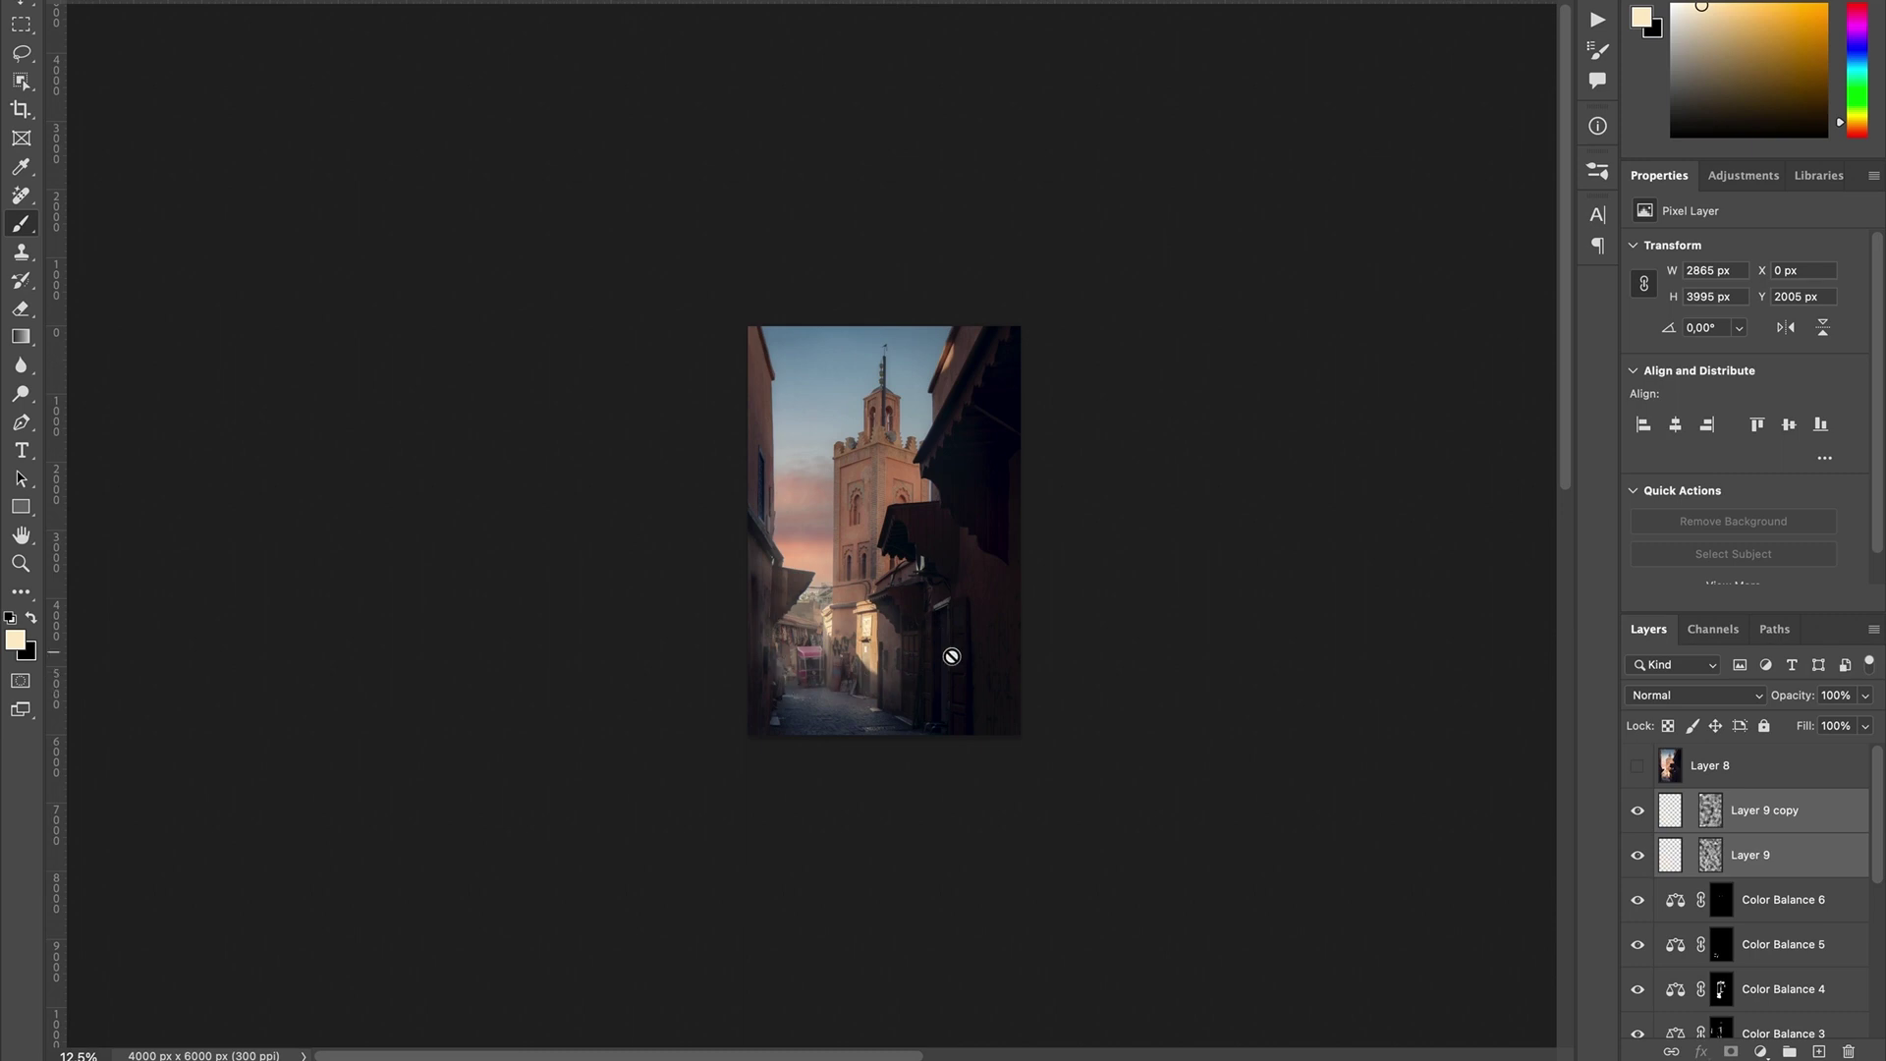
Step: Zoom to 33.33% on the alley and tower, then toggle the fog to check the lighting
key("ctrl+plus")
key("space")
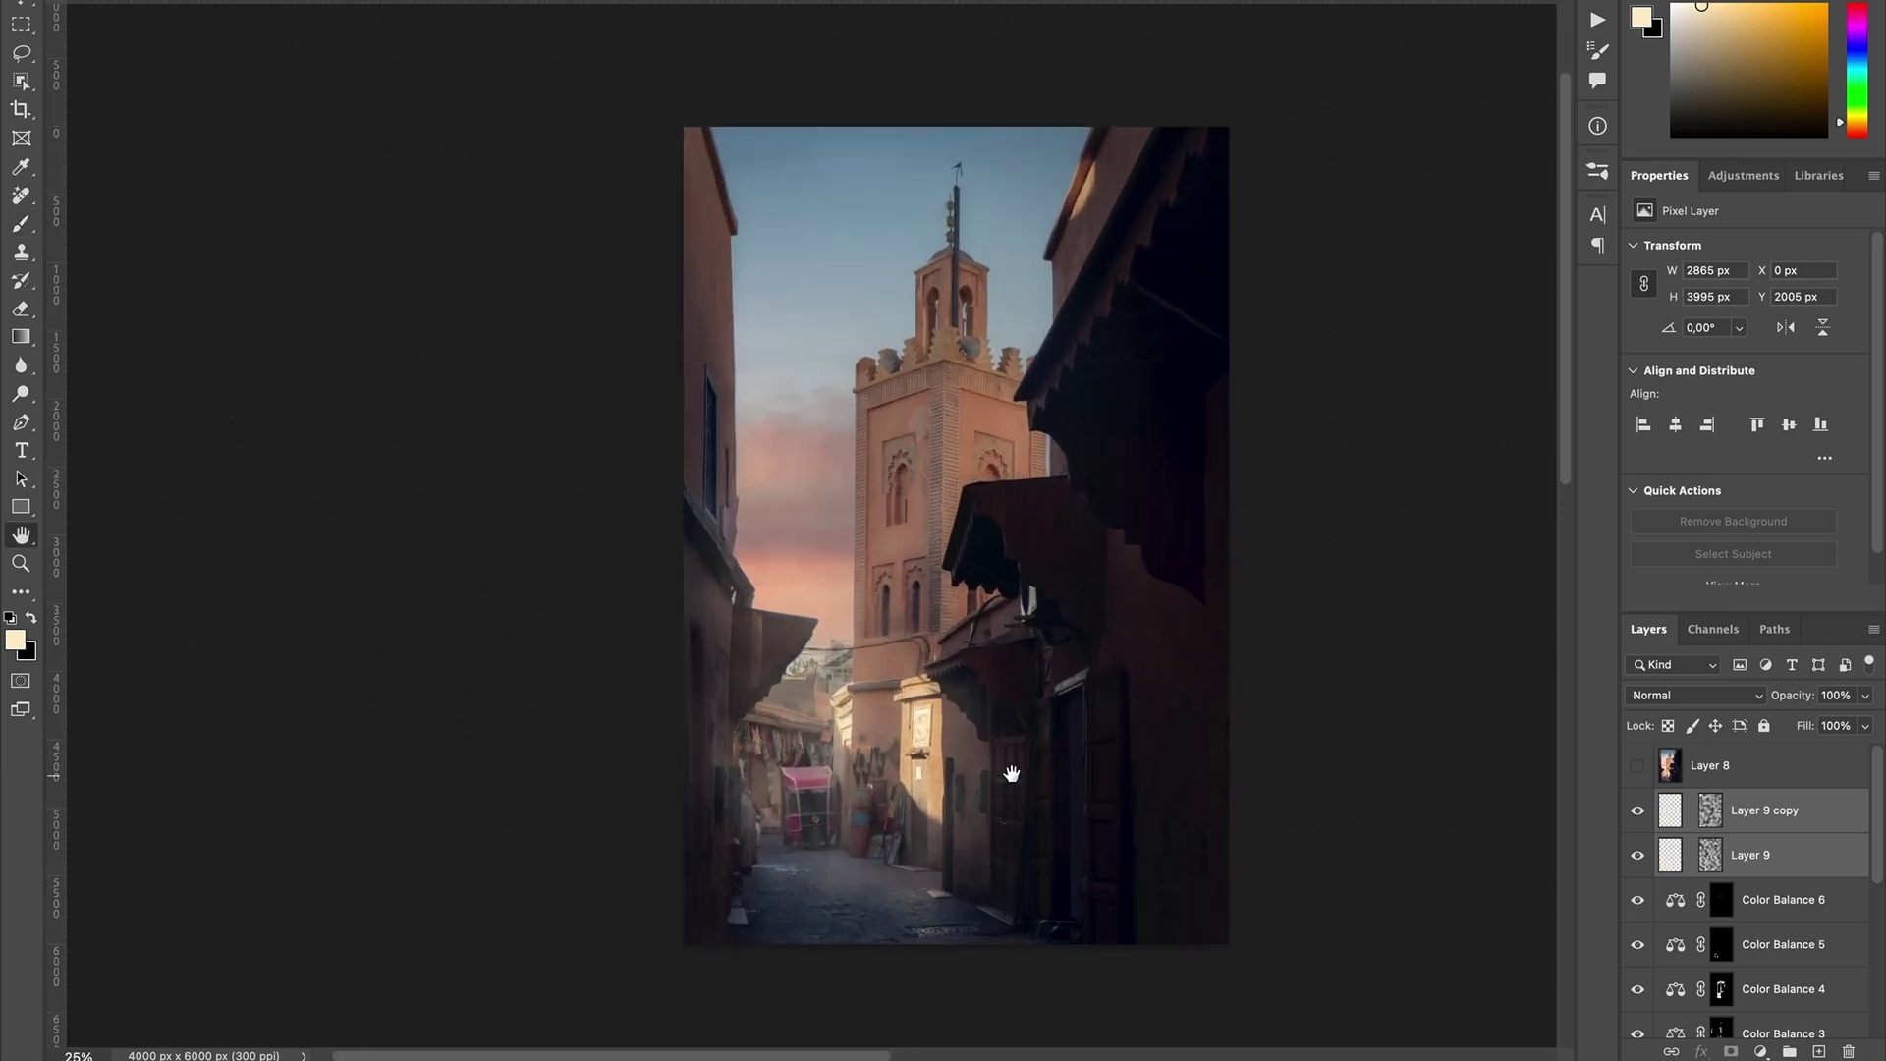
left_click_drag(1015, 757, 1052, 560)
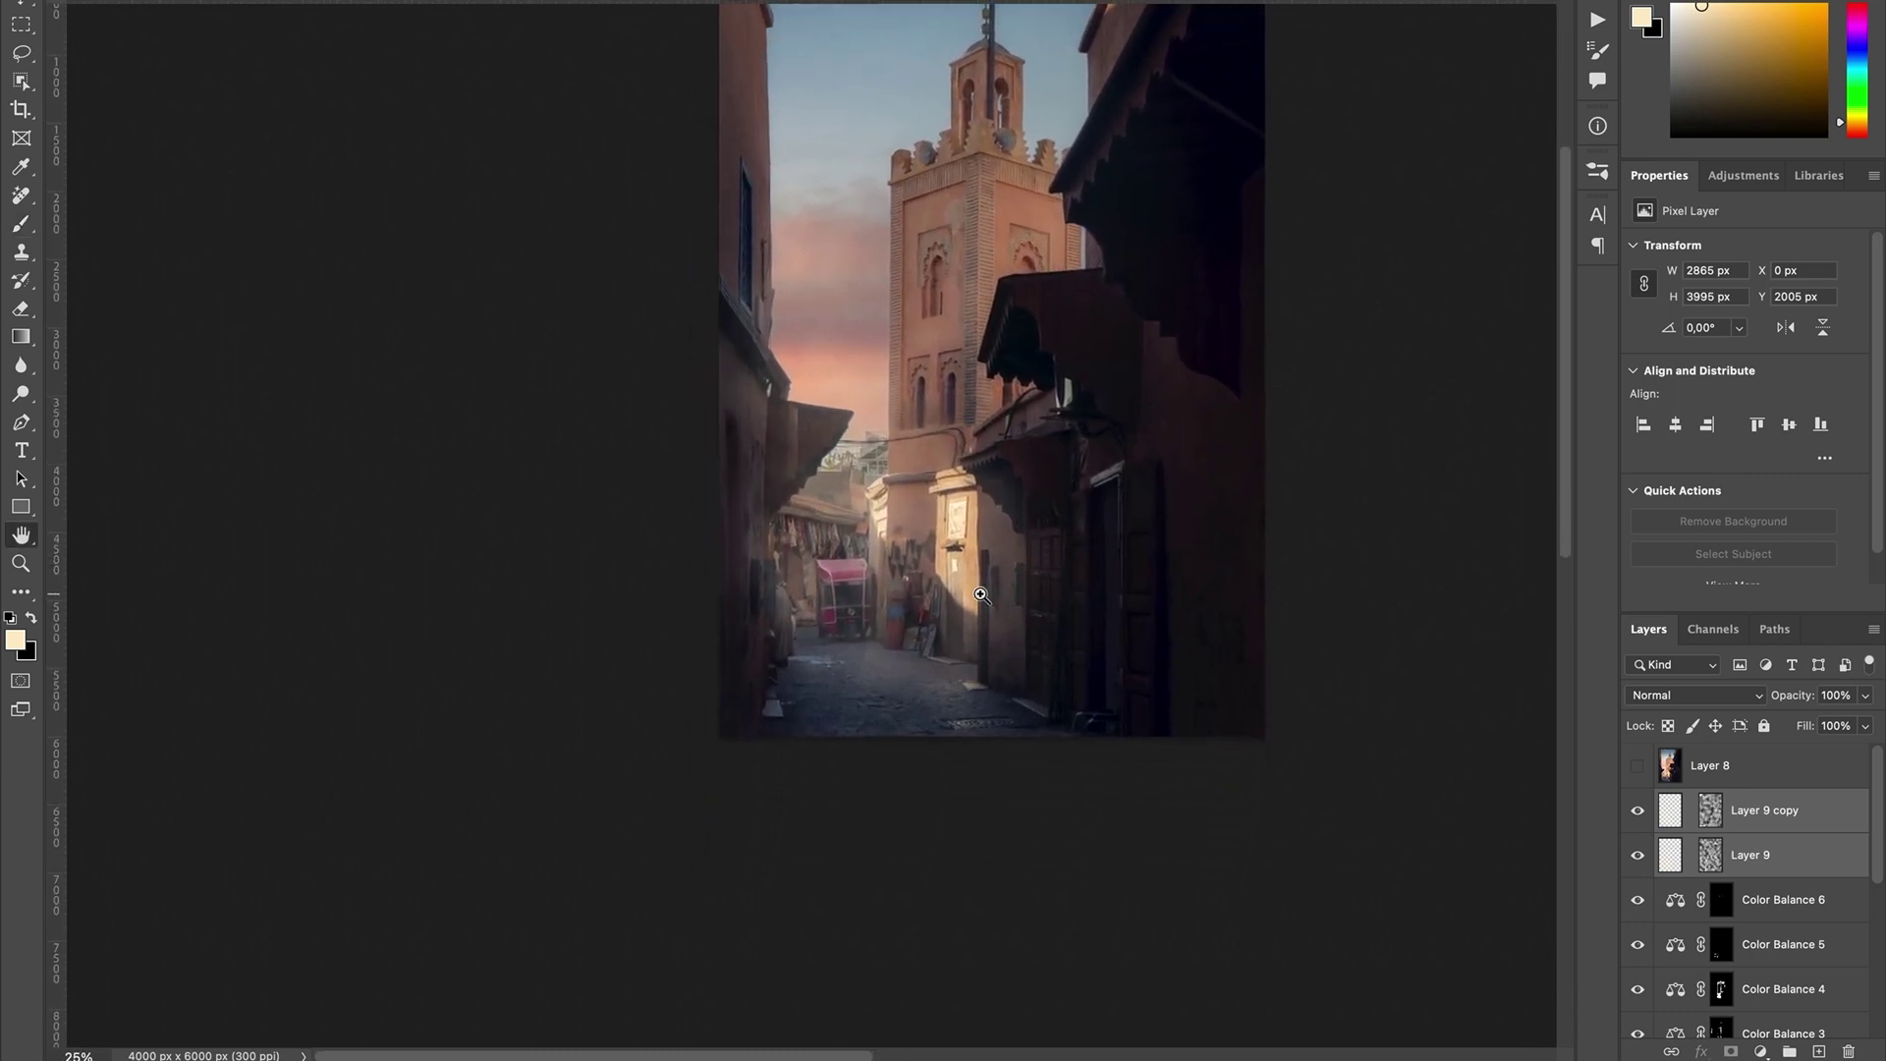
key("ctrl+plus")
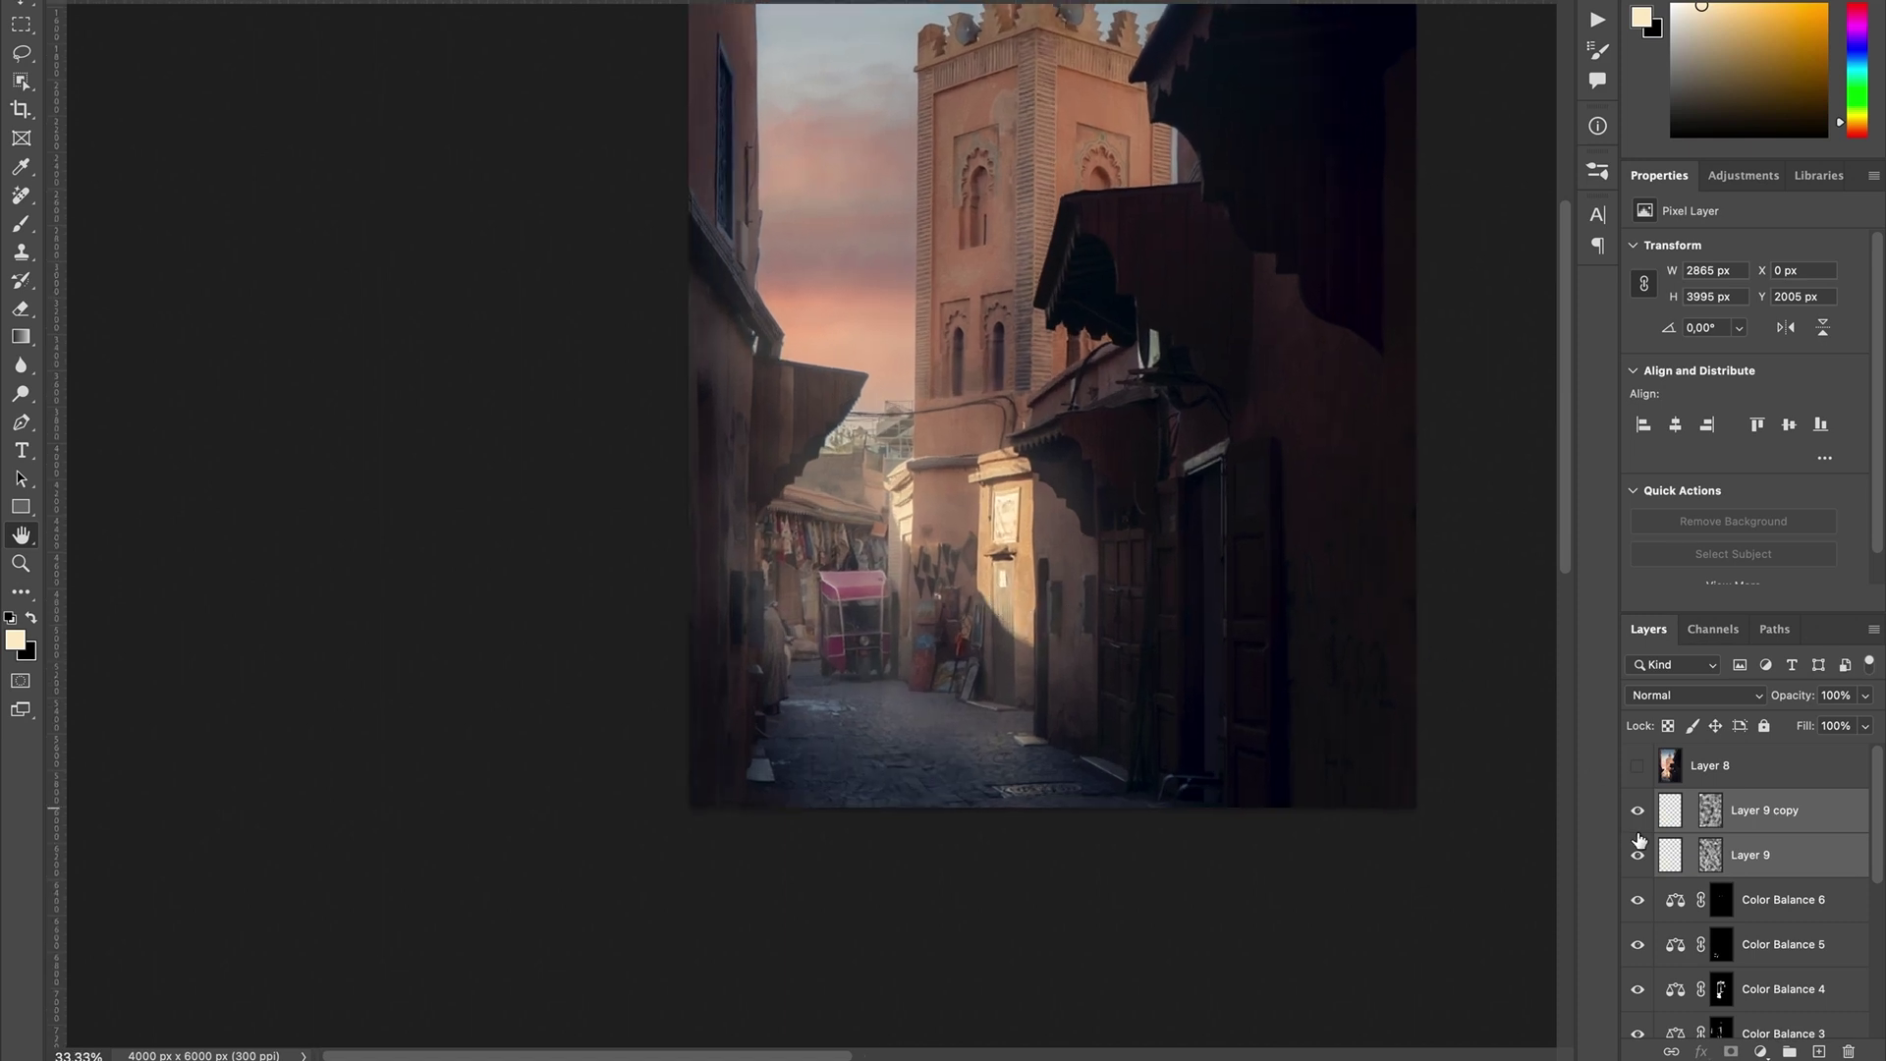
left_click(1709, 811, "shift")
left_click(1710, 811, "shift")
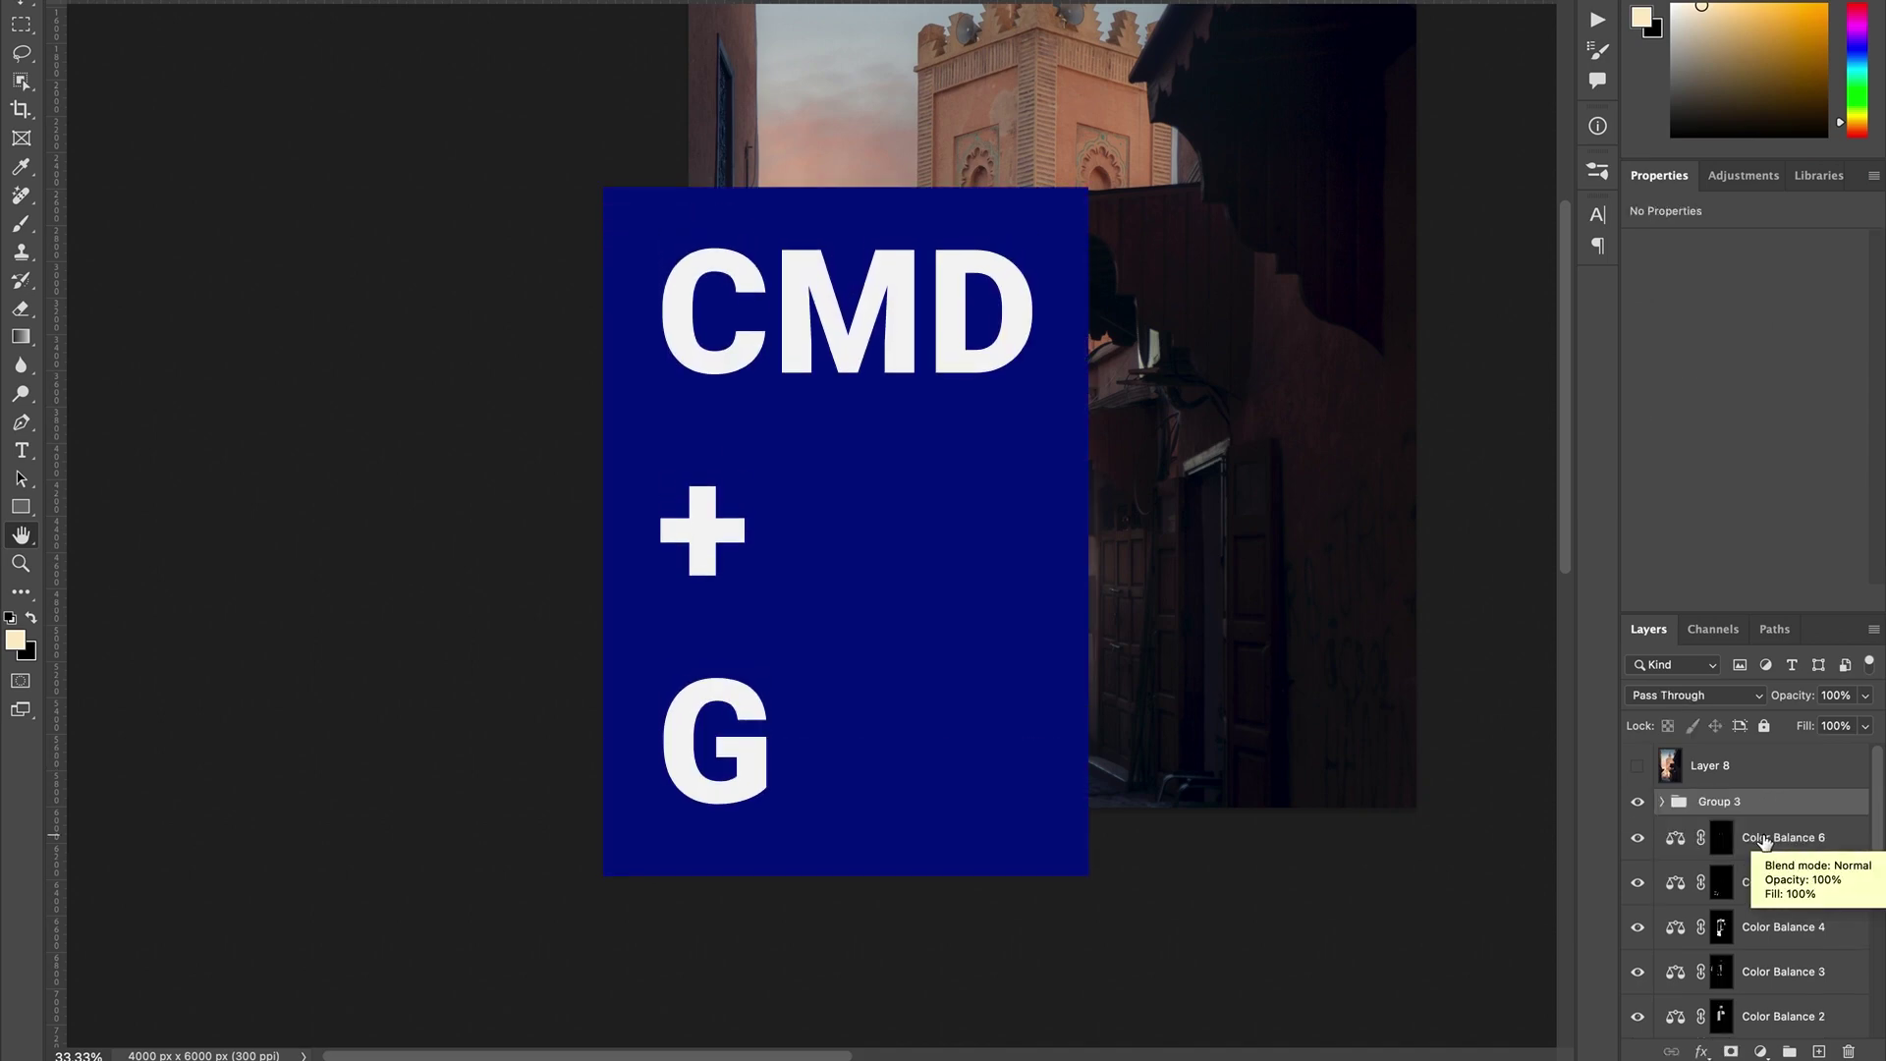
Step: Group Layer 9 and Layer 9 copy, name the group 'fog' and give it a white mask
right_click(1753, 850)
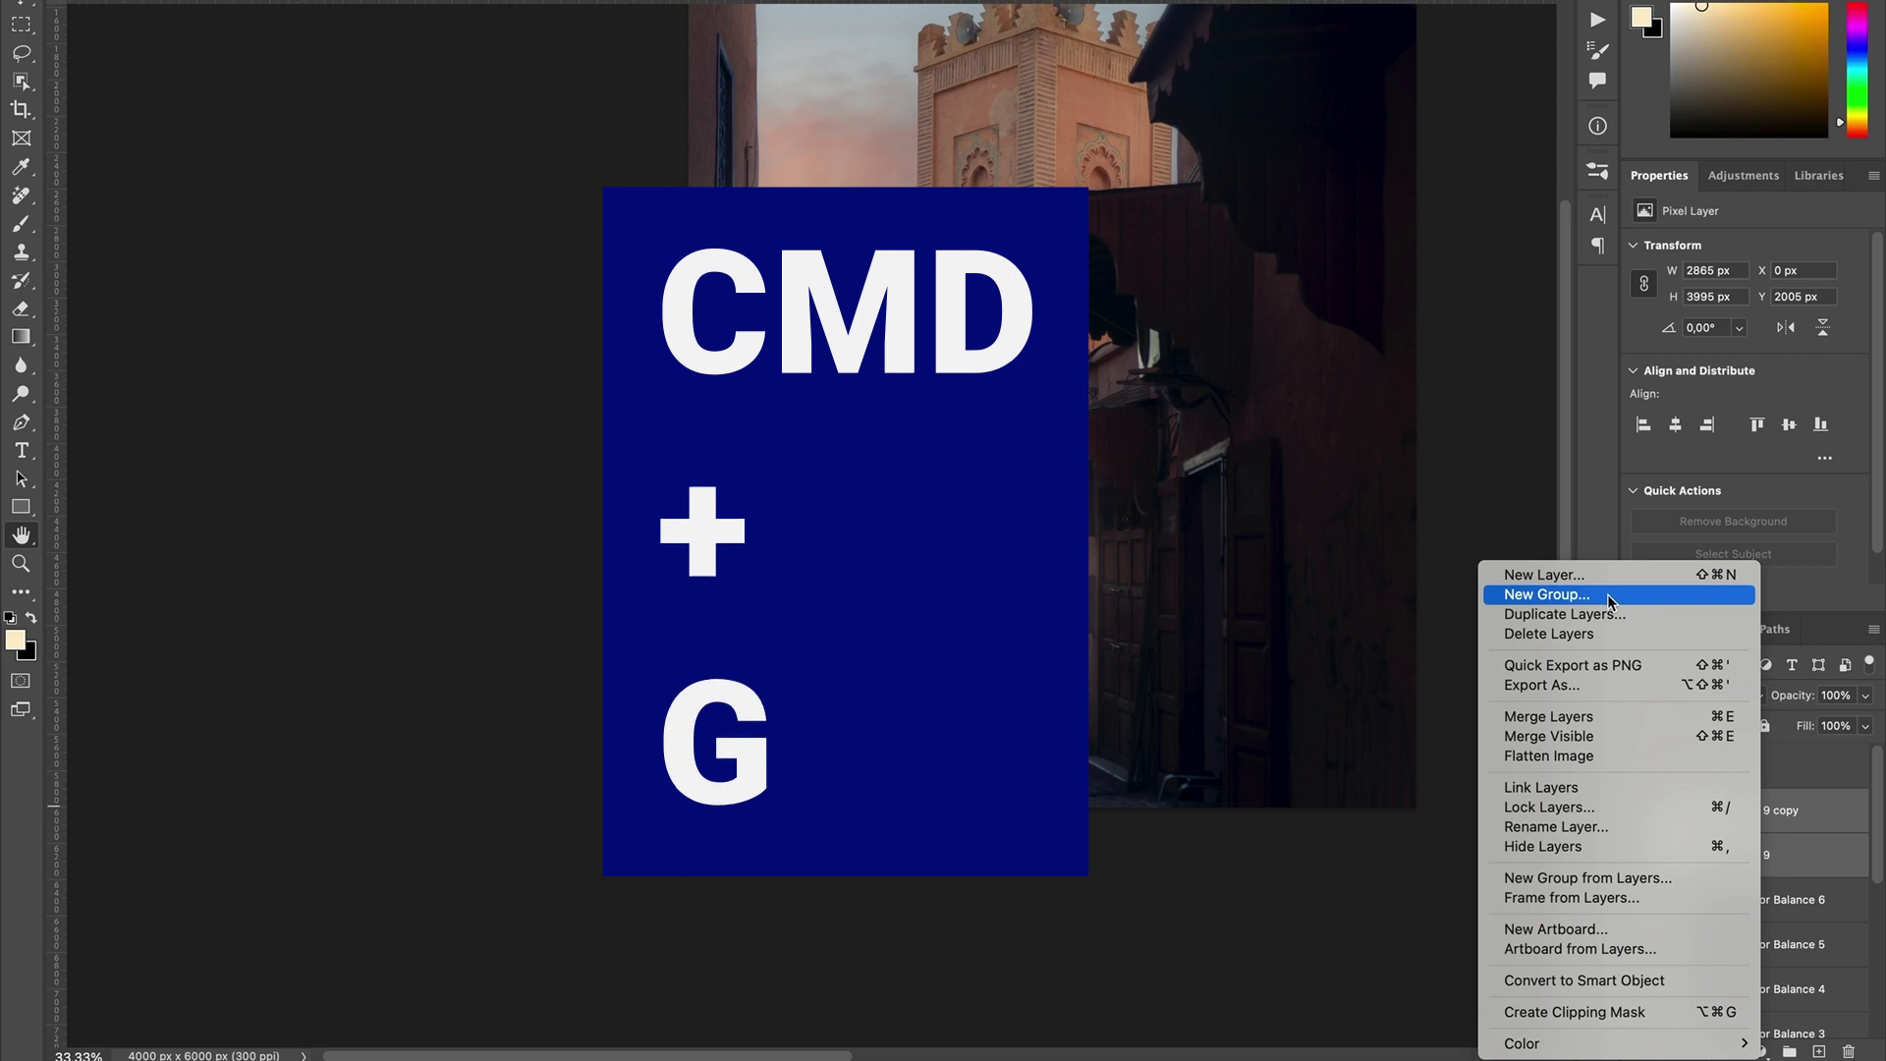
left_click(1808, 797)
key("super+g")
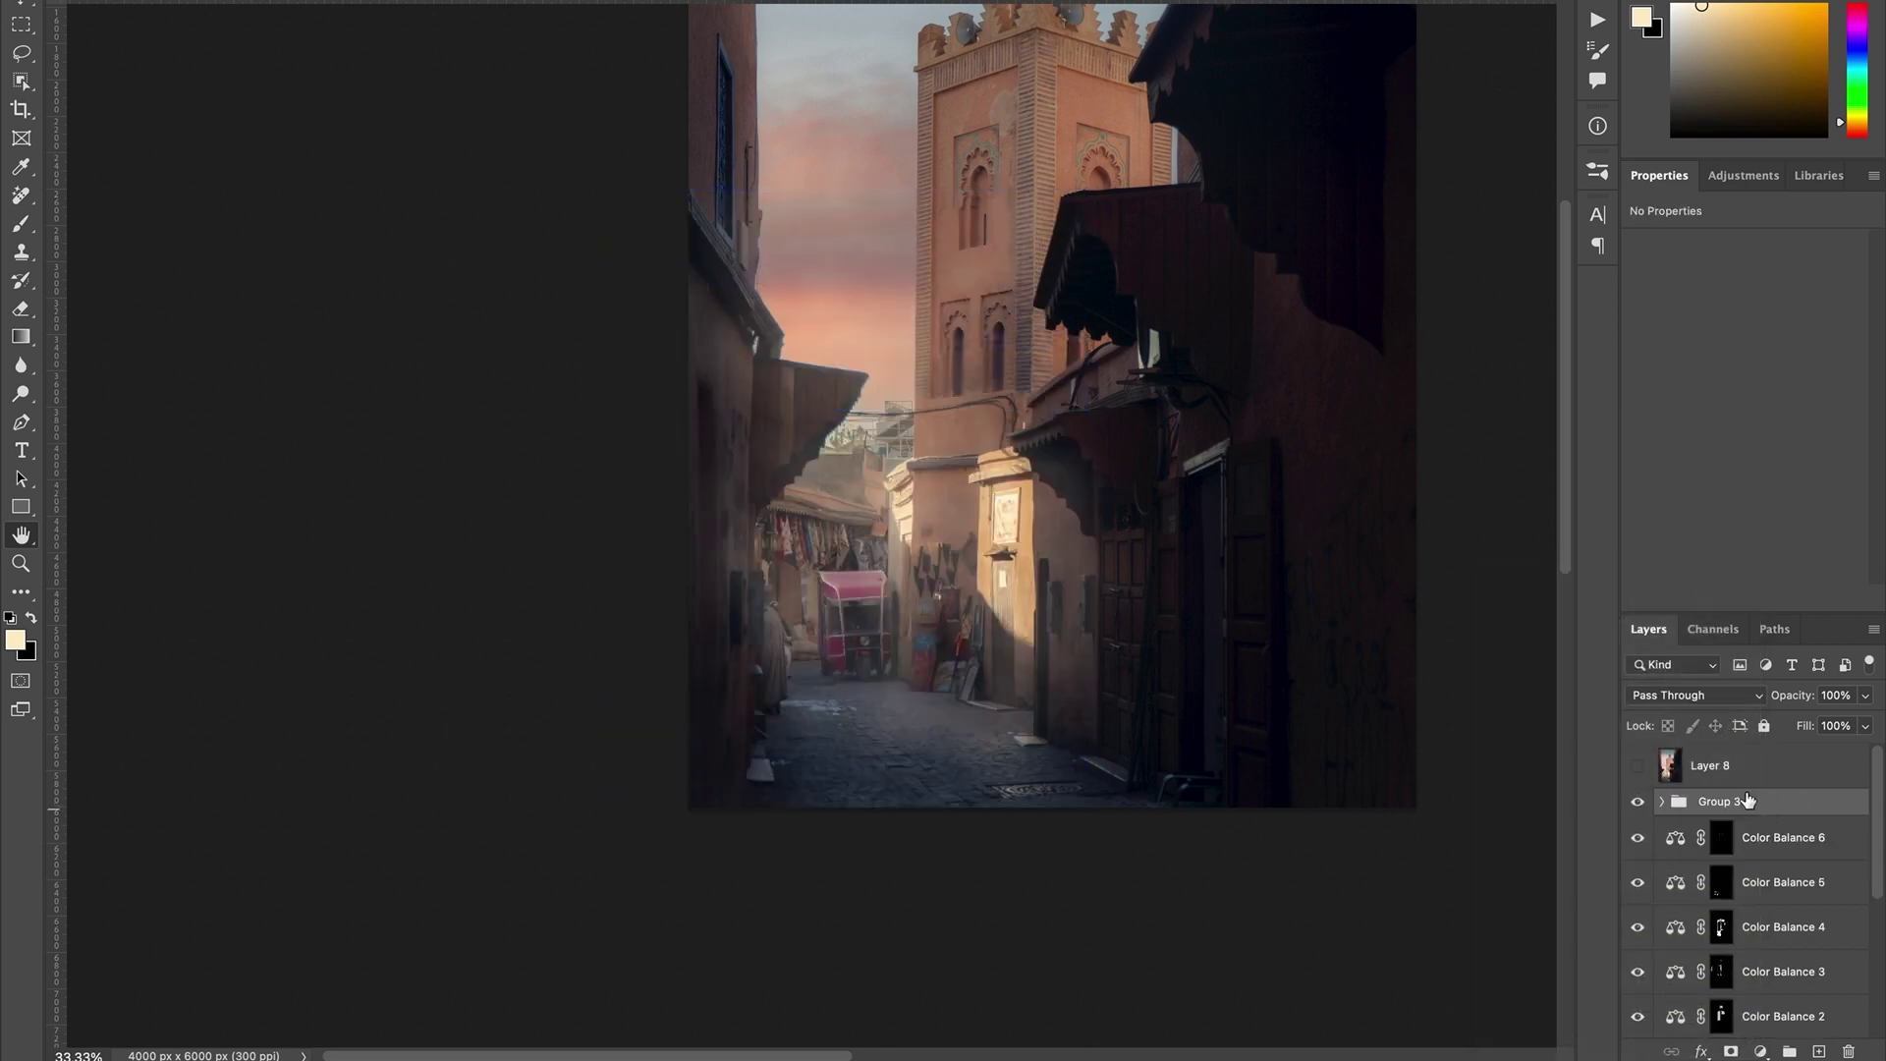
double_click(1719, 801)
type("fog")
key("Return")
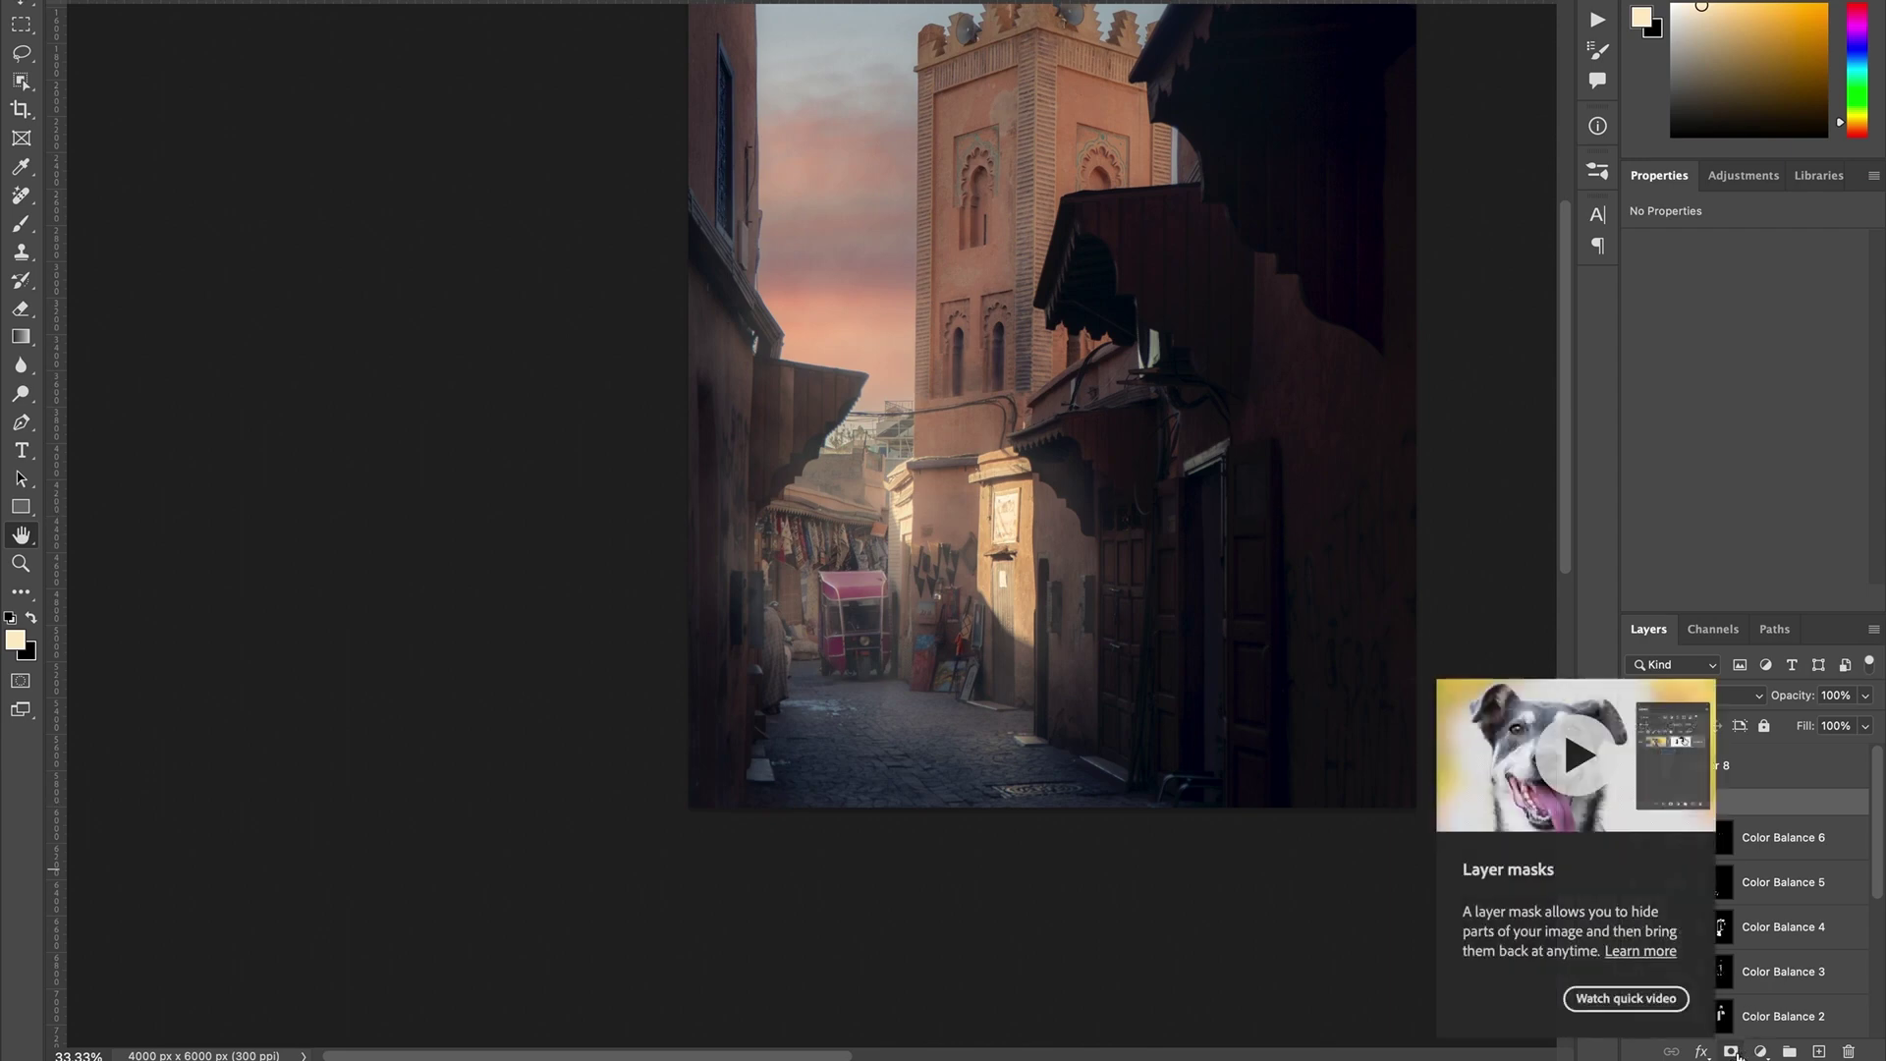
left_click(1732, 1052)
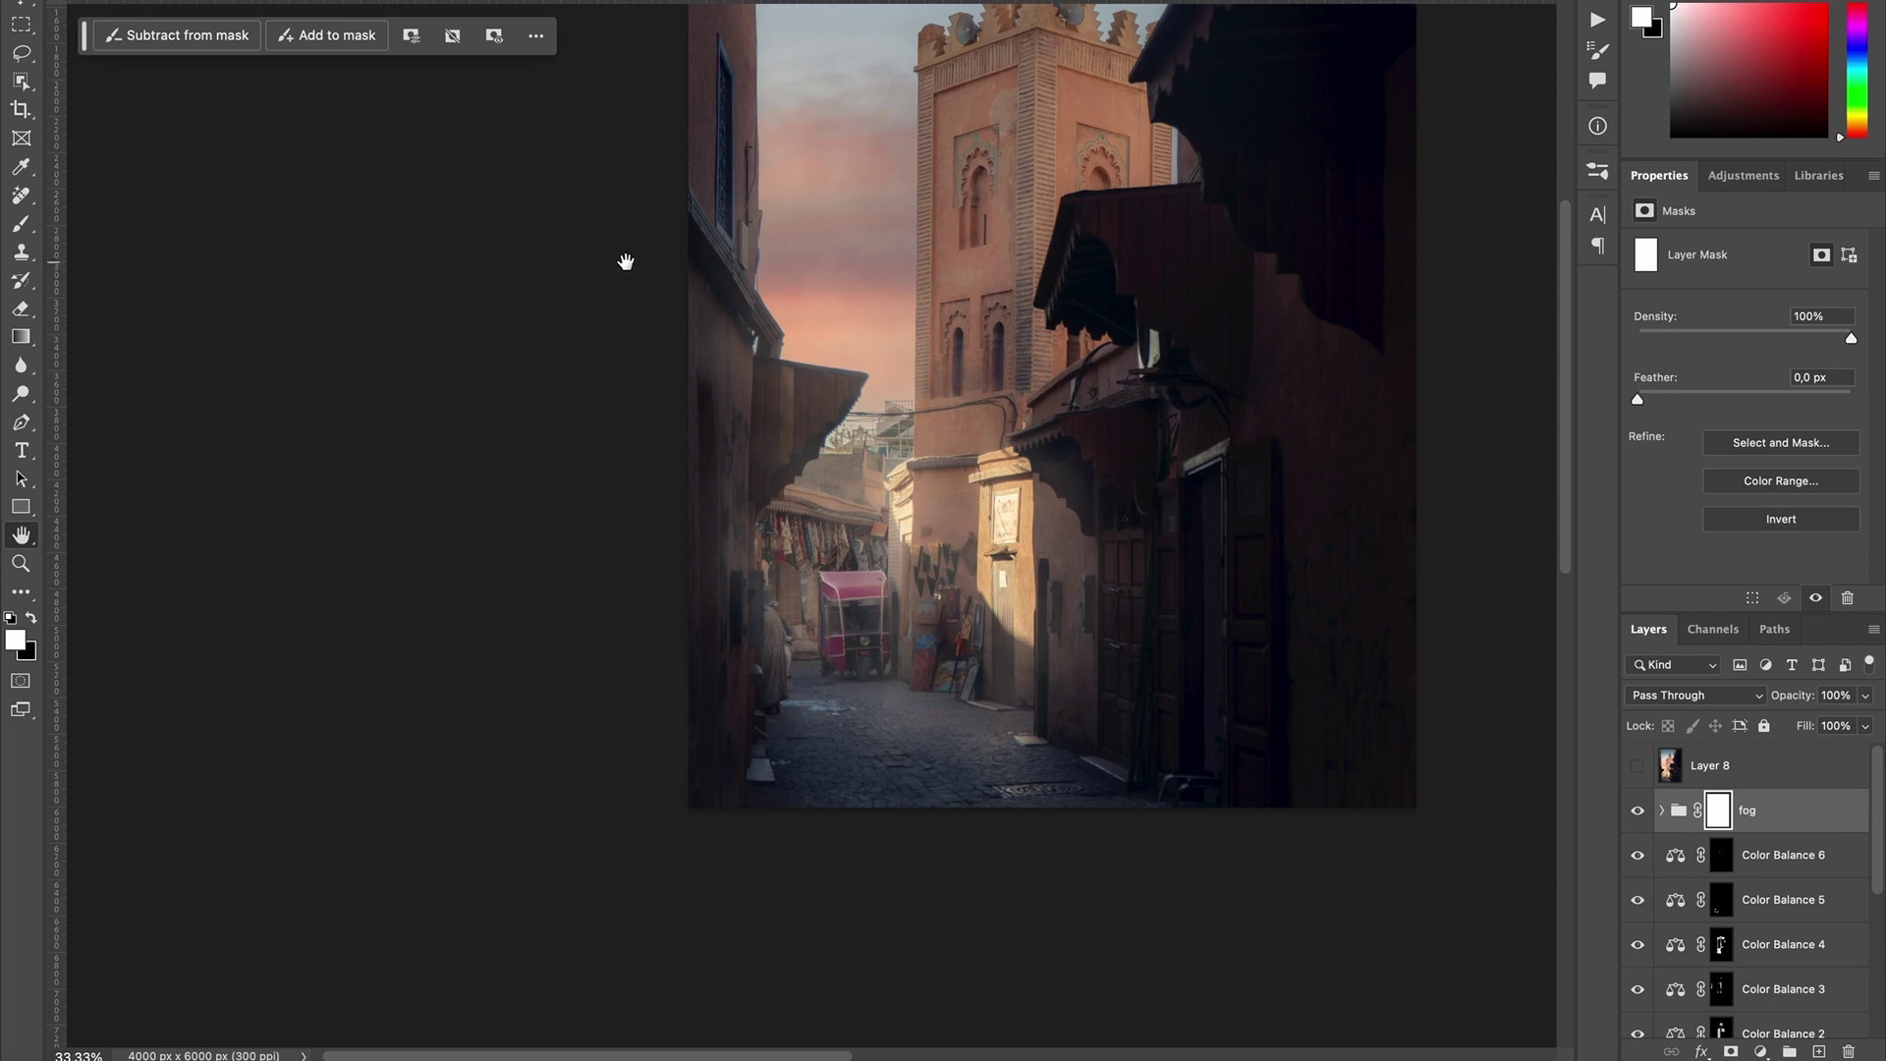
Step: Zoom to 200% and trace a magnetic freeform path along the left roof and awning edge
key("ctrl+plus")
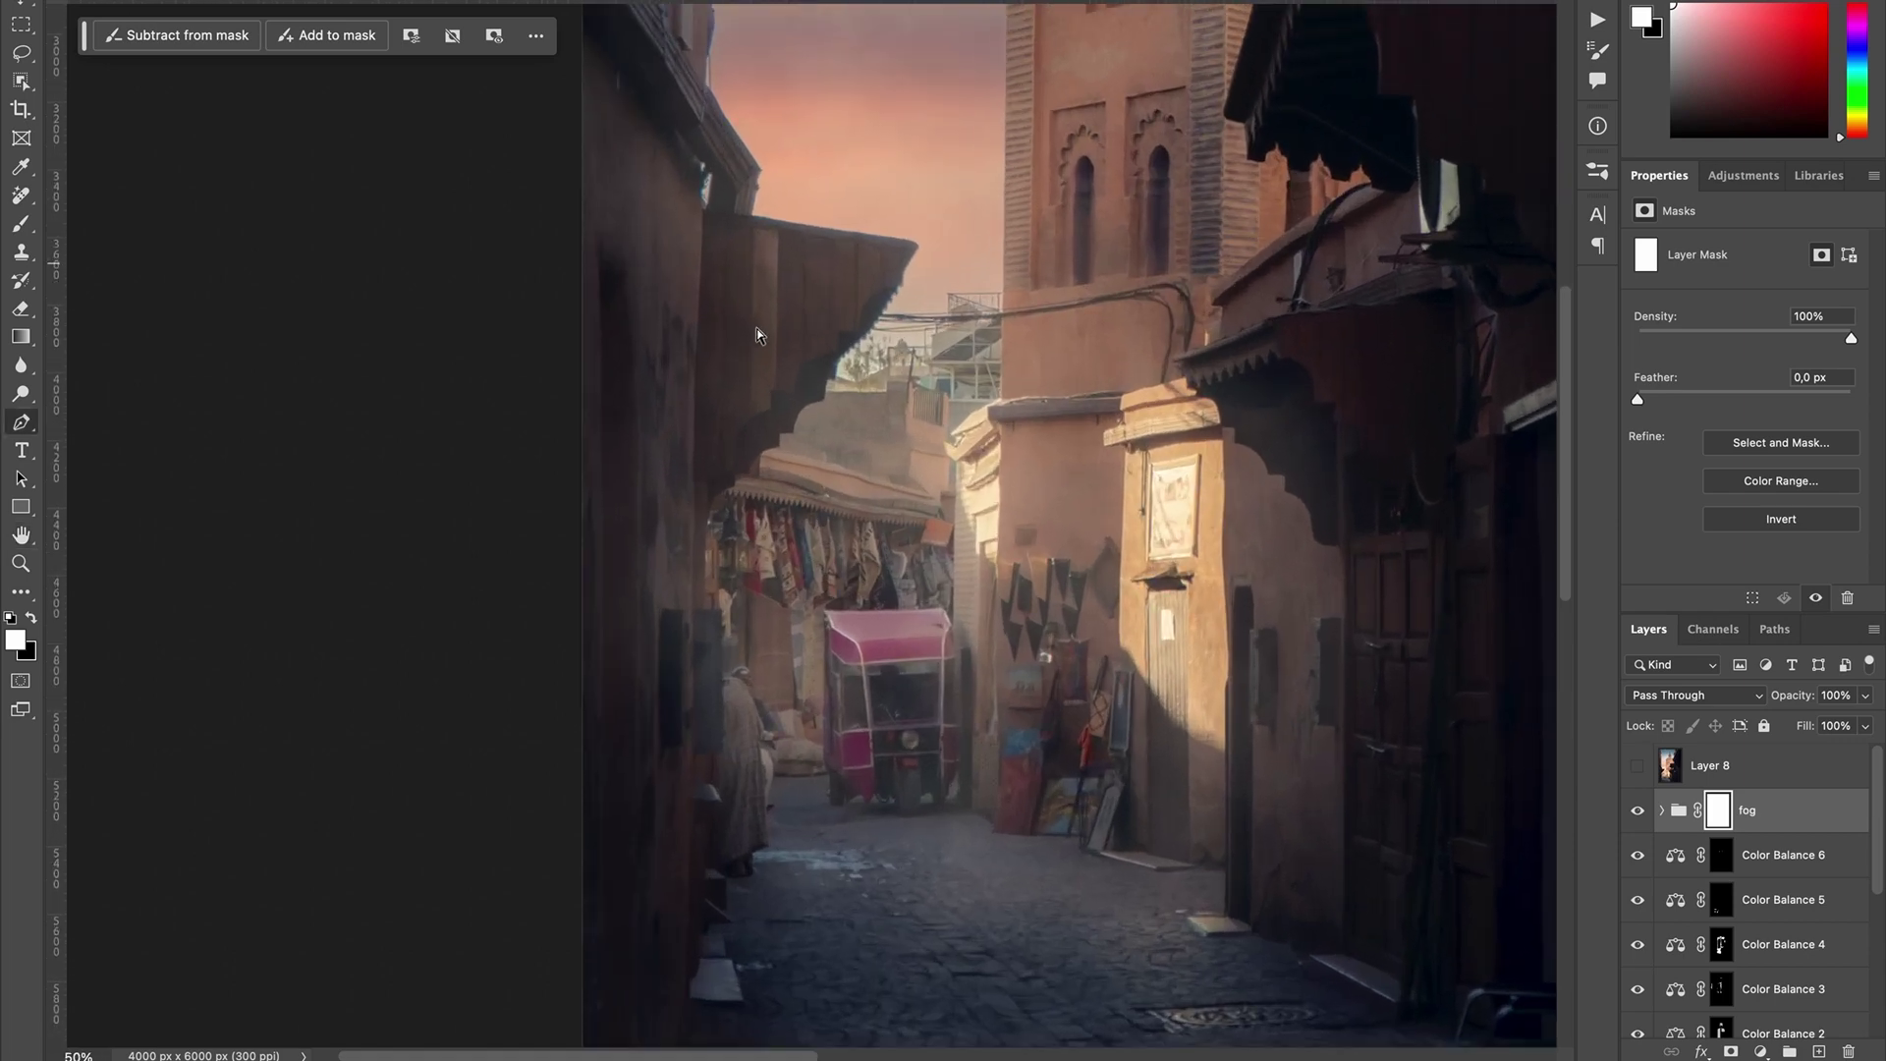
key("ctrl+plus")
key("ctrl+plus")
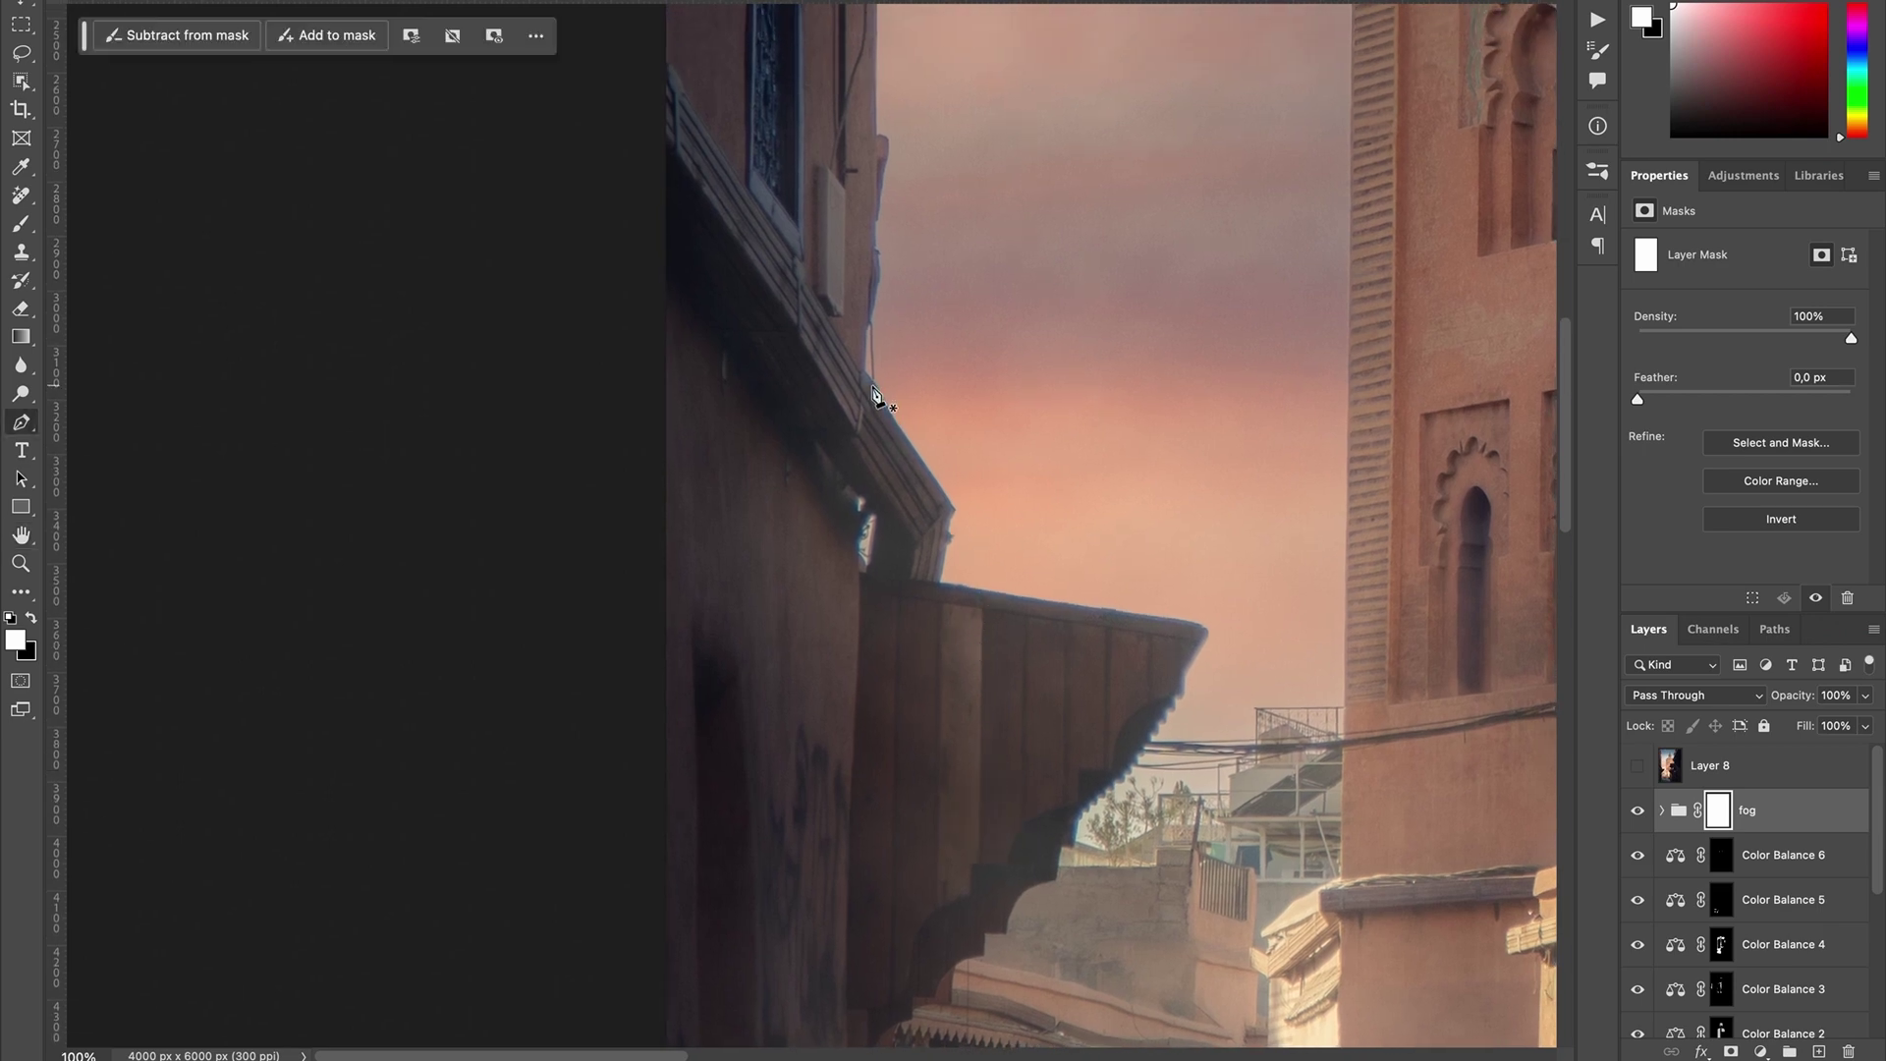
key("ctrl+plus")
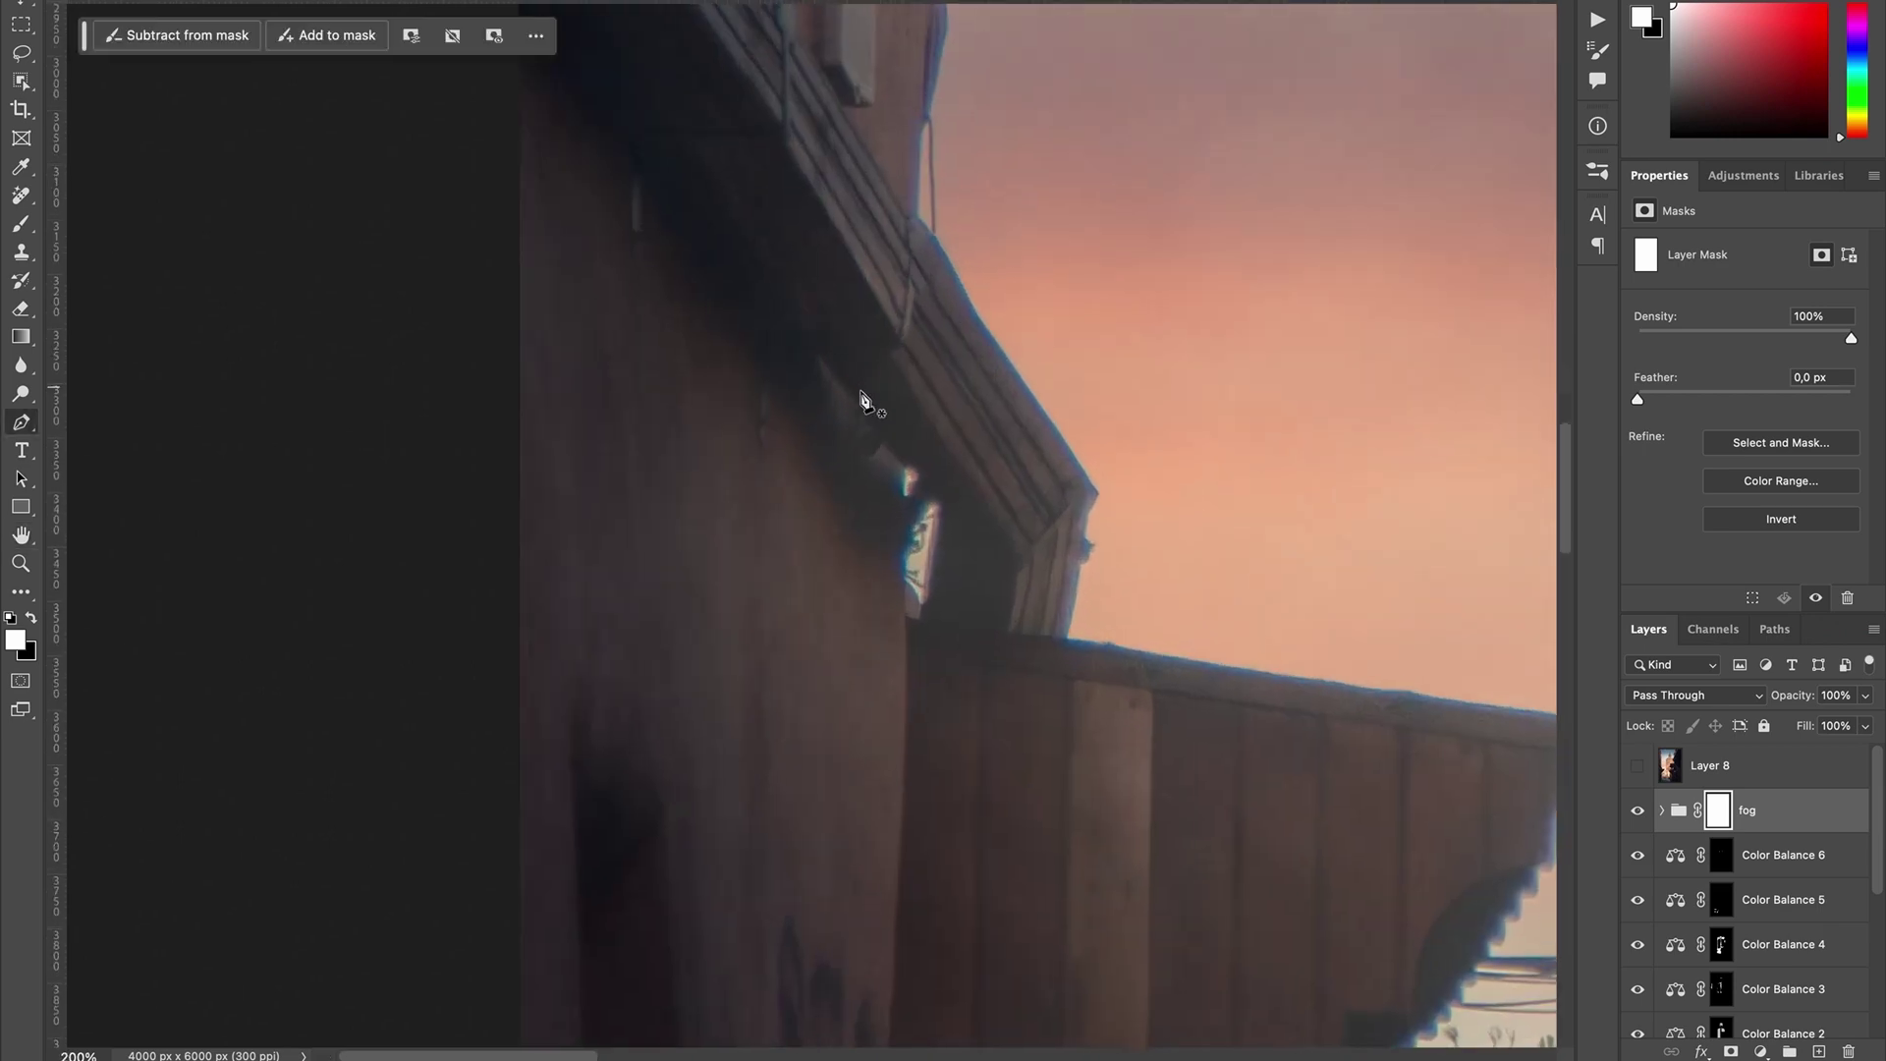
left_click(917, 216)
key("Return")
left_click(1095, 488)
scroll(1090, 548, "right", 5)
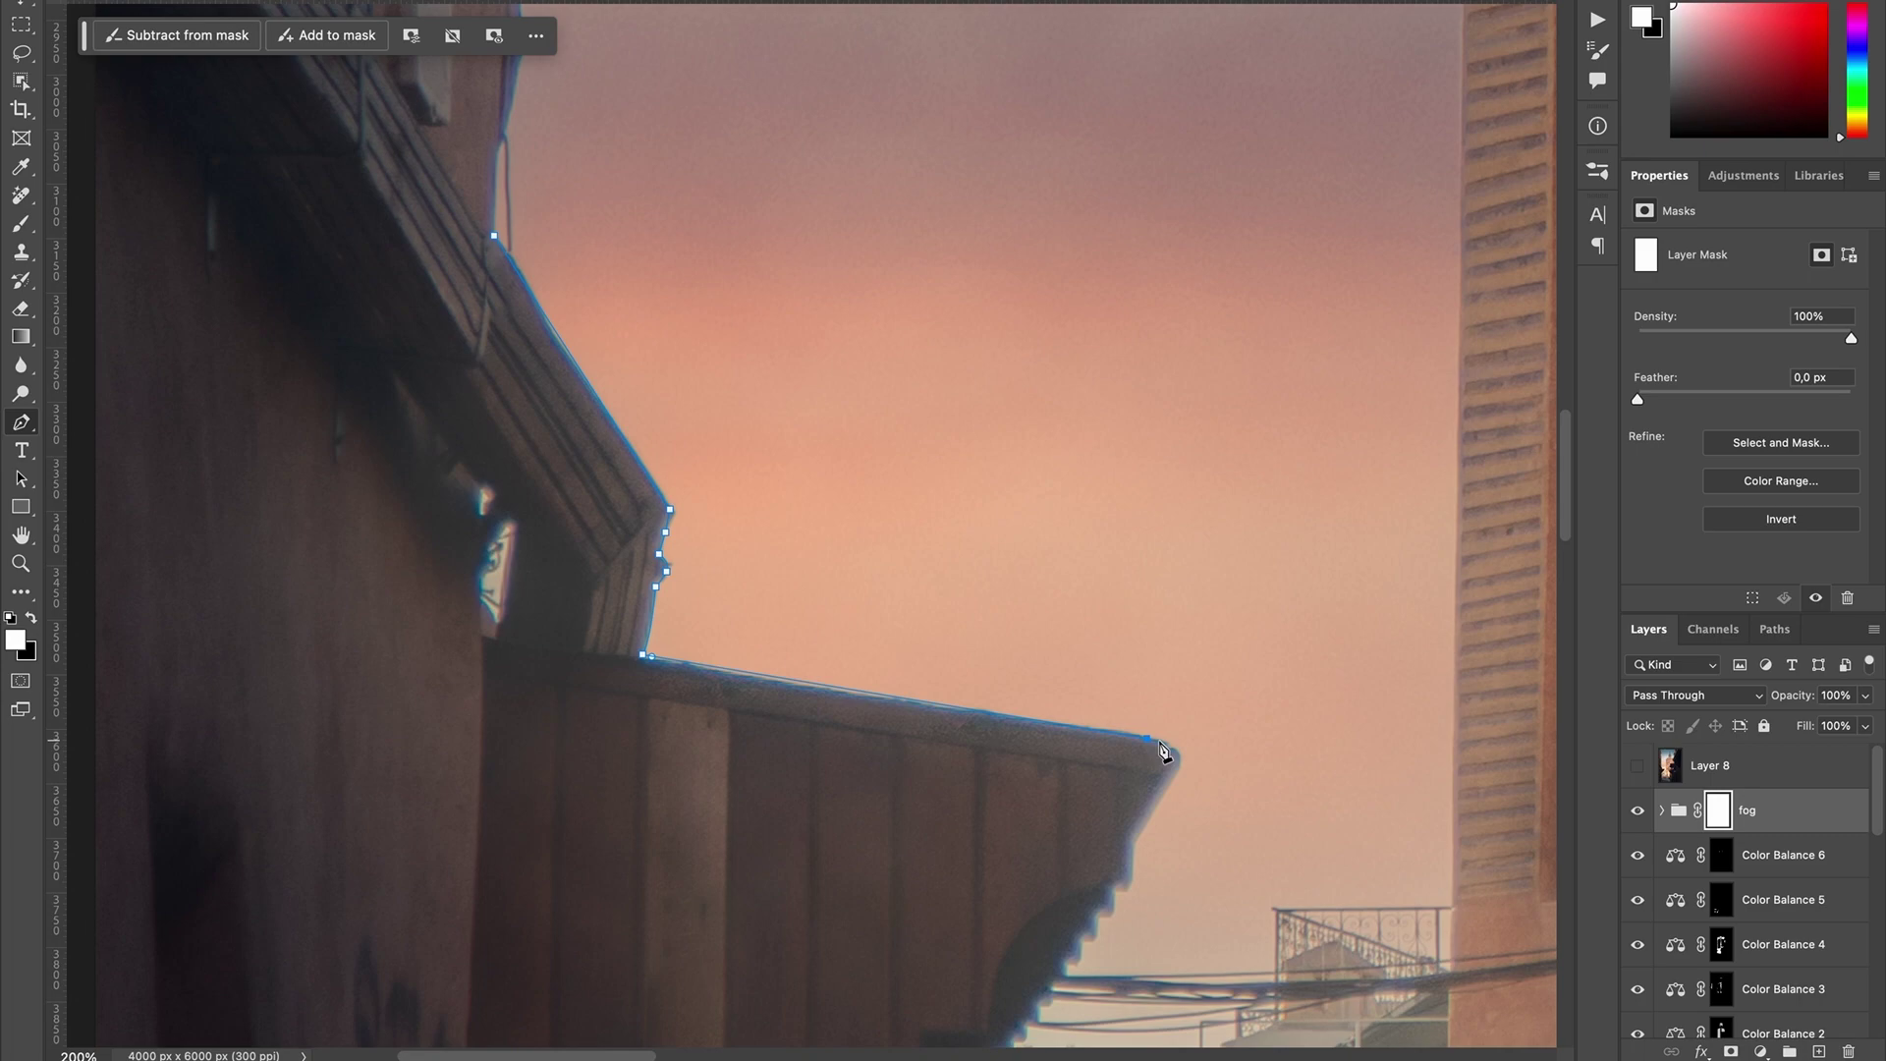
scroll(905, 631, "down", 8)
scroll(935, 668, "down", 5)
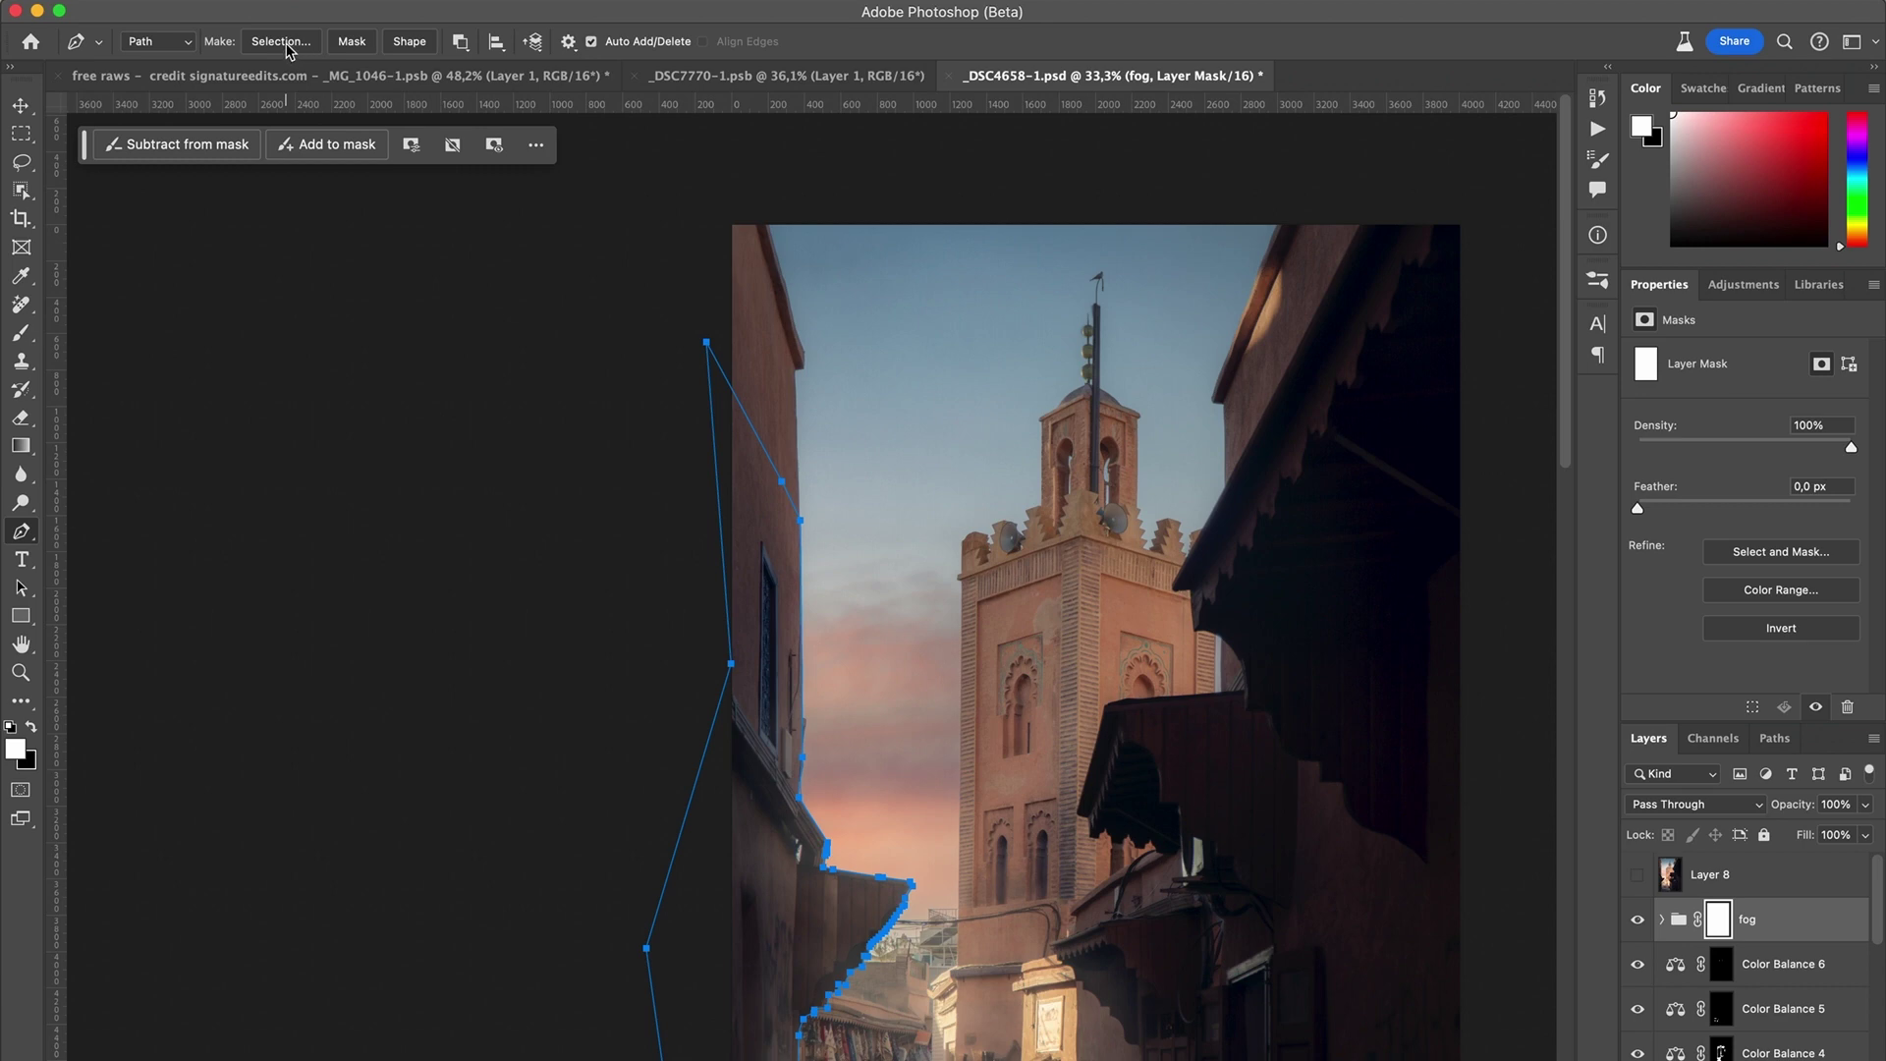
Step: Convert the traced path into a selection and zoom out to the whole photo
left_click(282, 41)
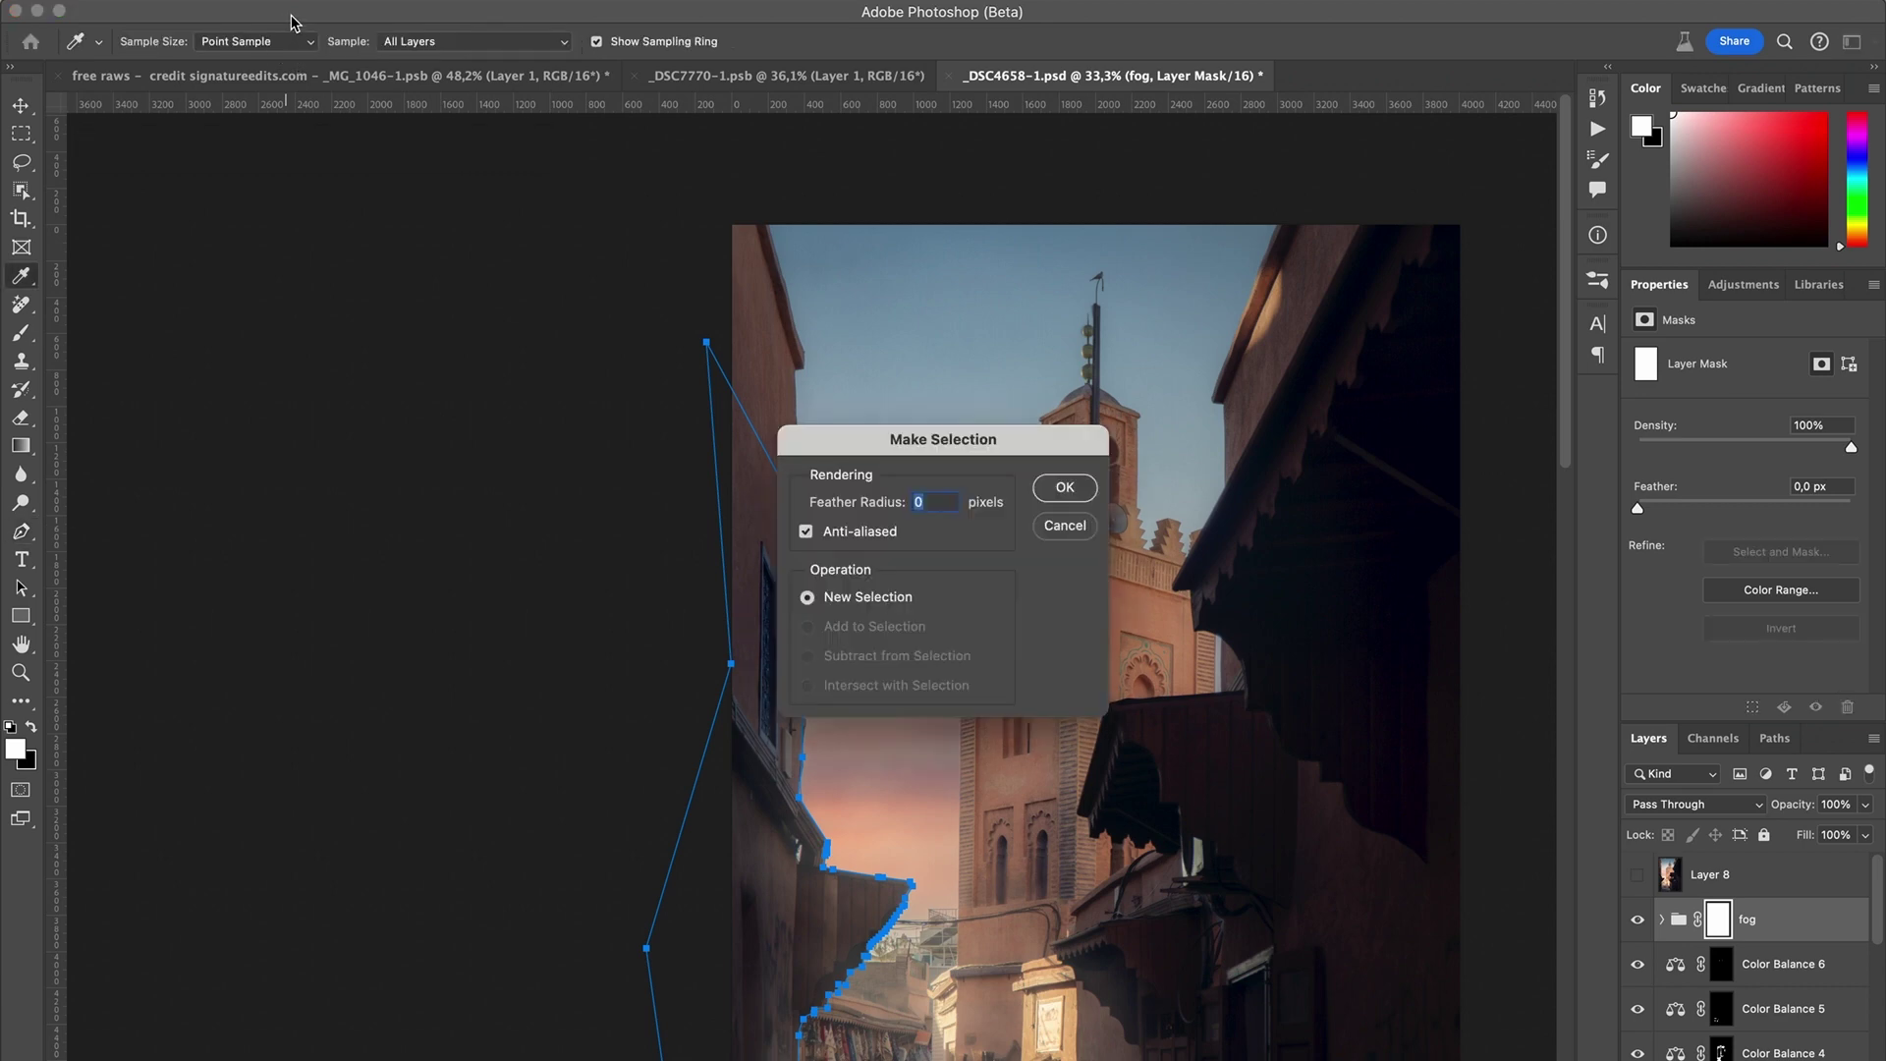
key("Return")
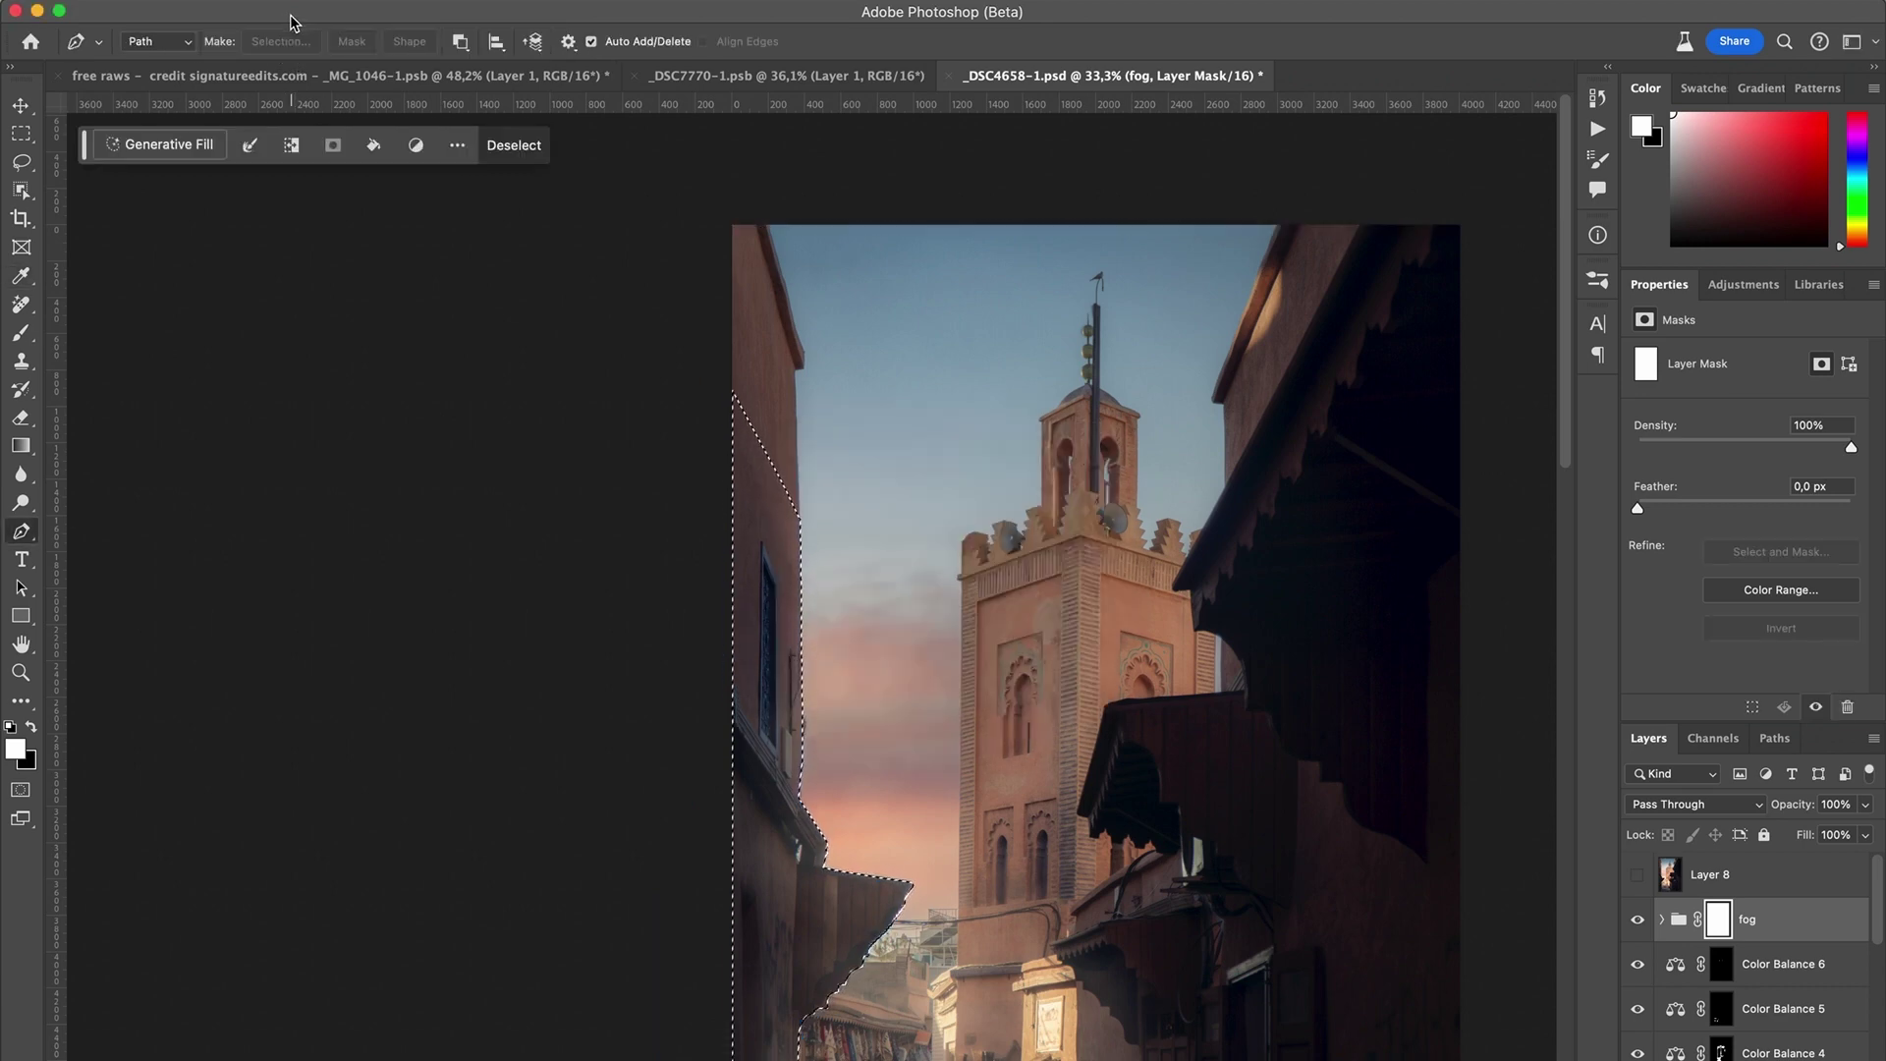
key("super+minus")
key("super+minus")
Step: Paint black at 100% opacity with a large brush over the left wall, then deselect
key("b")
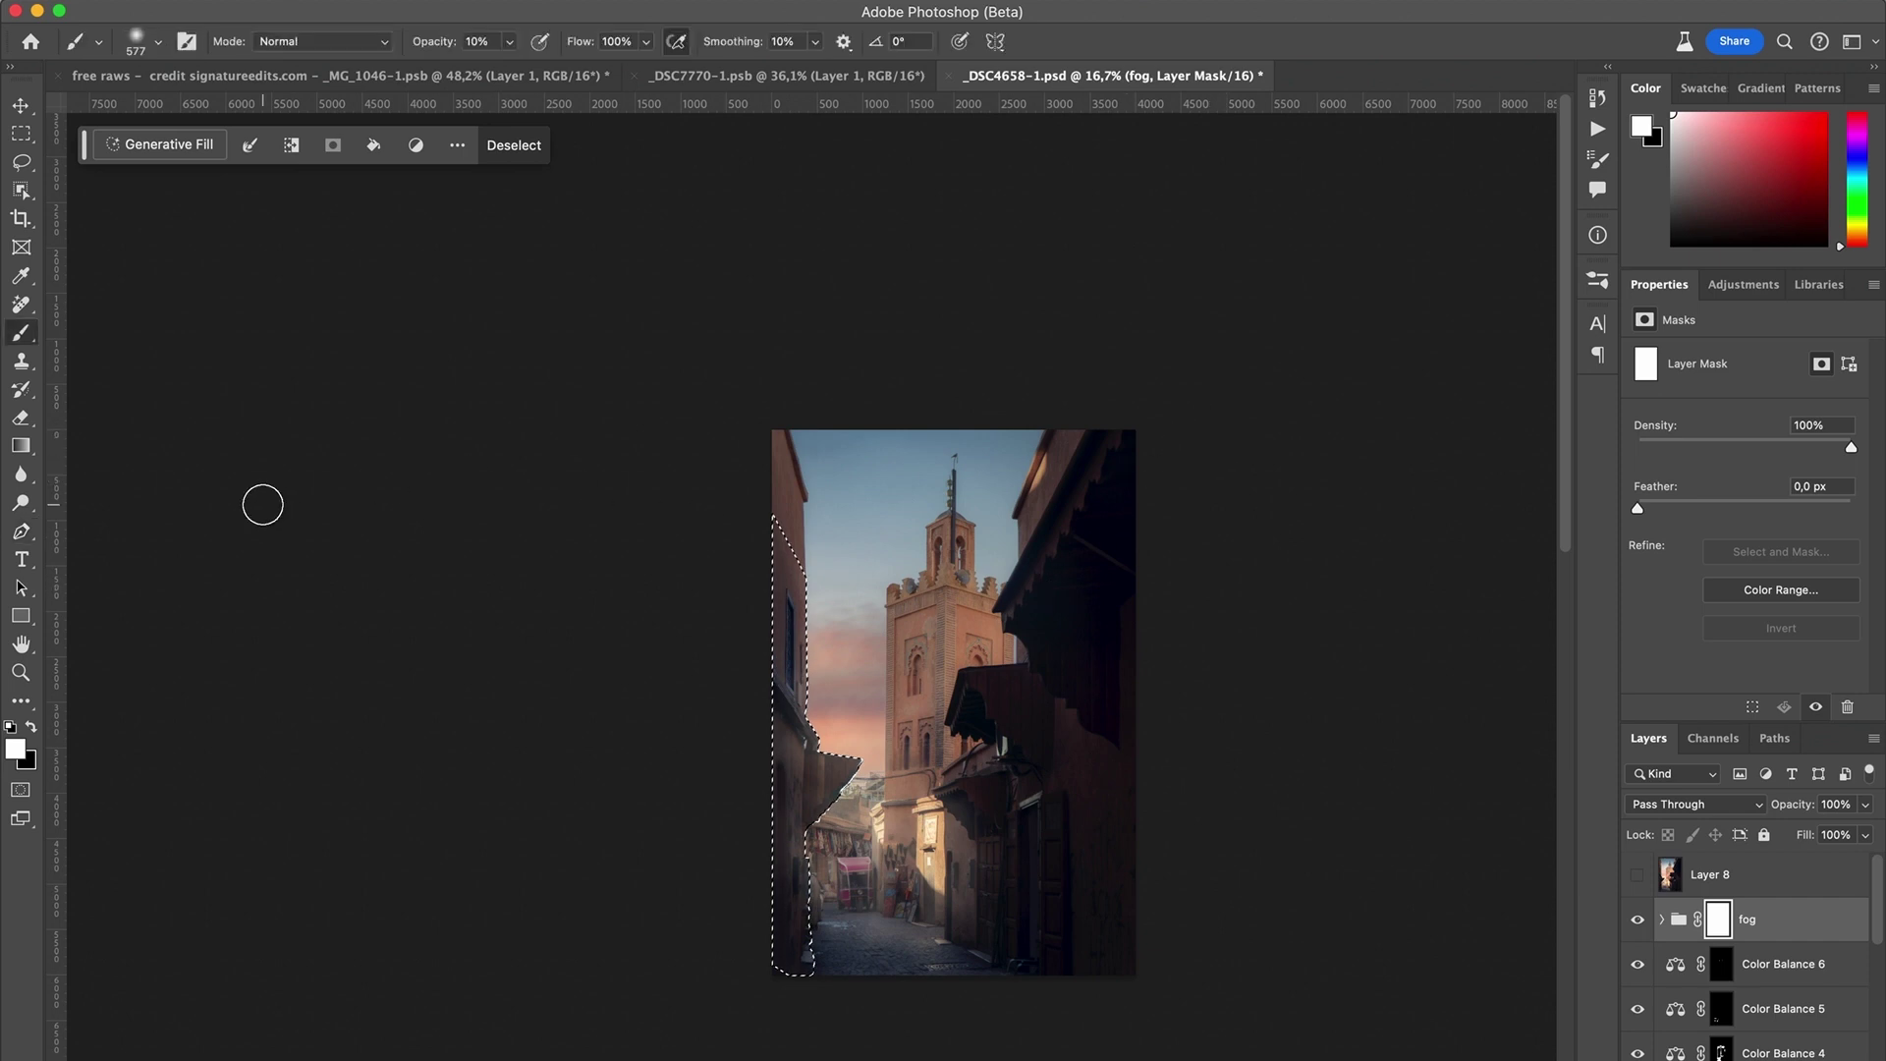
key("x")
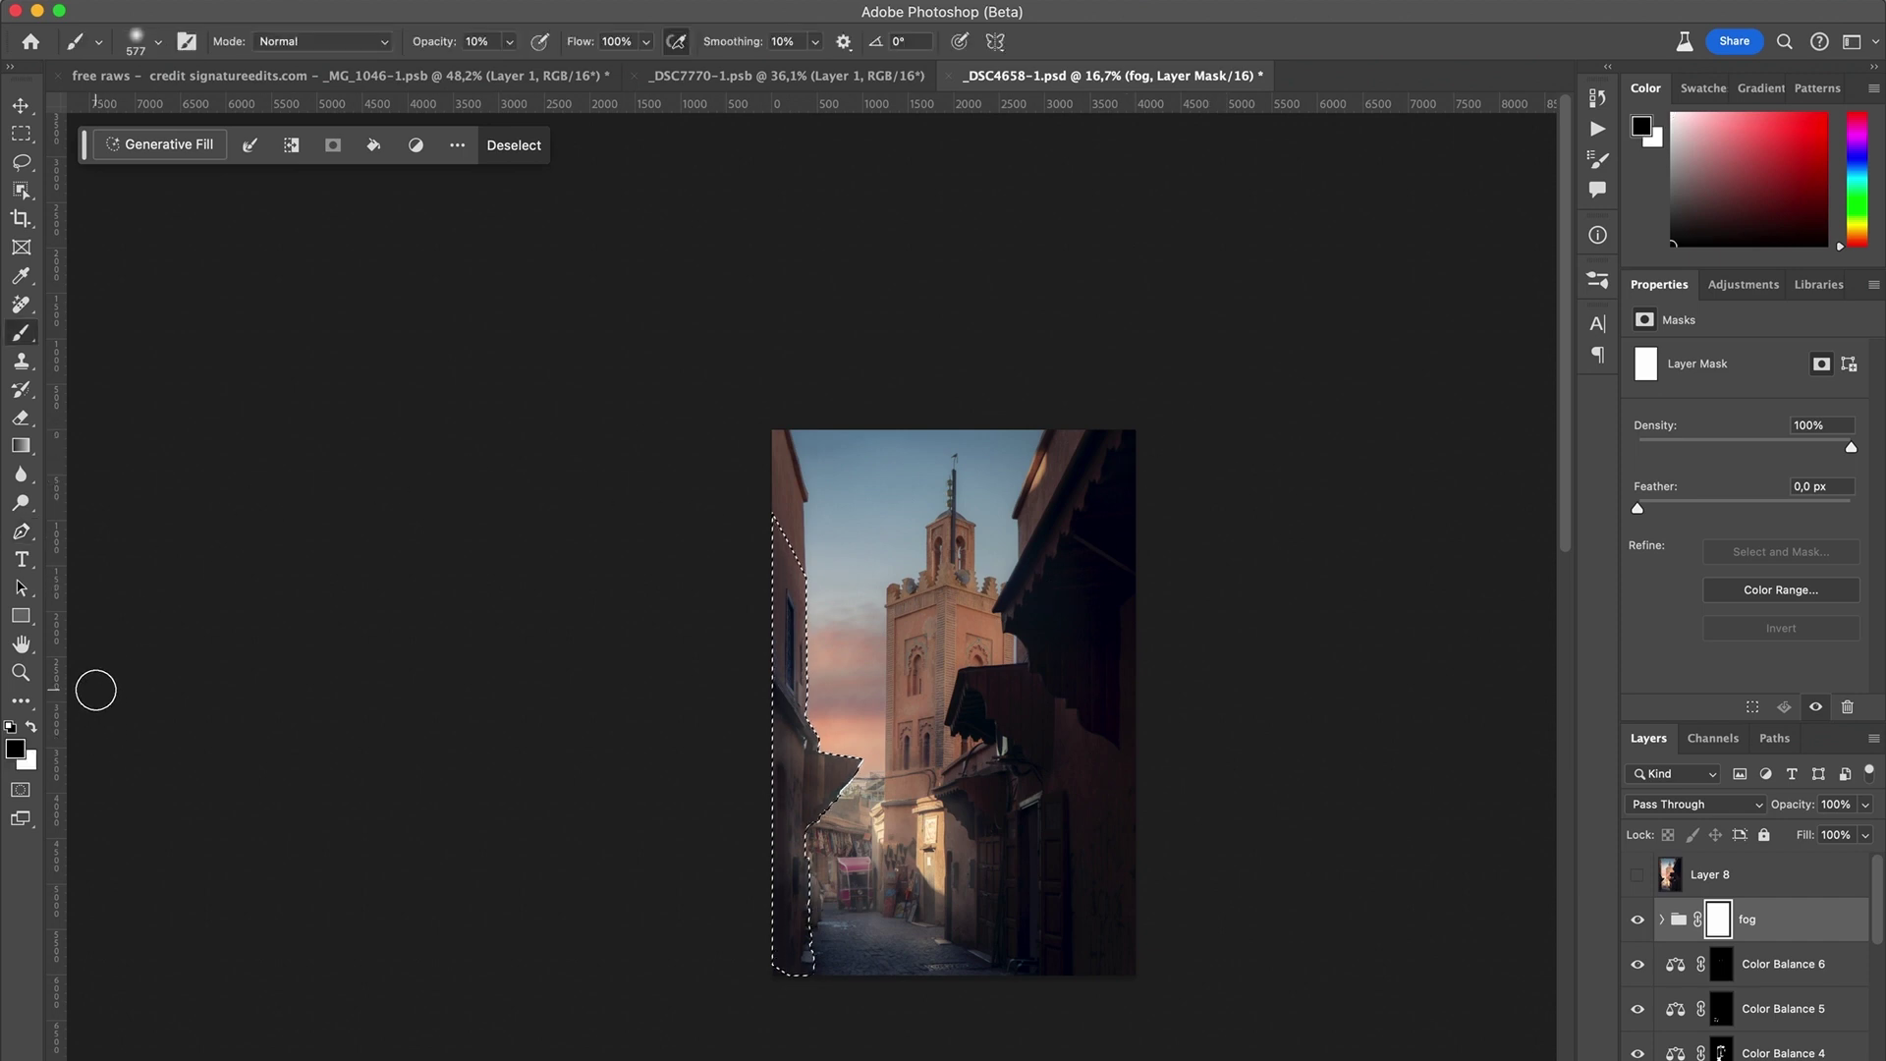
left_click(478, 42)
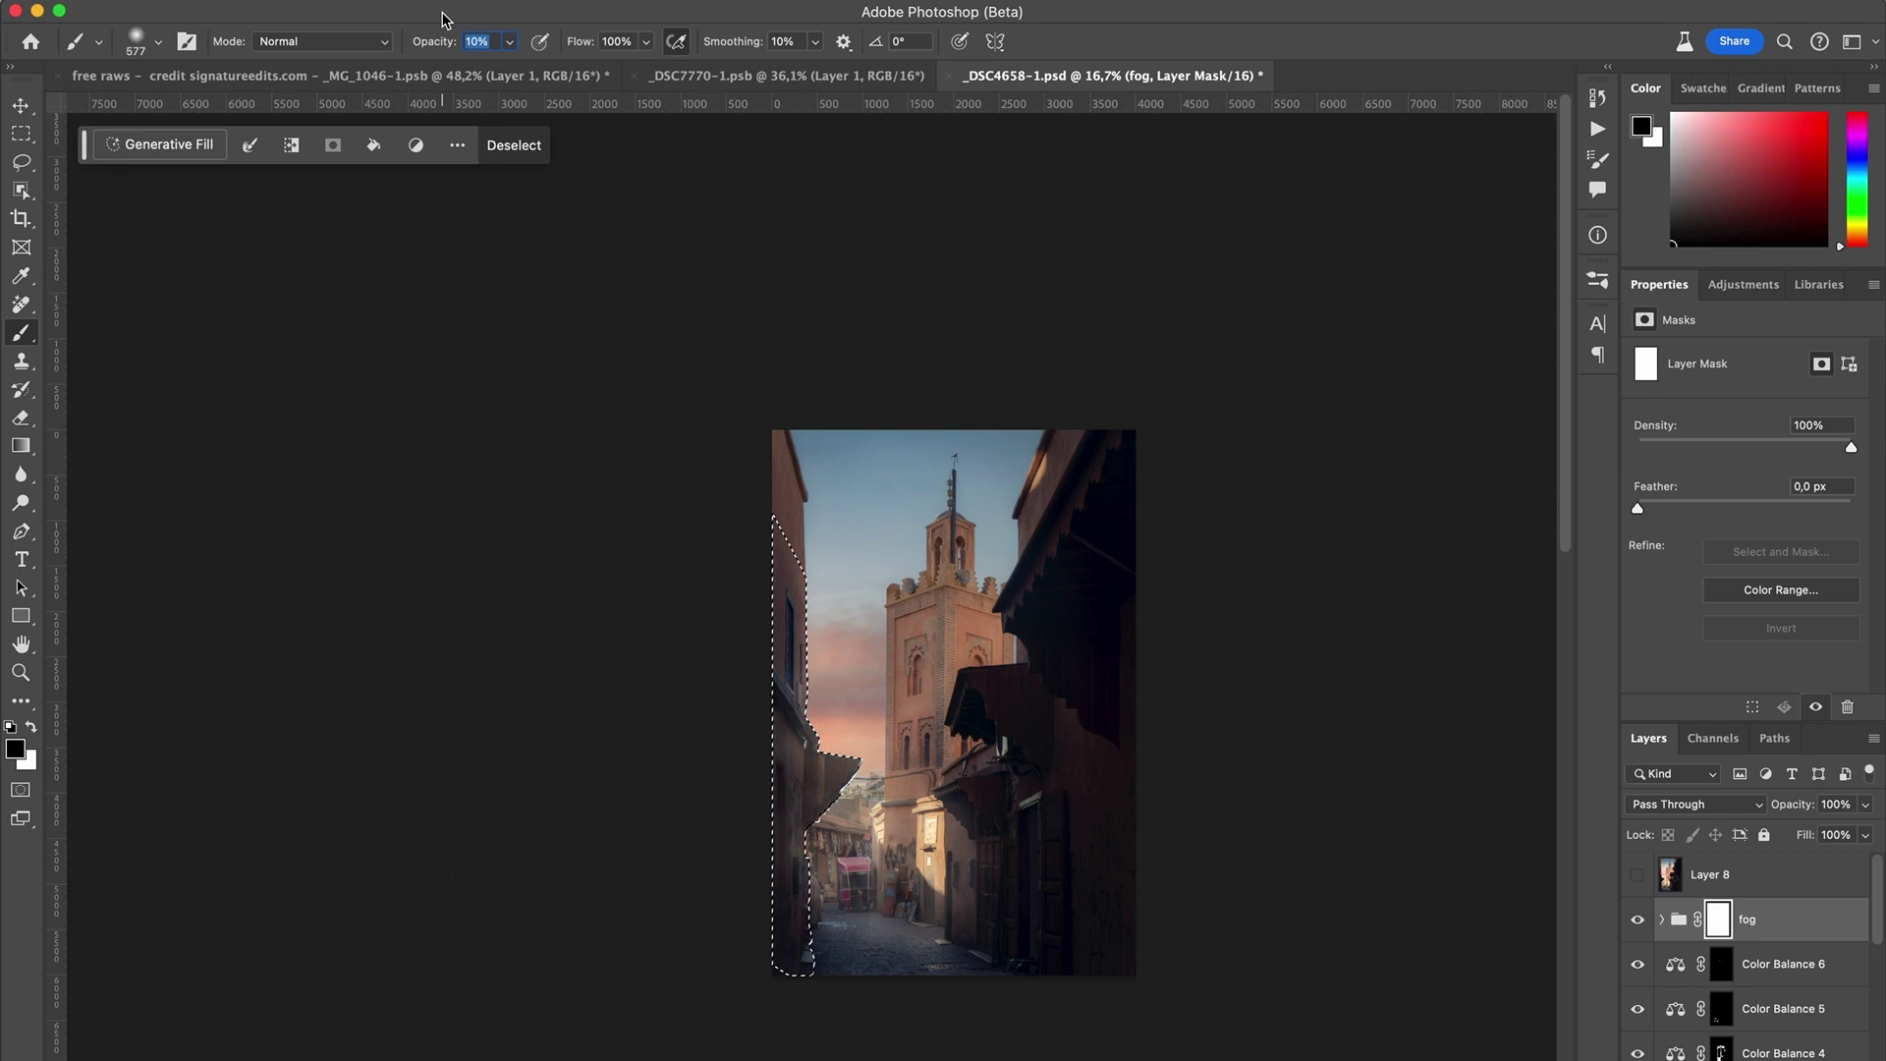
type("100")
key("Return")
left_click_drag(770, 687, 825, 687)
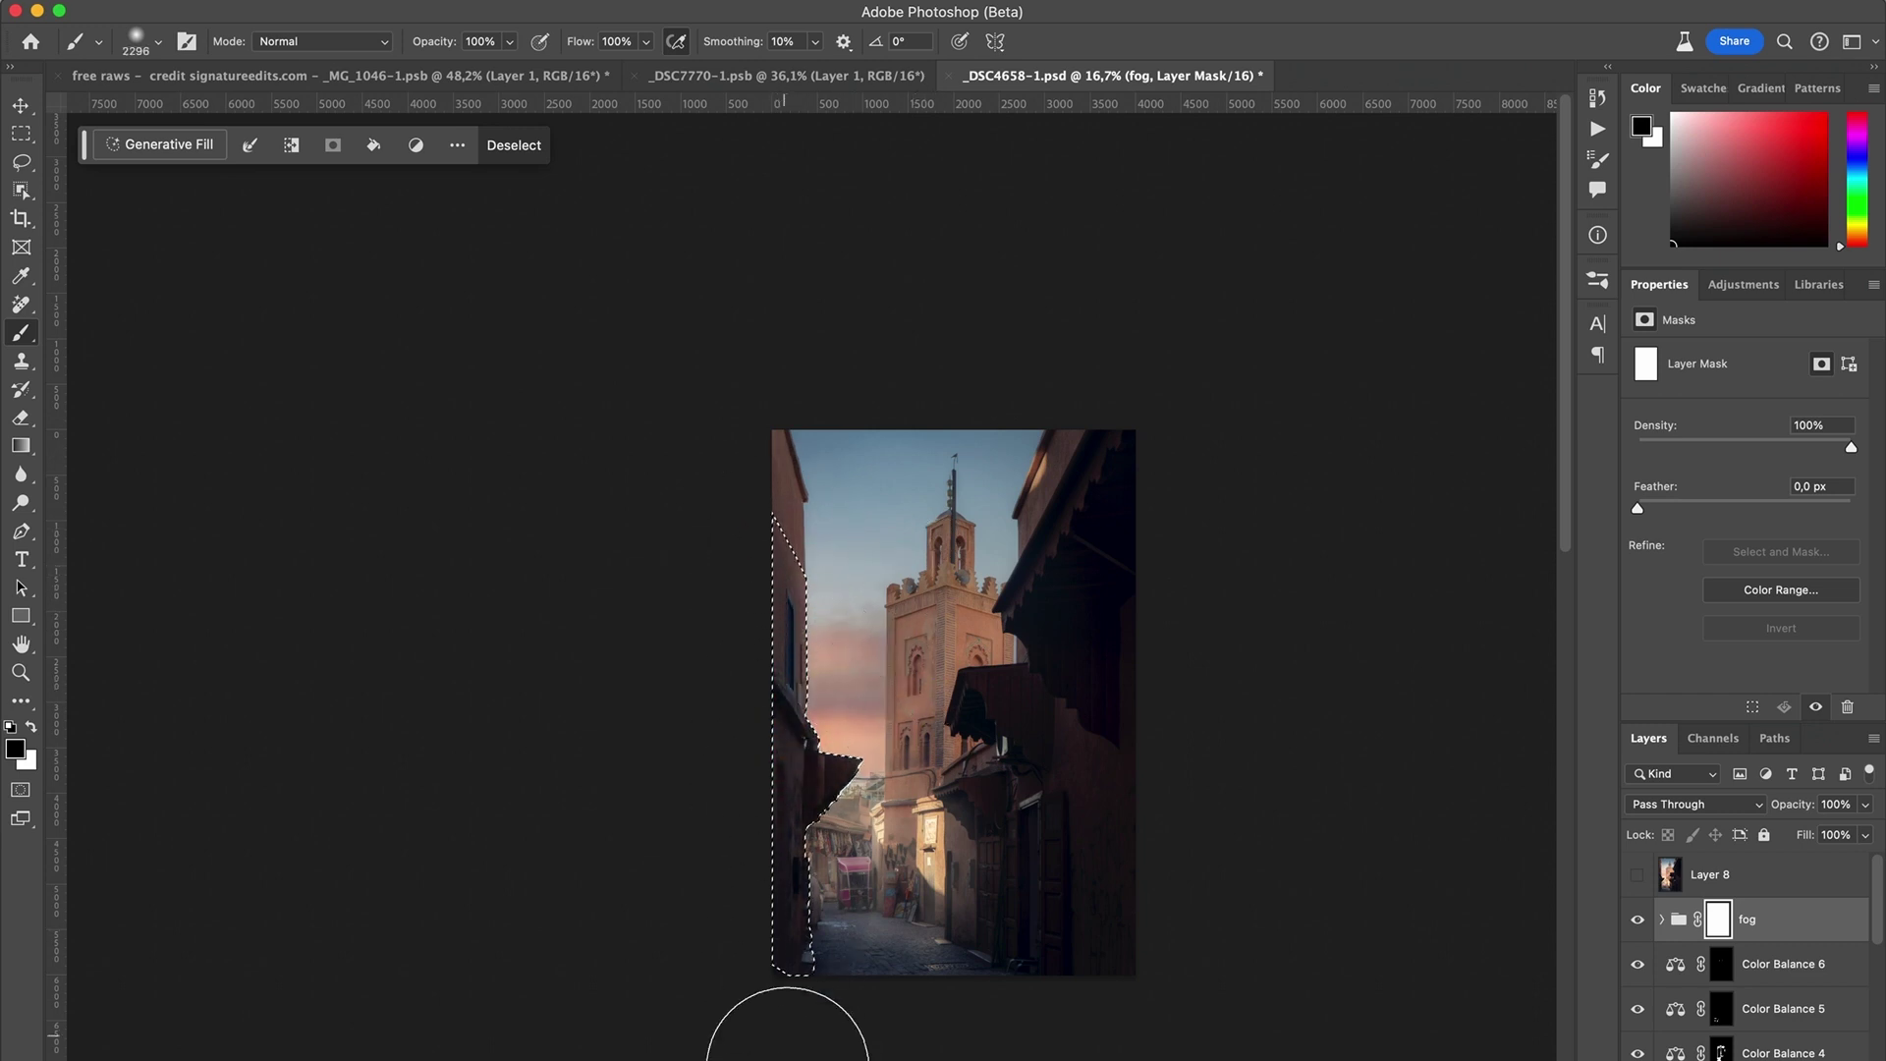
left_click(762, 652)
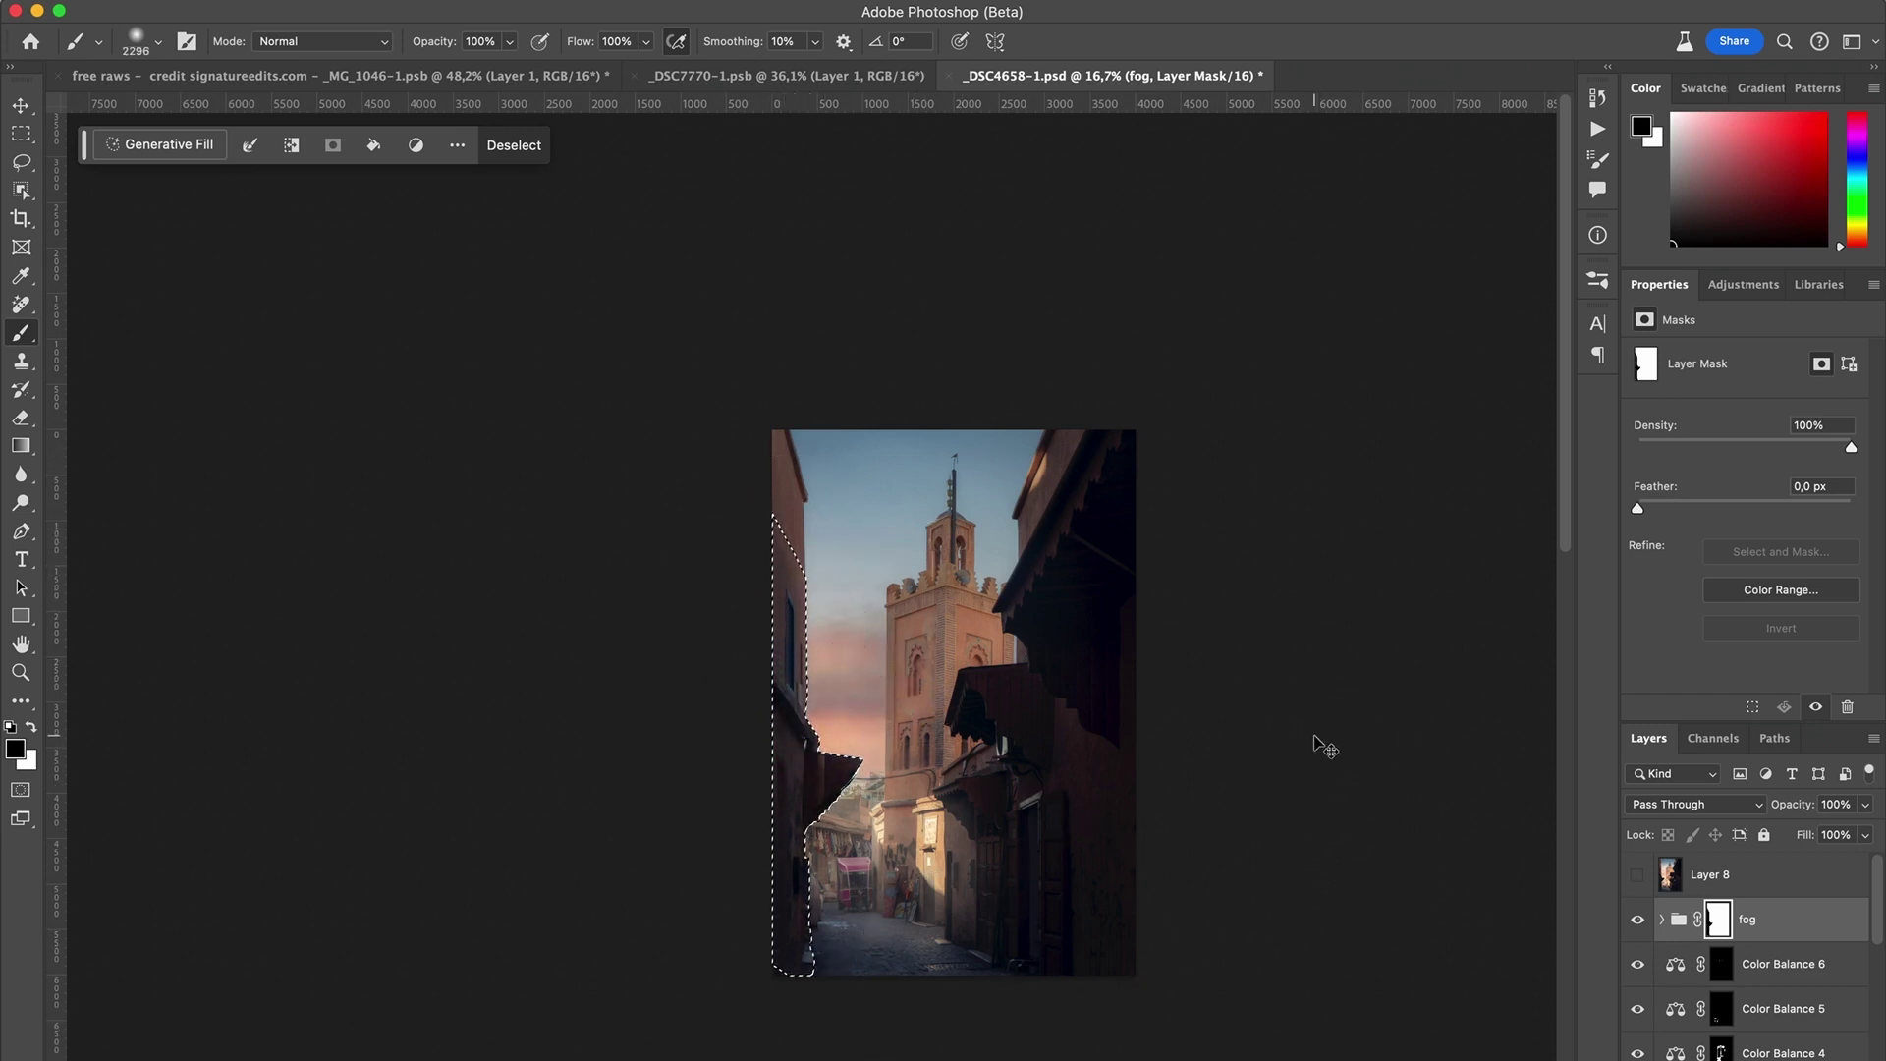
key("super+d")
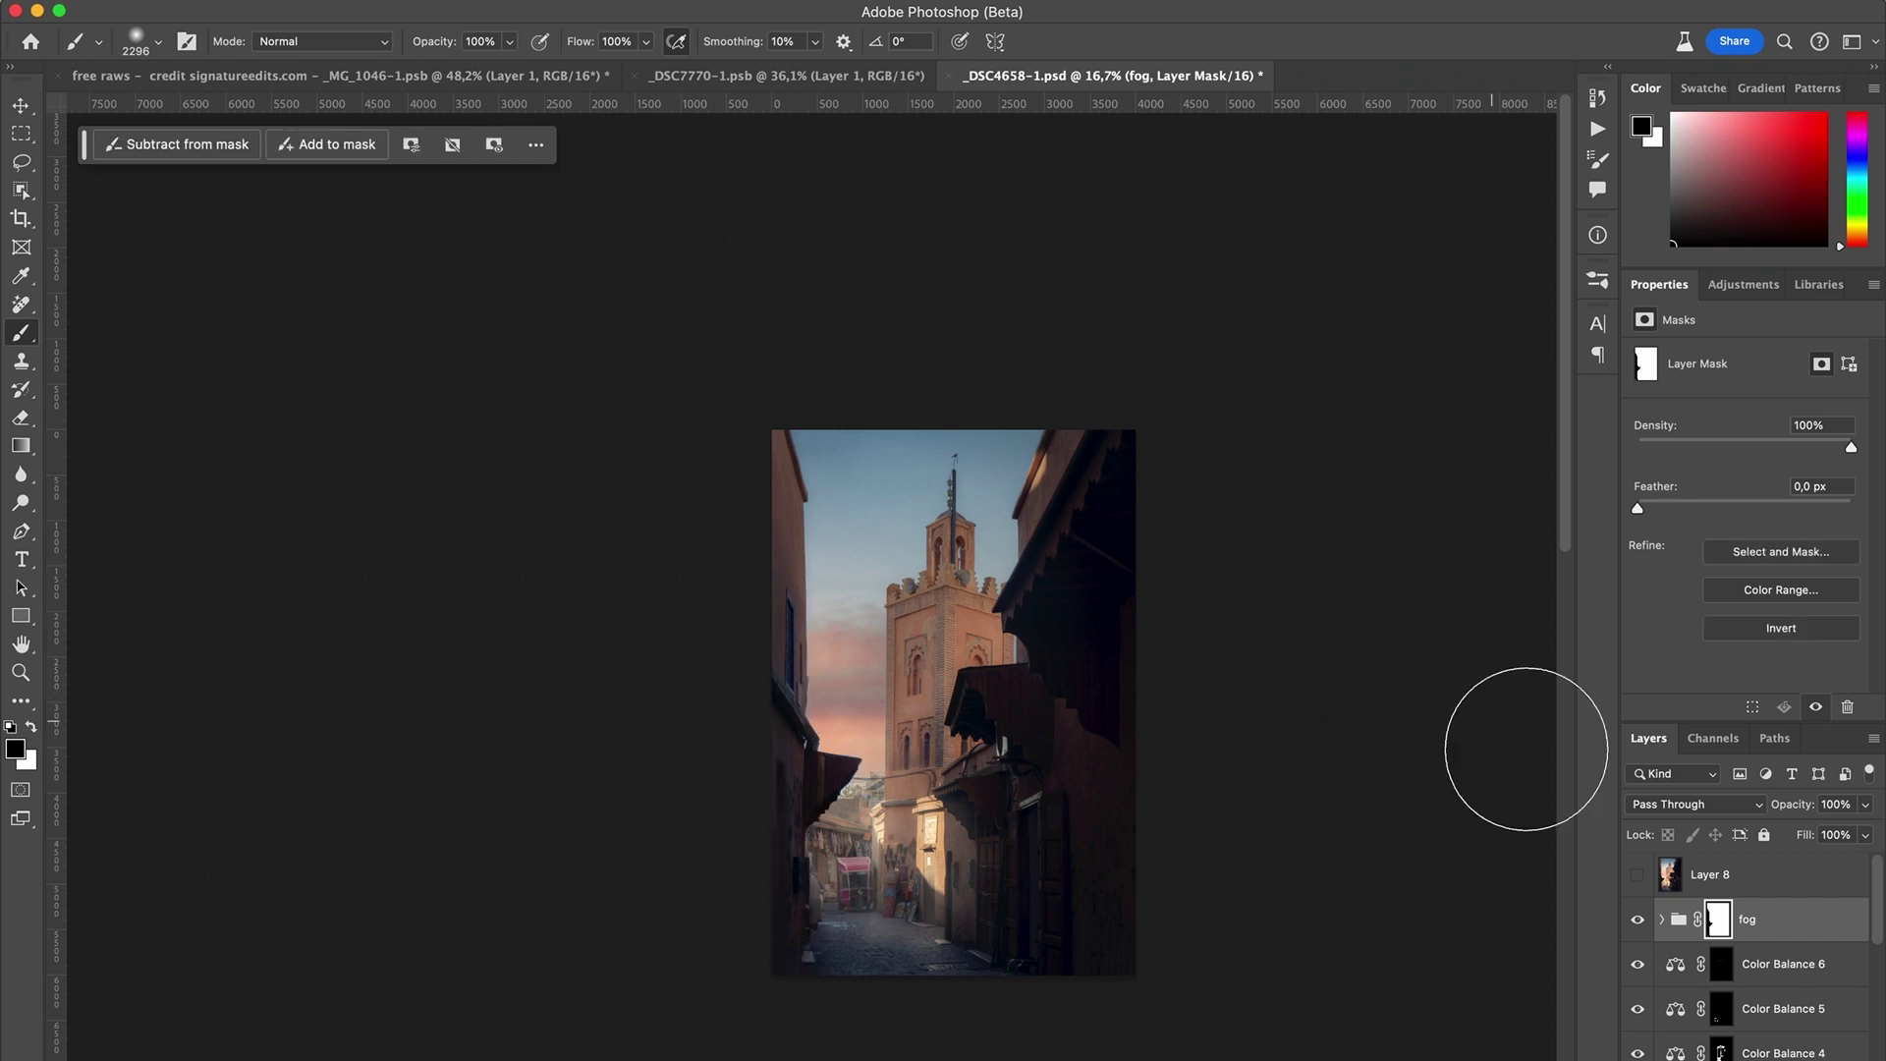
left_click(1720, 927, "shift")
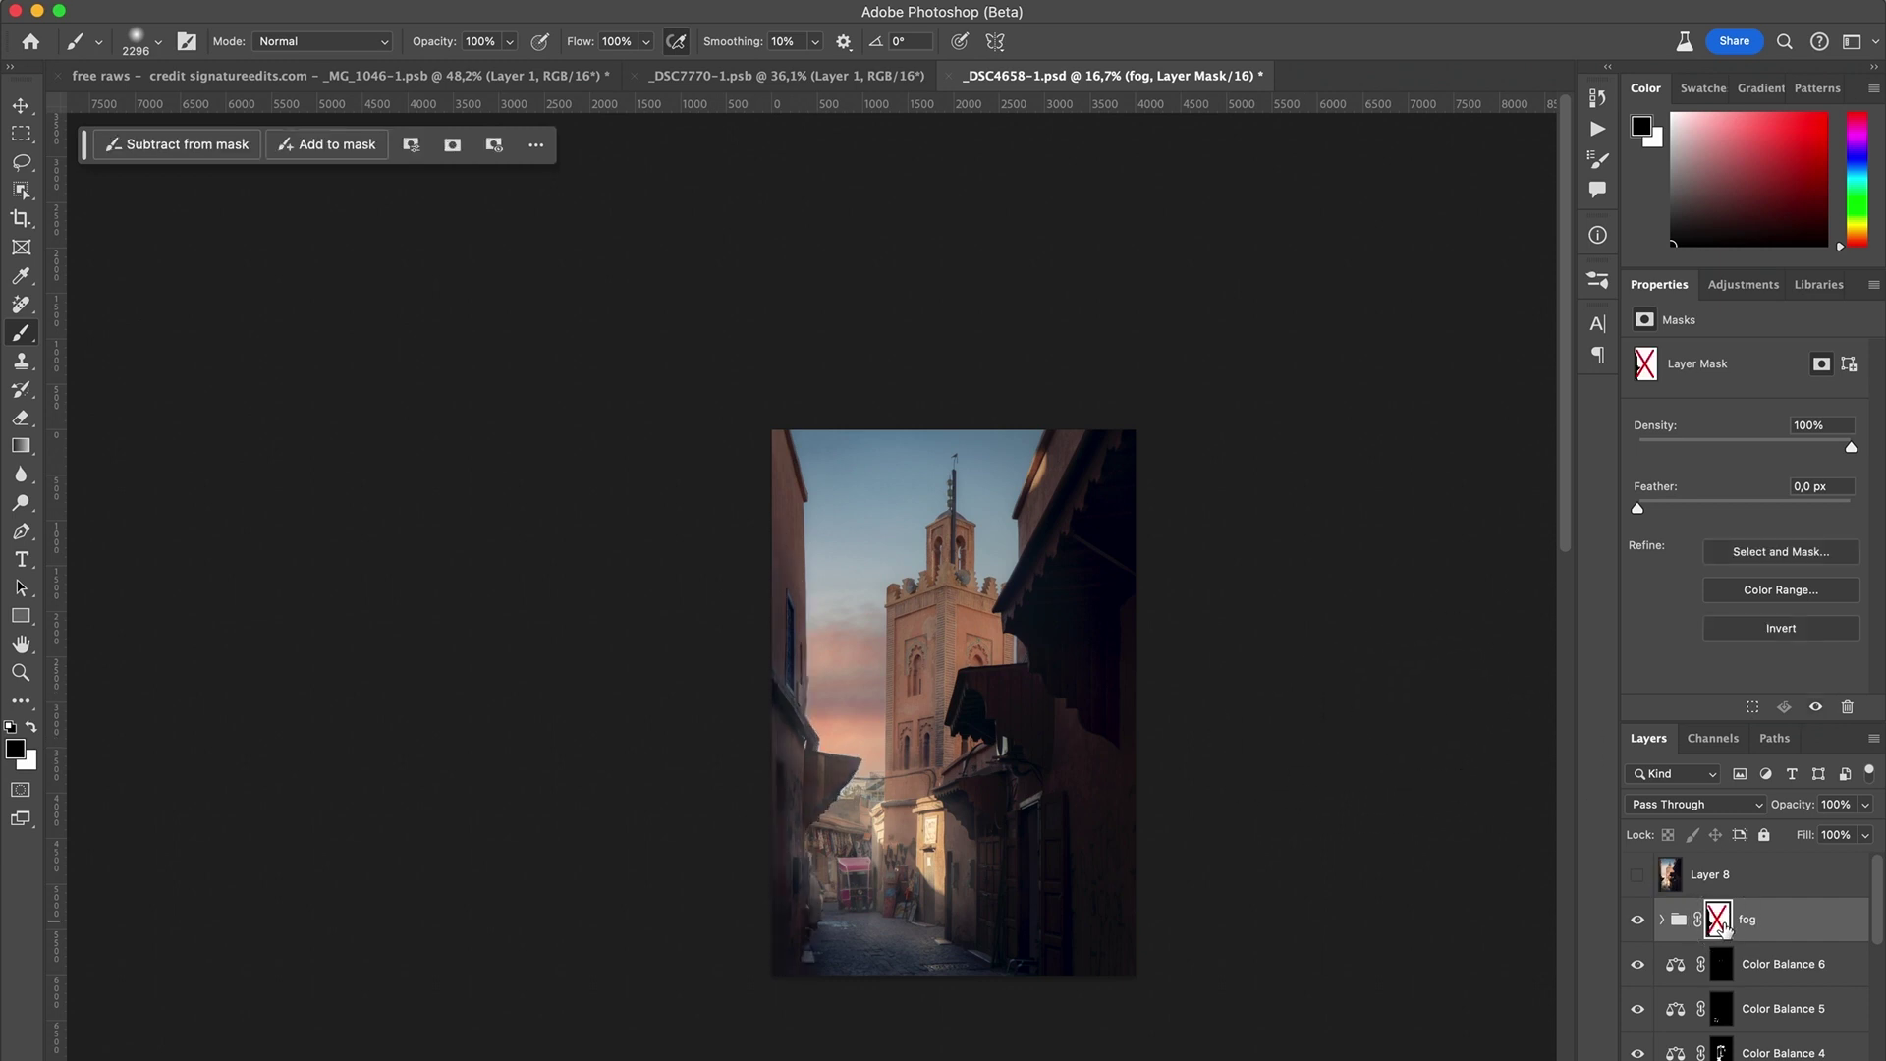
left_click(1722, 926, "shift")
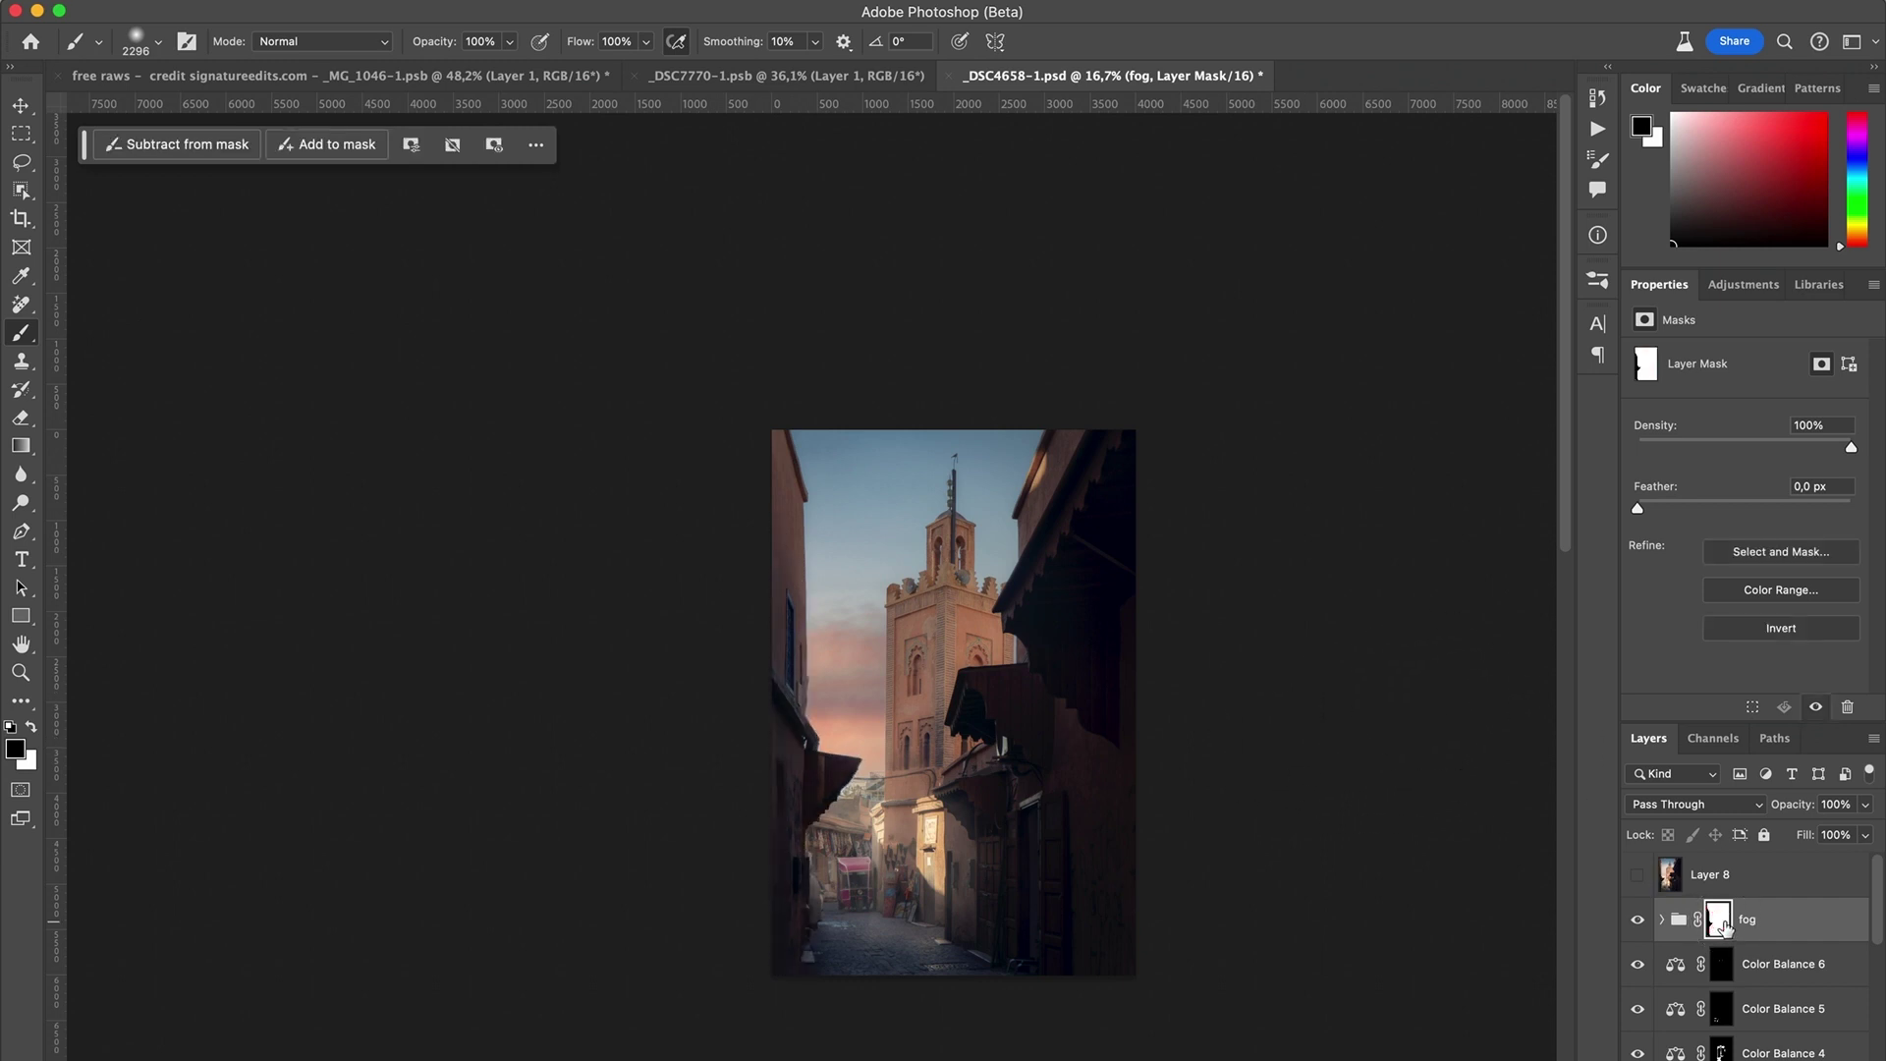
left_click(1722, 926, "shift")
left_click(1722, 926, "shift")
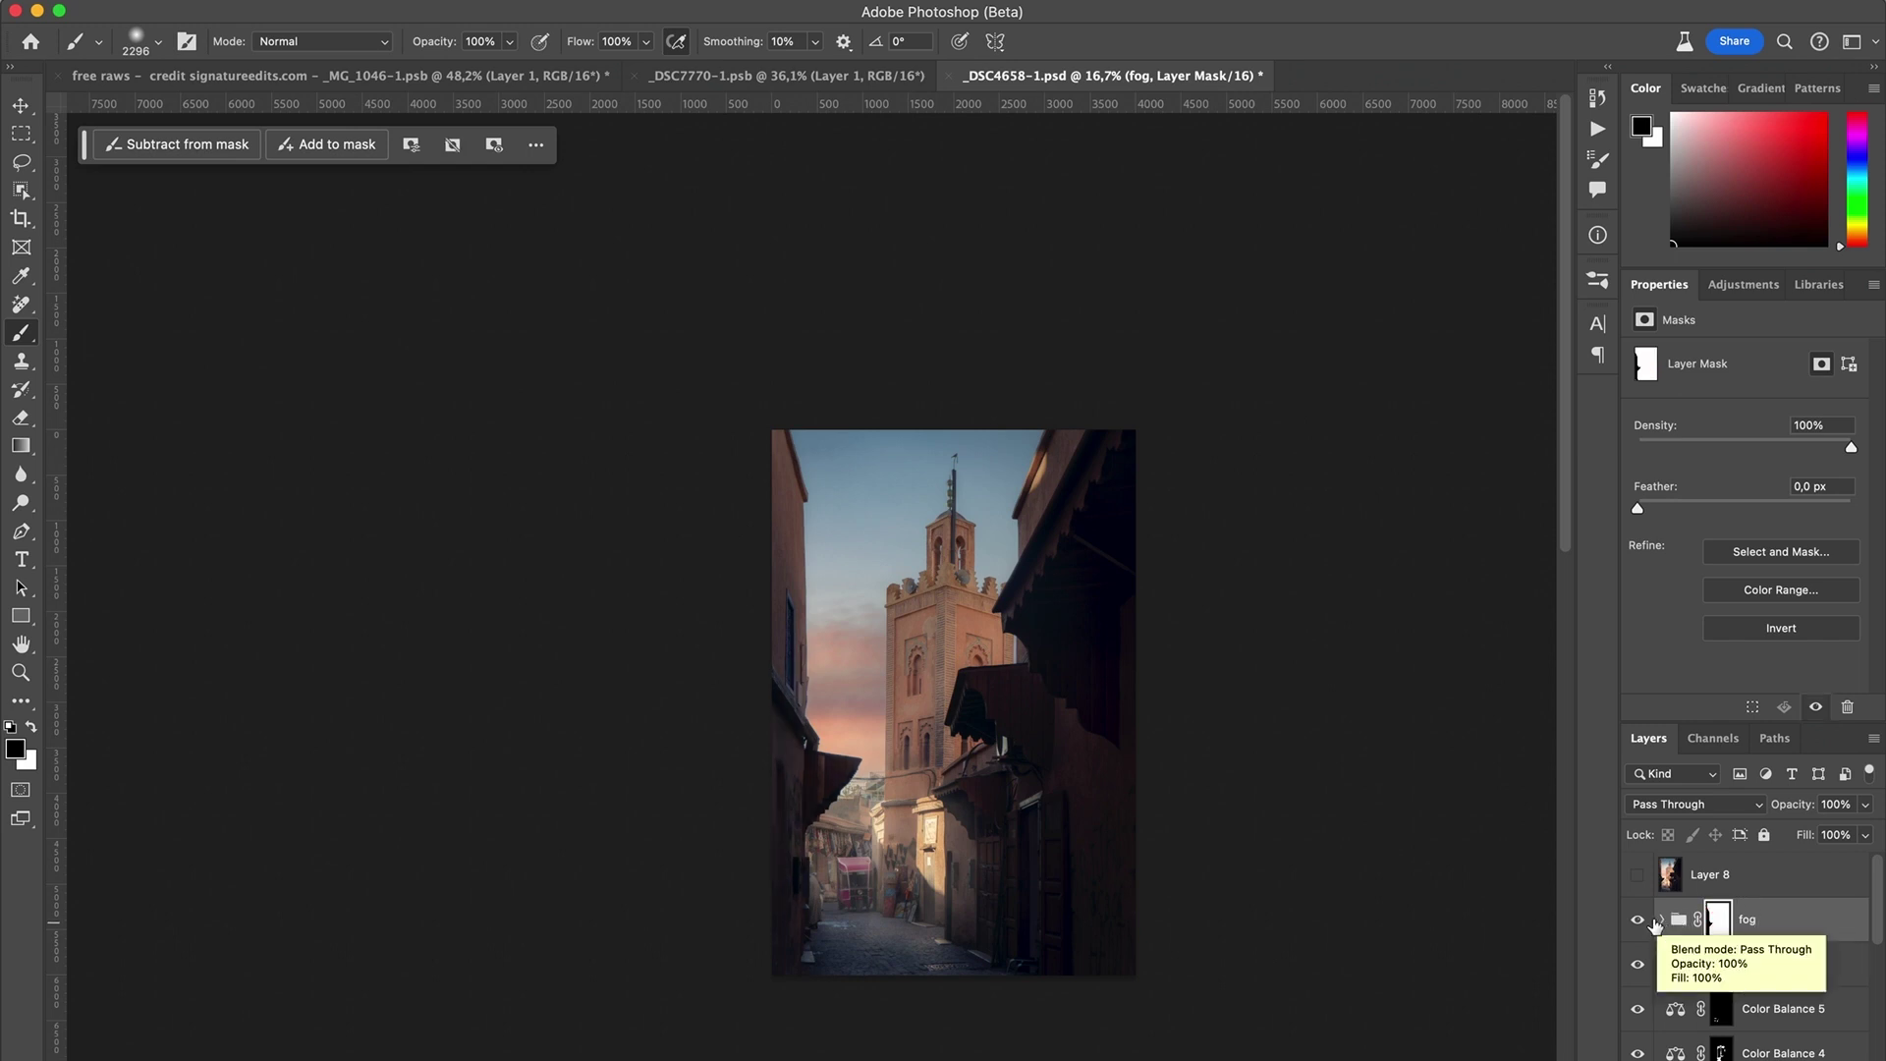
left_click(1637, 920)
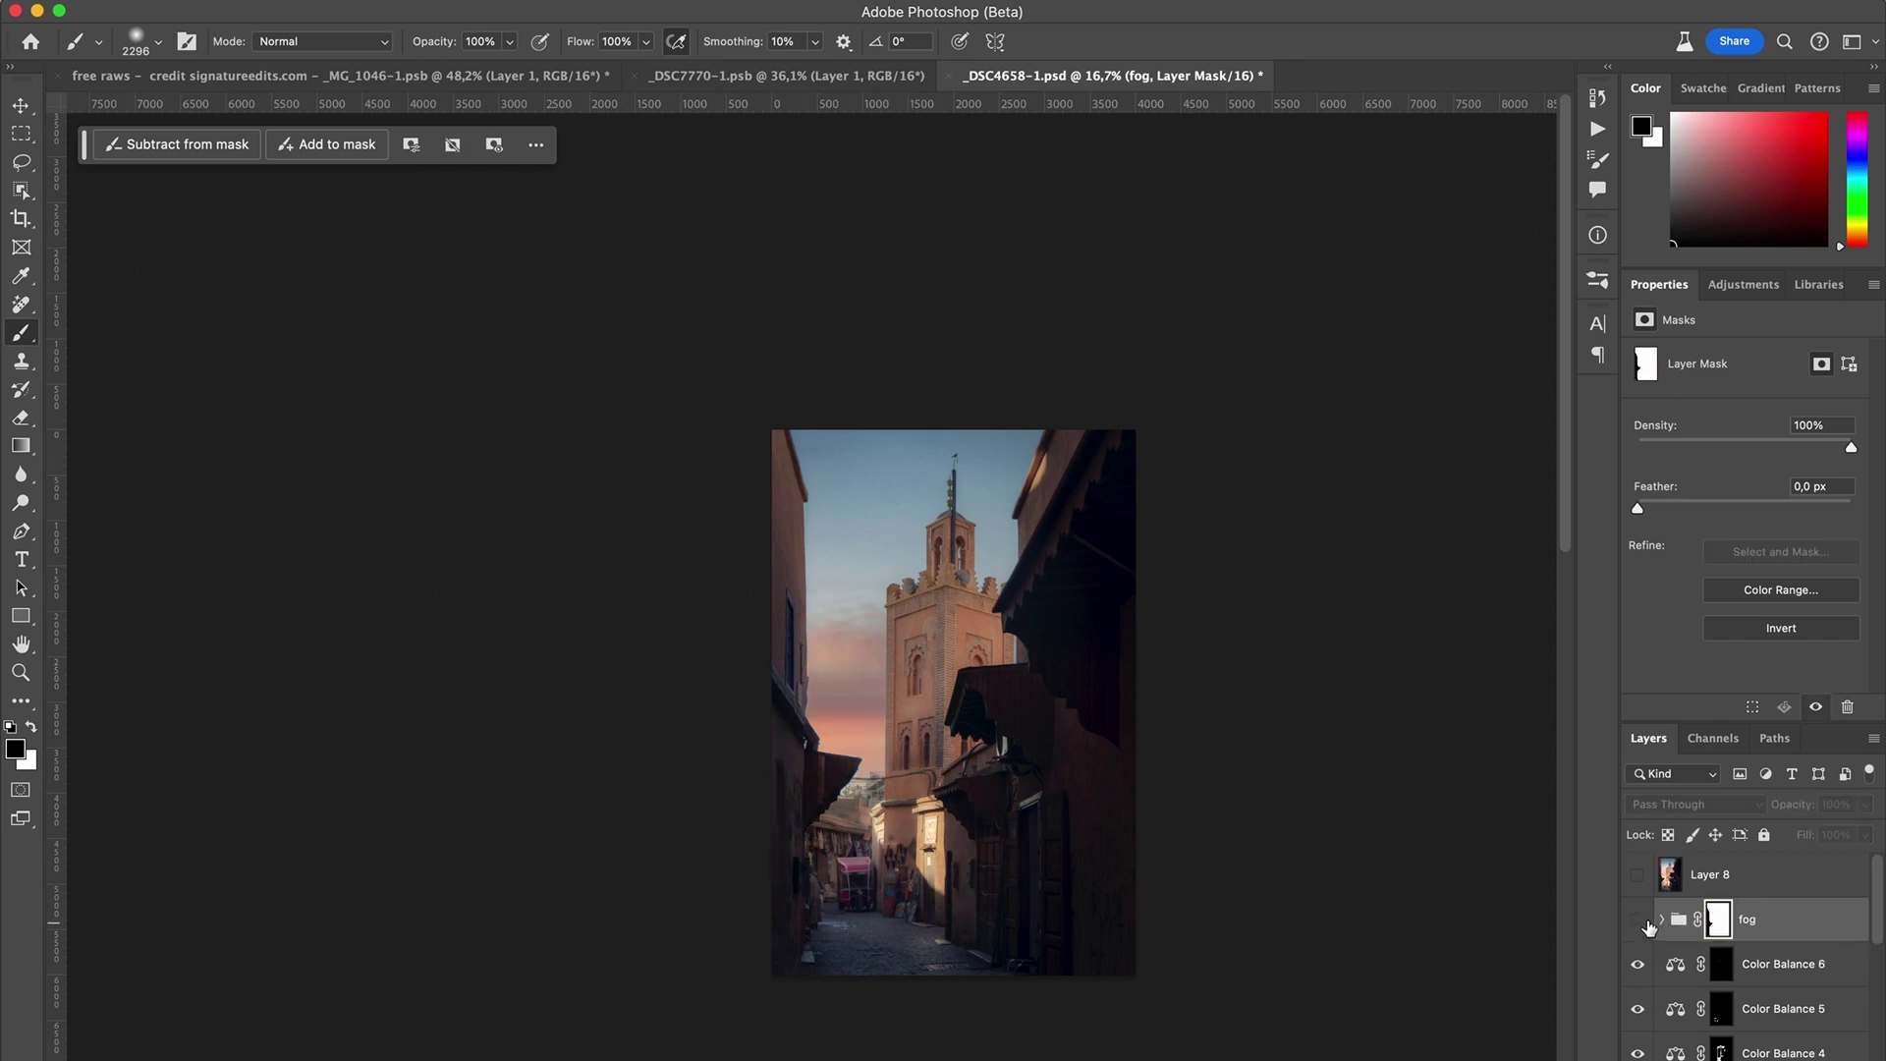
left_click(1637, 921)
key("super+equal")
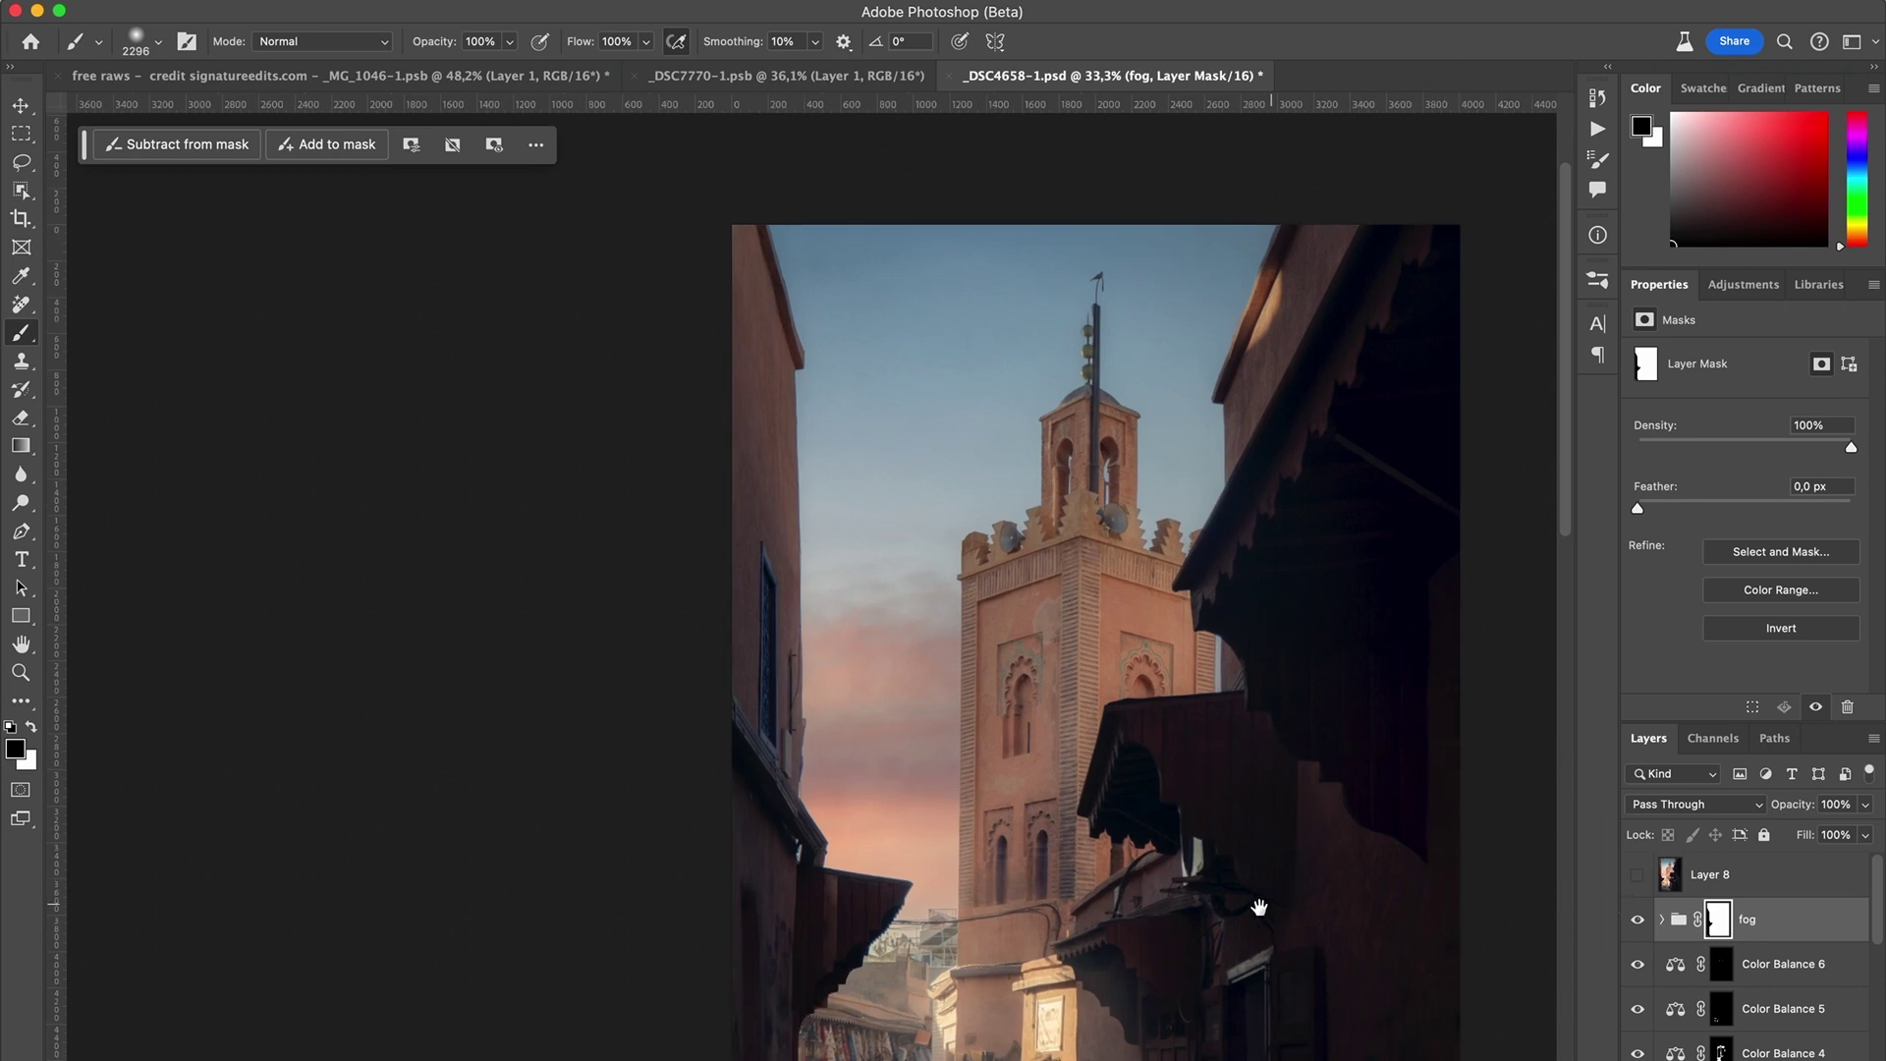
key("space")
left_click_drag(1199, 854, 1010, 593)
key("super+minus")
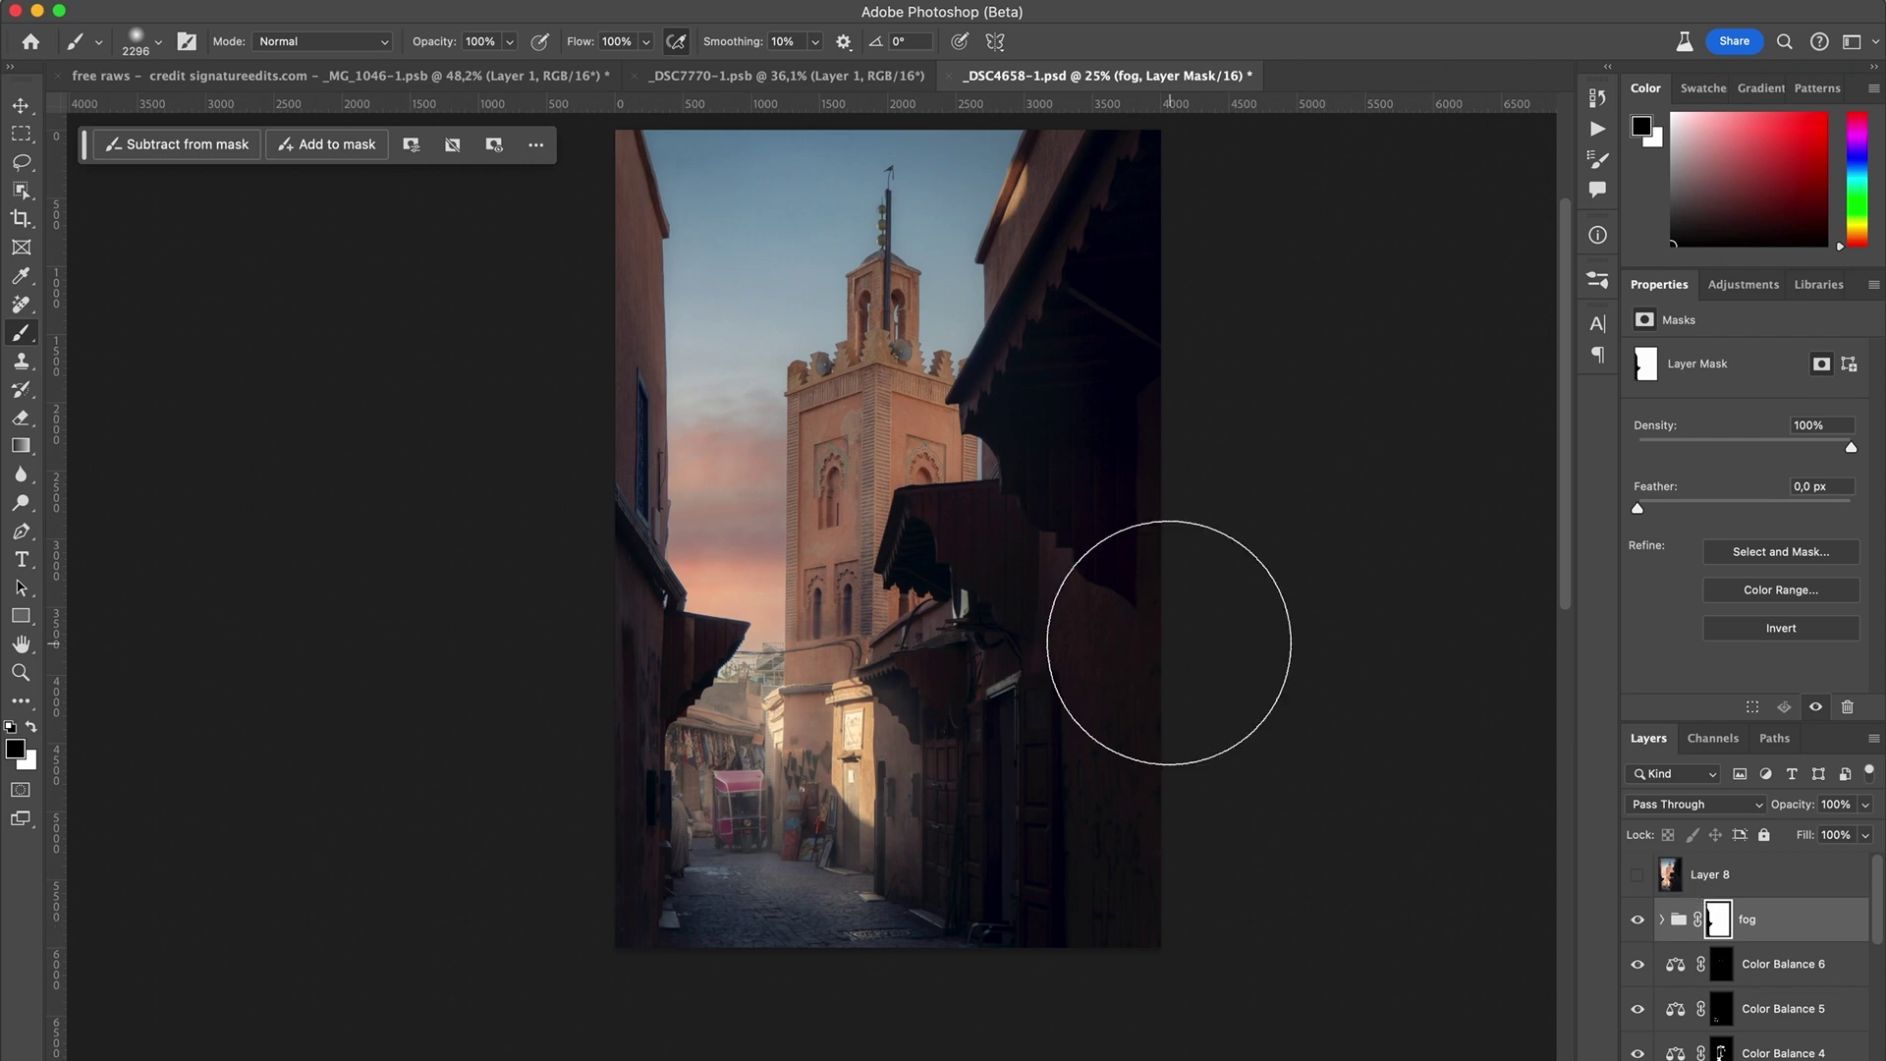
Step: Shrink the brush to 974 px, paint black over the right wall and awnings, then compare
left_click_drag(980, 770, 864, 770)
mouse_move(1085, 791)
left_mouse_down()
mouse_move(985, 714)
mouse_move(924, 701)
mouse_move(936, 690)
mouse_move(948, 716)
mouse_move(922, 714)
mouse_move(929, 665)
mouse_move(930, 867)
mouse_move(894, 939)
mouse_move(767, 943)
mouse_move(861, 935)
mouse_move(791, 923)
mouse_move(751, 950)
mouse_move(874, 930)
mouse_move(697, 935)
mouse_move(774, 945)
mouse_move(640, 961)
mouse_move(932, 973)
mouse_move(991, 877)
mouse_move(933, 896)
mouse_move(926, 671)
mouse_move(964, 643)
mouse_move(959, 542)
mouse_move(985, 532)
mouse_move(936, 543)
mouse_move(1006, 627)
mouse_move(1014, 388)
mouse_move(1056, 359)
mouse_move(1145, 357)
left_mouse_up()
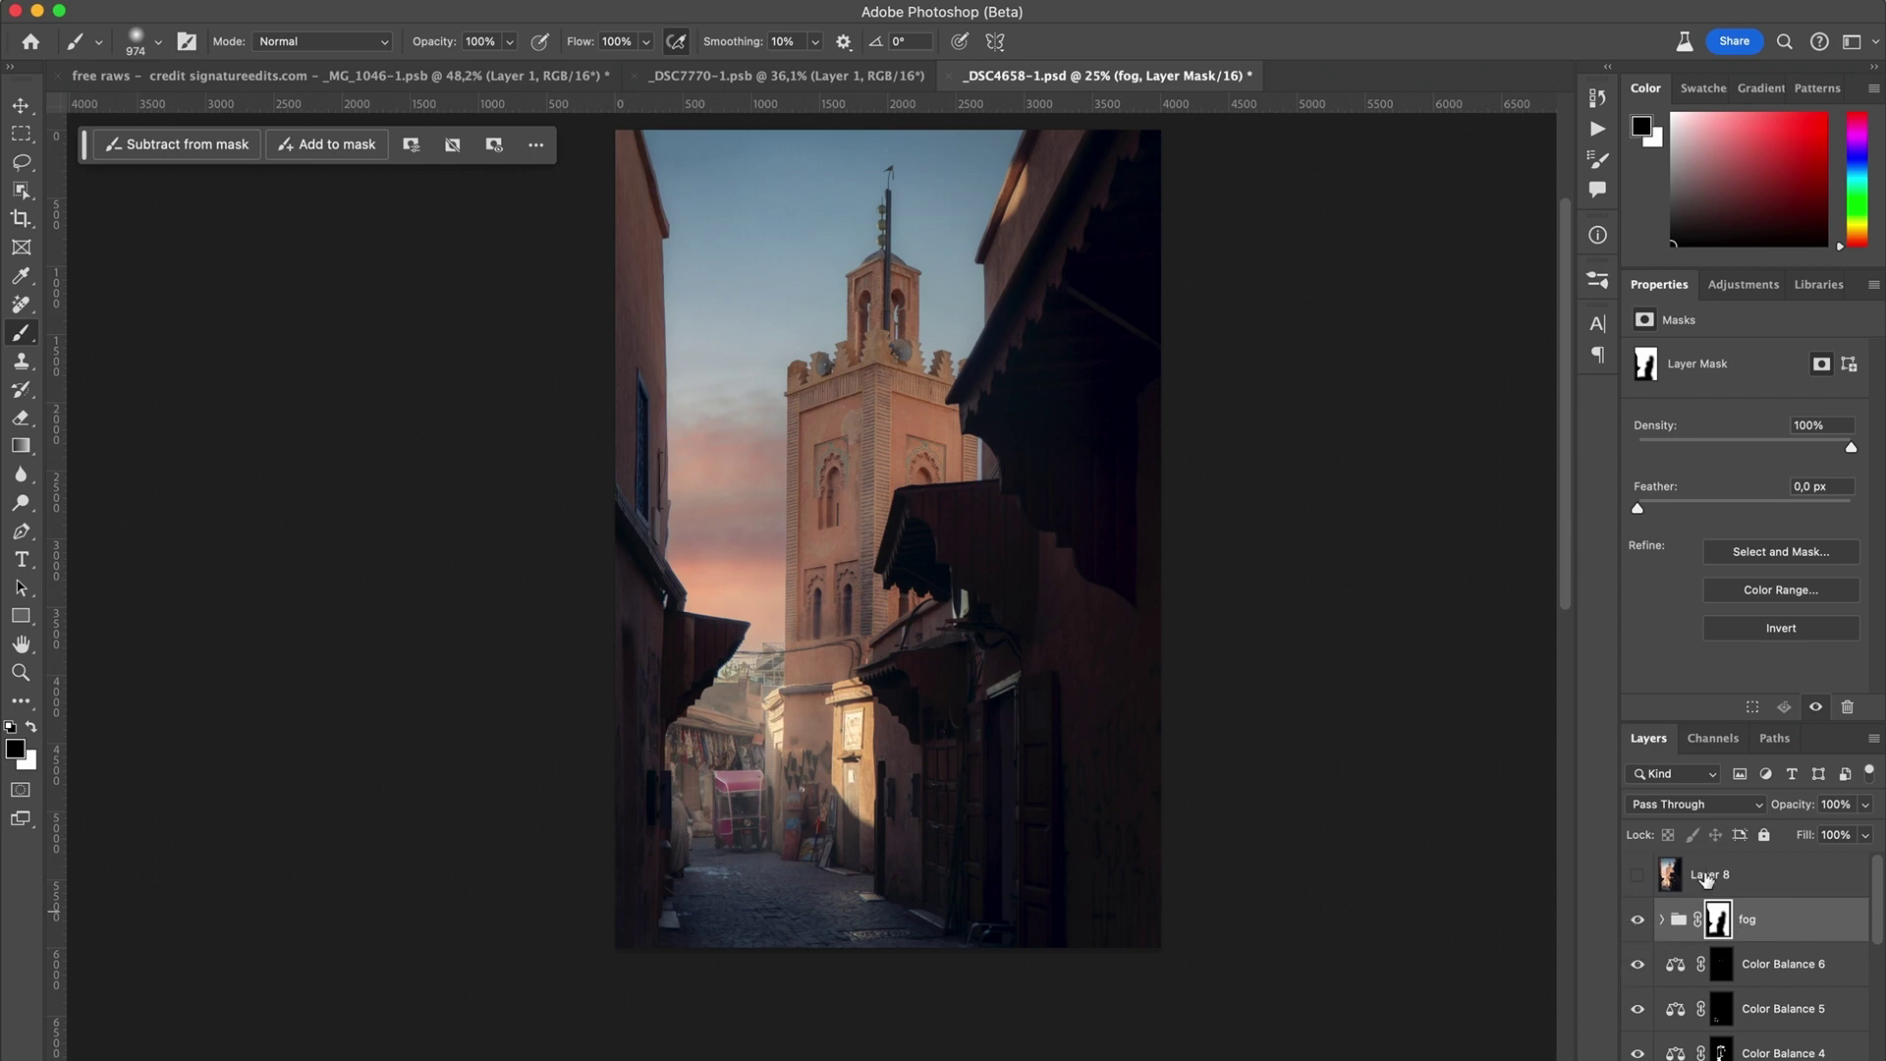
left_click(1638, 920)
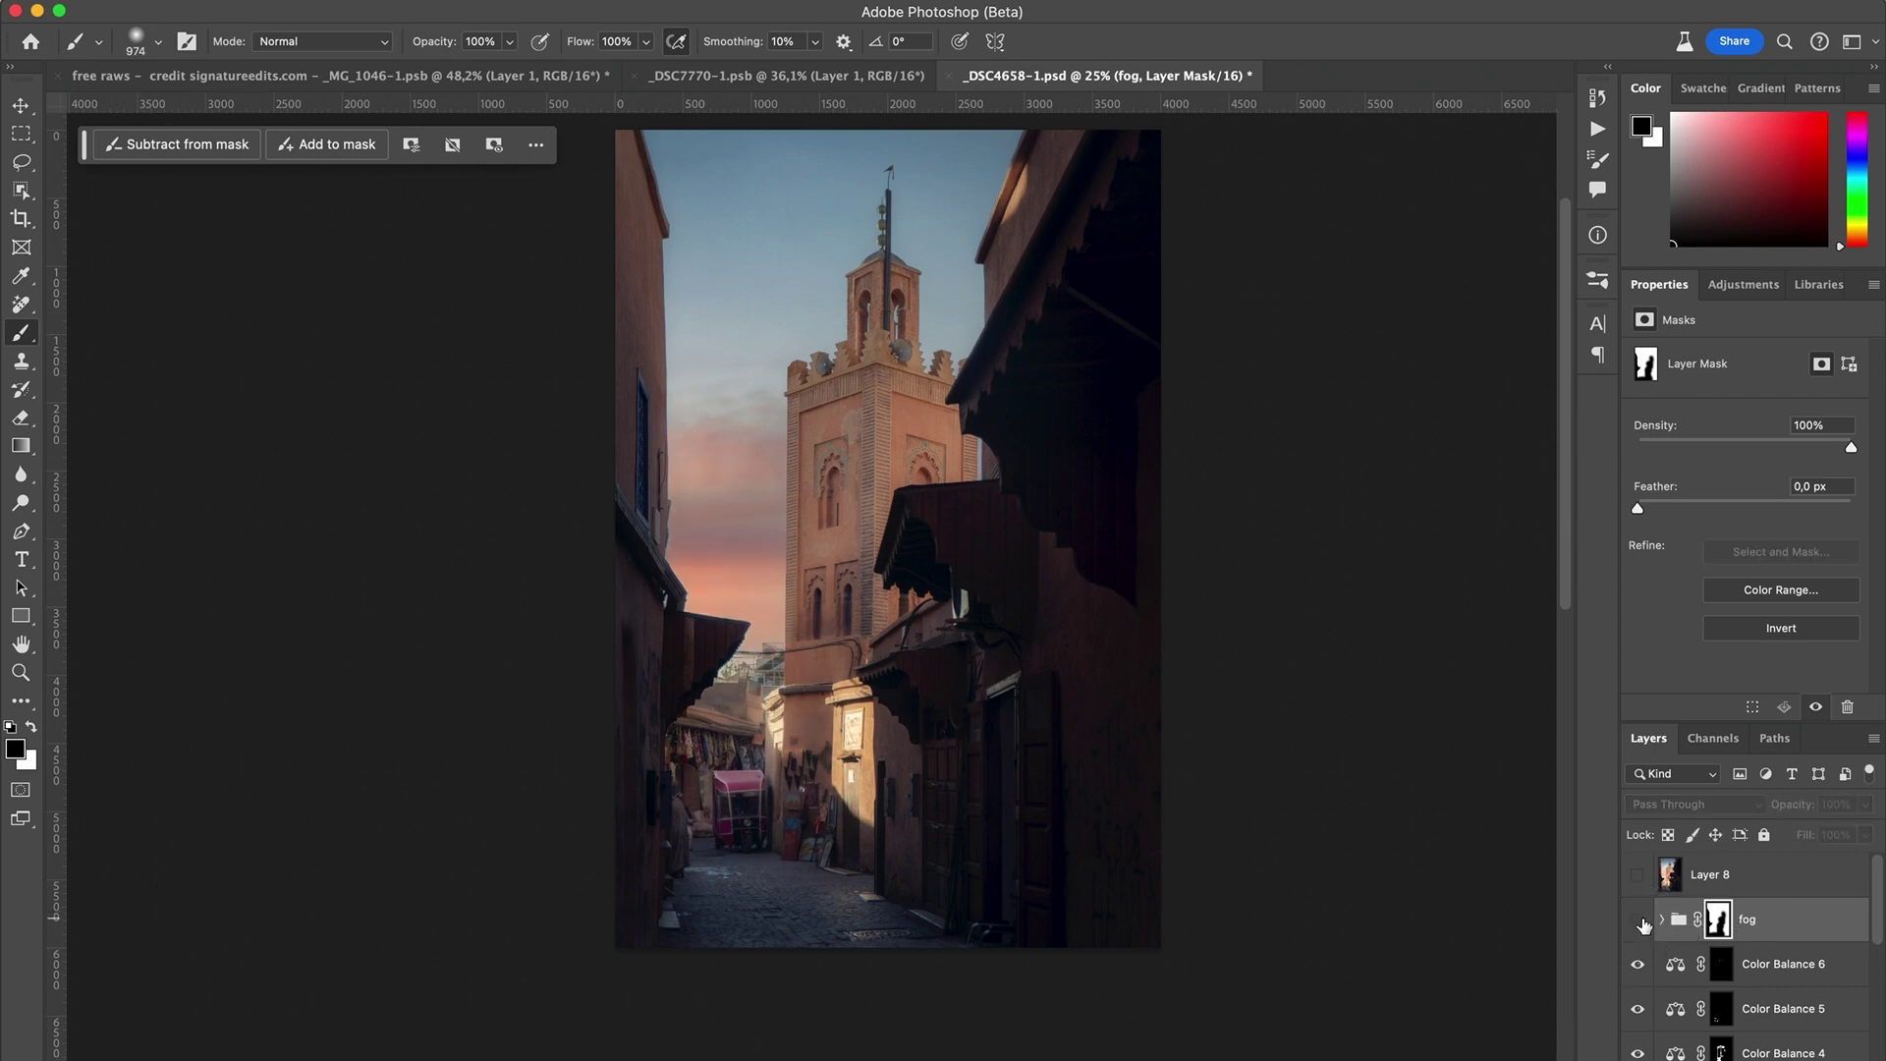
Step: Show the fog group again, then make Layer 8 visible to restore its warm golden glow
left_click(1638, 920)
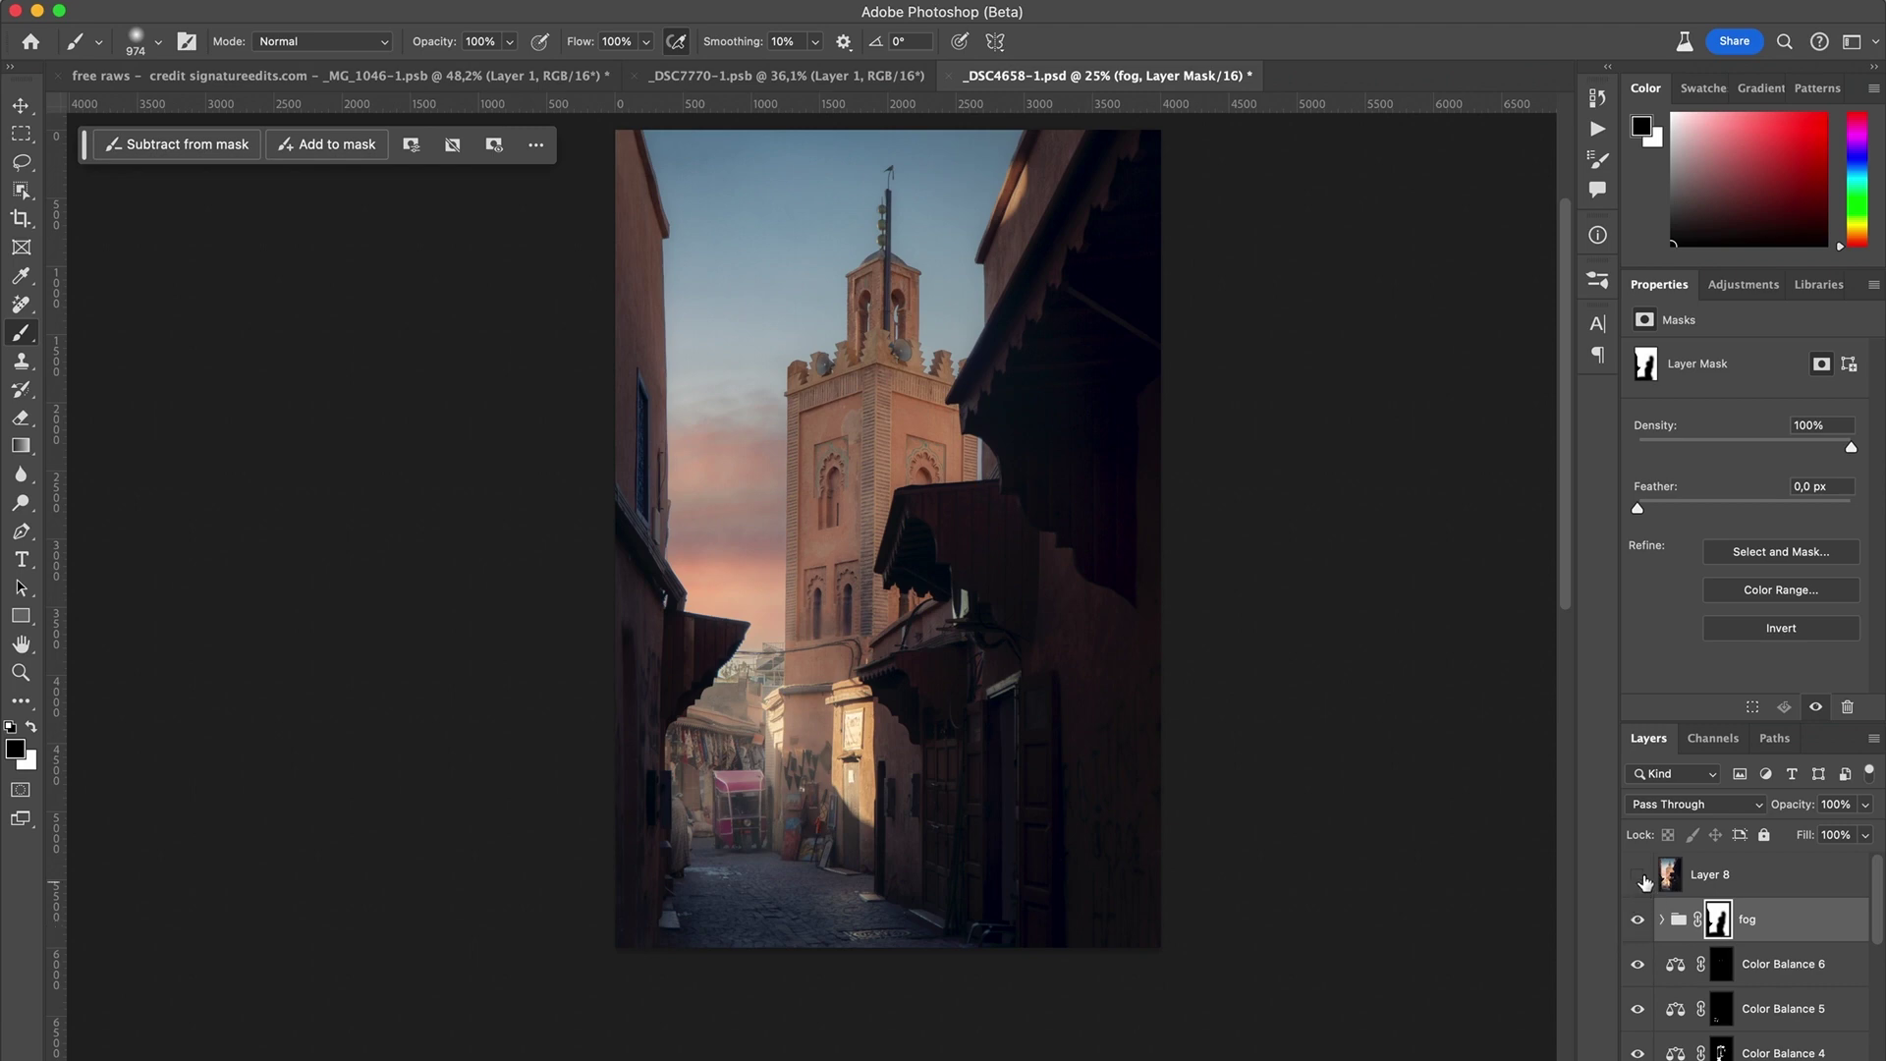
left_click(1637, 874)
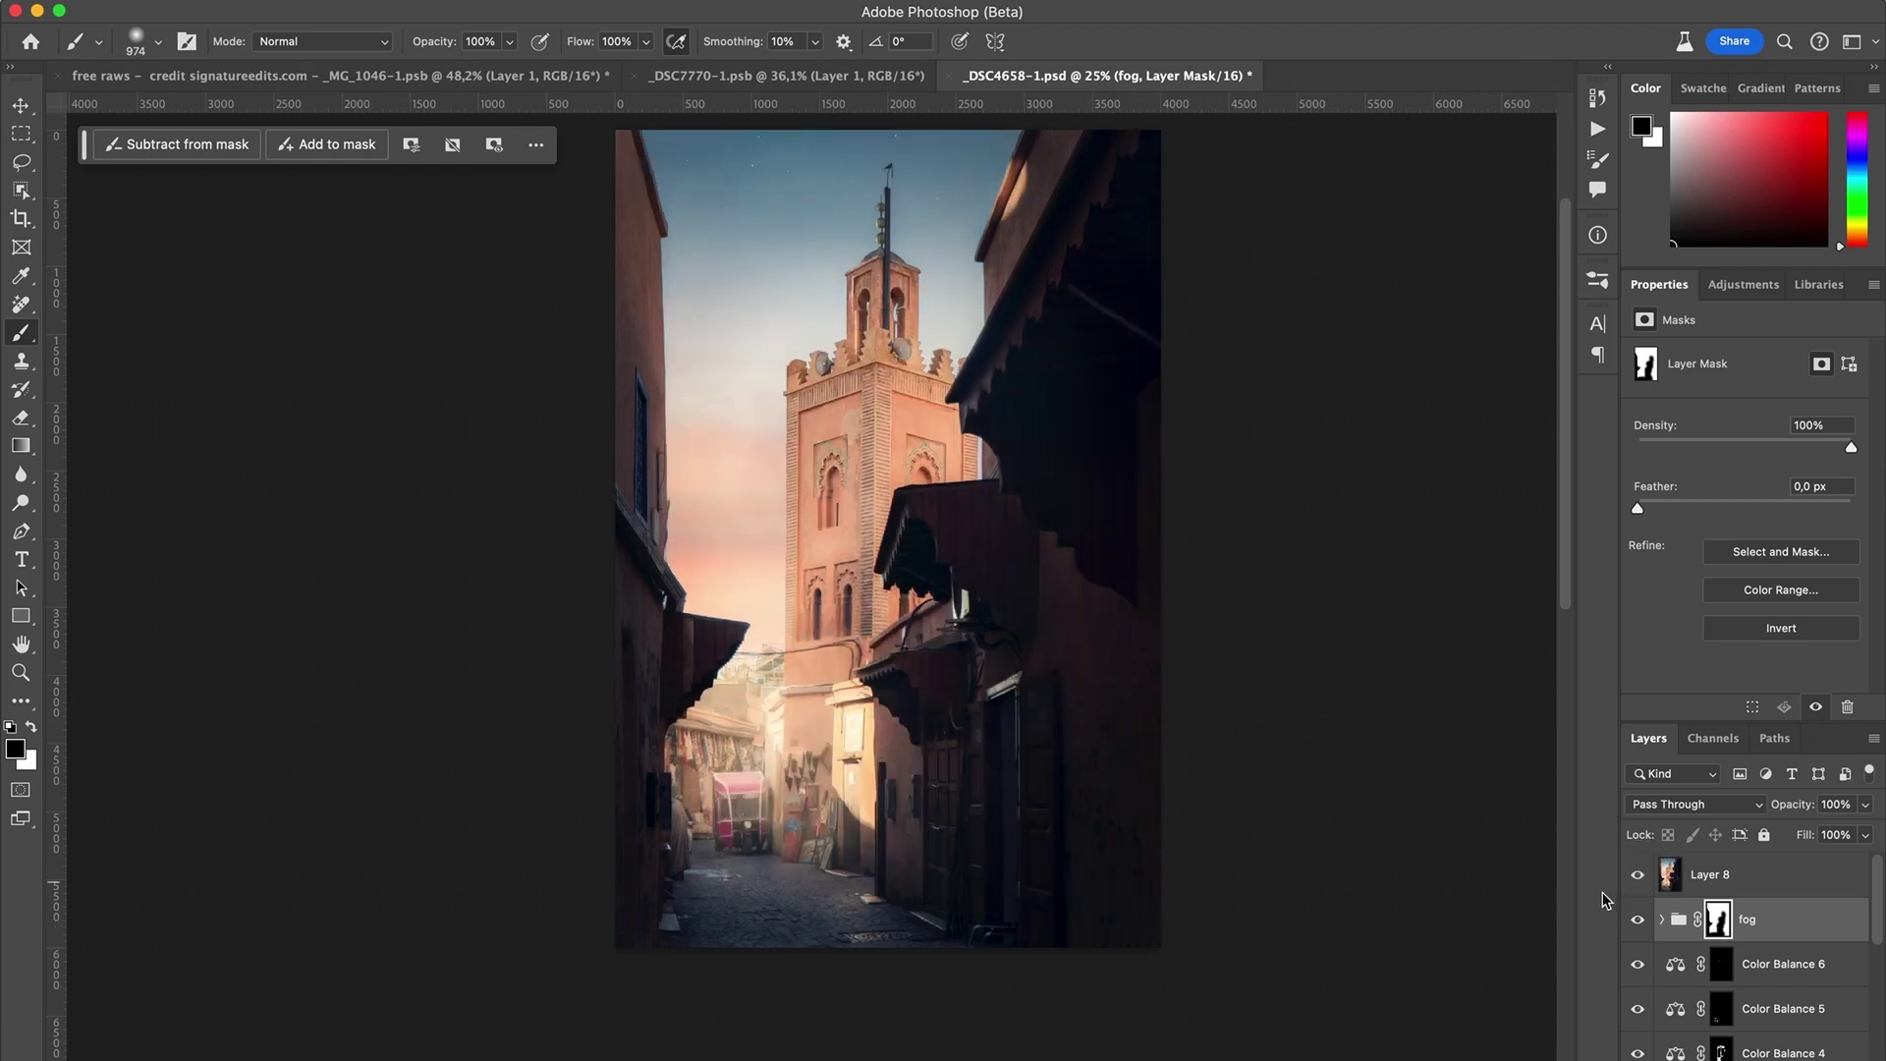